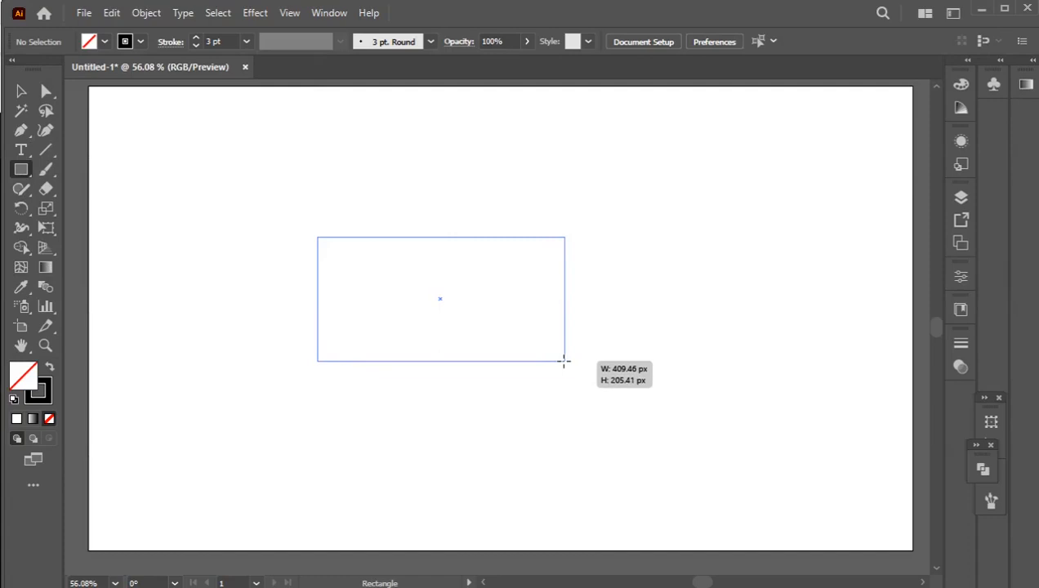
# Move the rectangle to the artboard's lower middle and scale it down about its center, with its lower edge extended slightly downward.
pyautogui.click(20, 92)
pyautogui.click(125, 150)
pyautogui.moveTo(423, 239); pyautogui.dragTo(394, 329)
pyautogui.moveTo(539, 449); pyautogui.dragTo(529, 439)
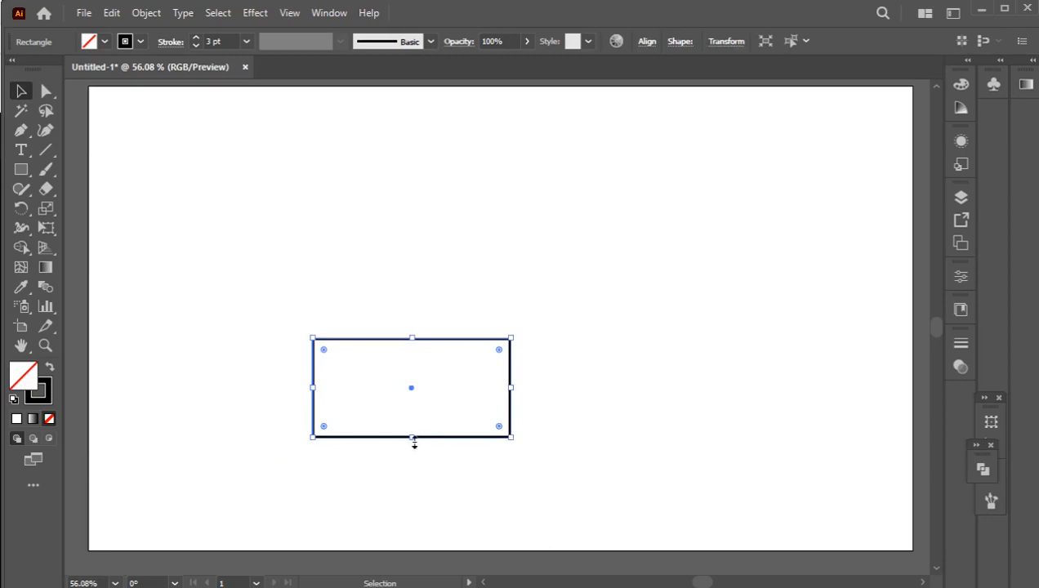
pyautogui.moveTo(414, 442); pyautogui.dragTo(414, 450)
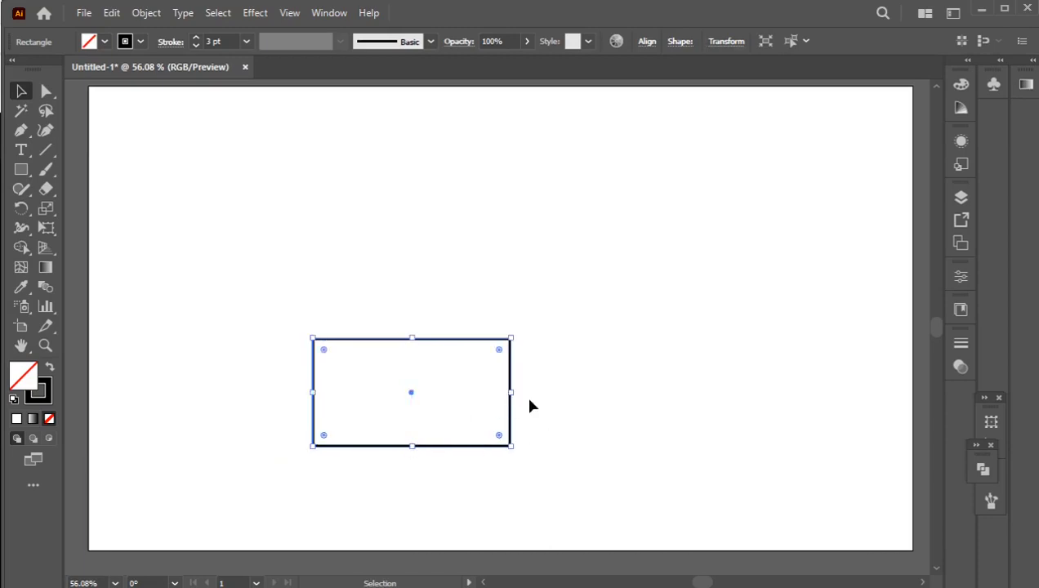
pyautogui.click(553, 398)
# Draw a flat rectangle over the first one's upper edge, flush with its right side and extending slightly past its left side.
pyautogui.click(22, 169)
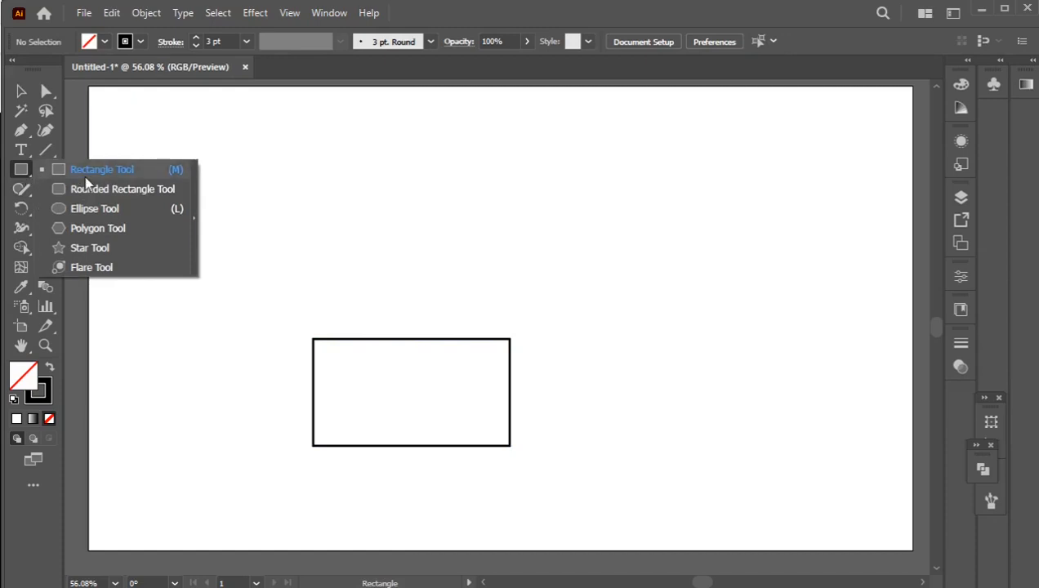
pyautogui.click(86, 171)
pyautogui.moveTo(296, 311); pyautogui.dragTo(511, 353)
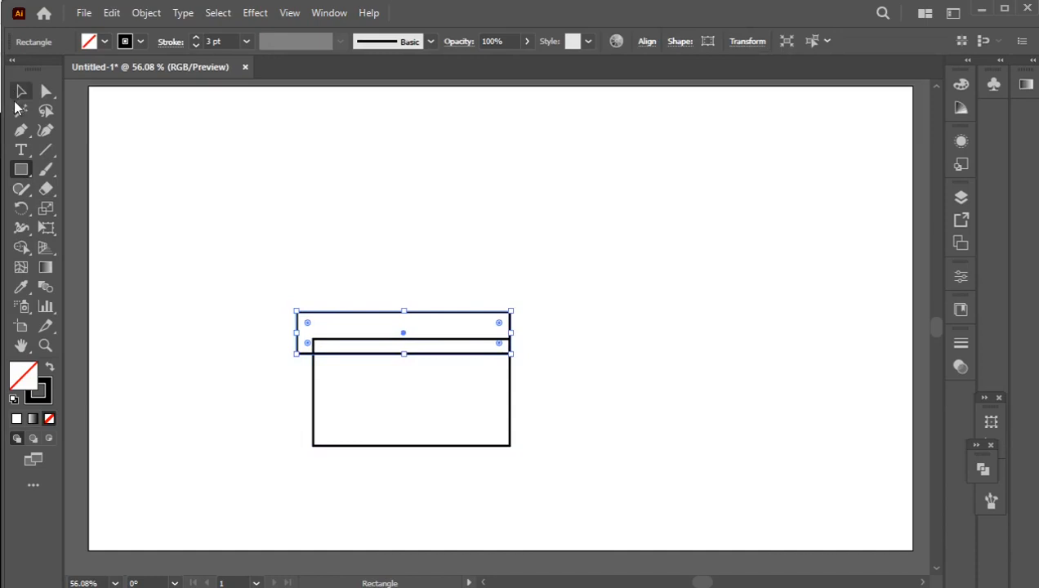
# Shift the flat rectangle's lower-left anchor point outward to form a slanted roof overhang.
pyautogui.click(19, 93)
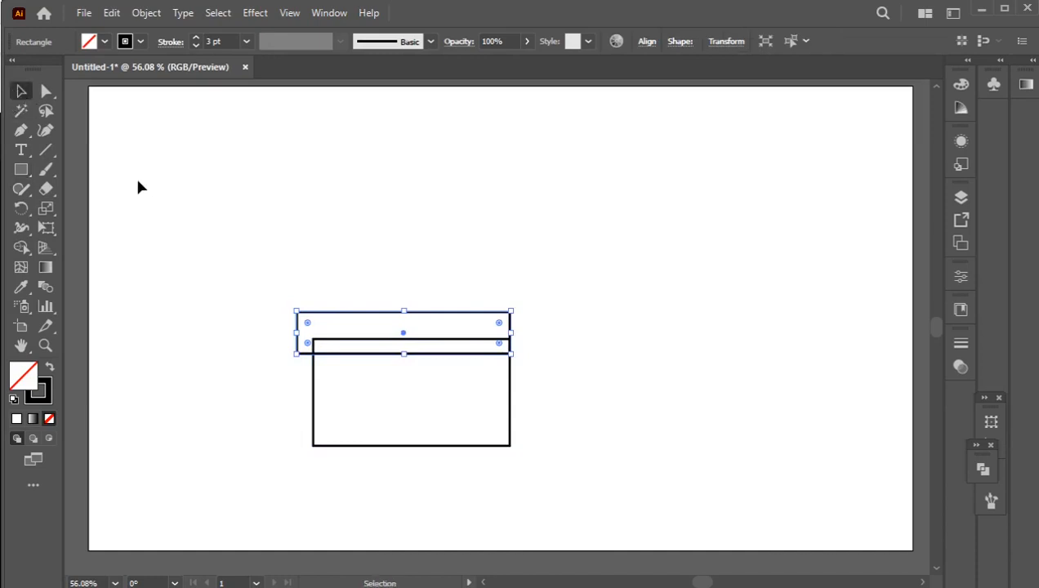
pyautogui.click(46, 93)
pyautogui.moveTo(296, 354); pyautogui.dragTo(276, 354)
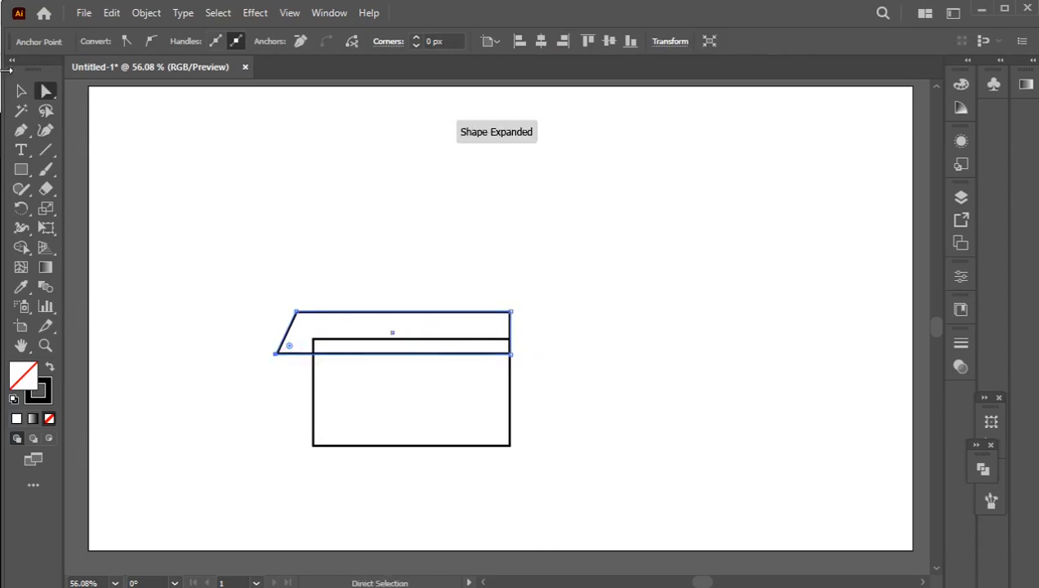
pyautogui.click(24, 92)
pyautogui.click(284, 255)
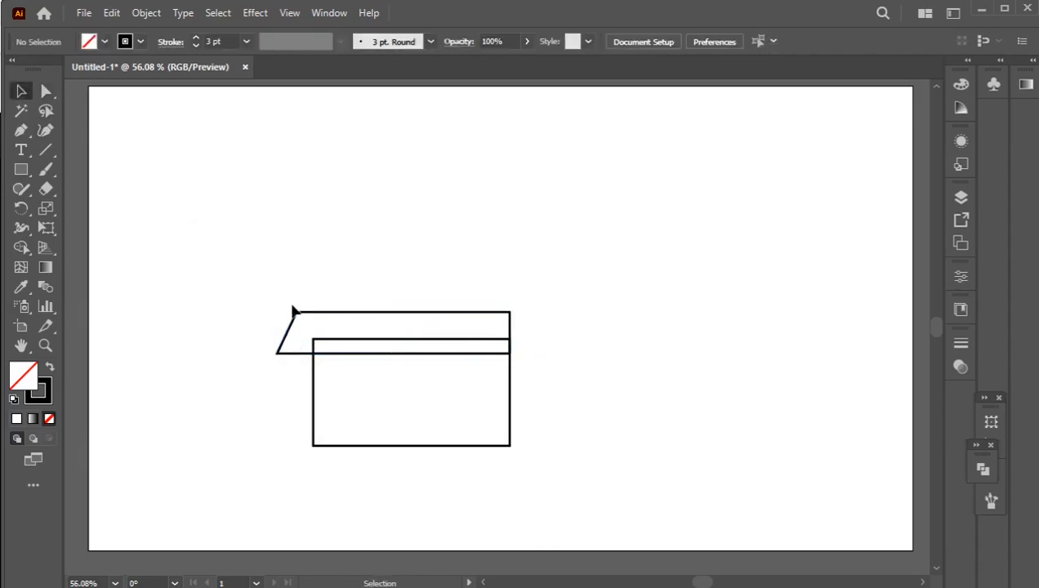
# Merge the overlapping strip into the roof shape with the Shape Builder, leaving separate roof and wall shapes.
pyautogui.hotkey('ctrl', 'a')
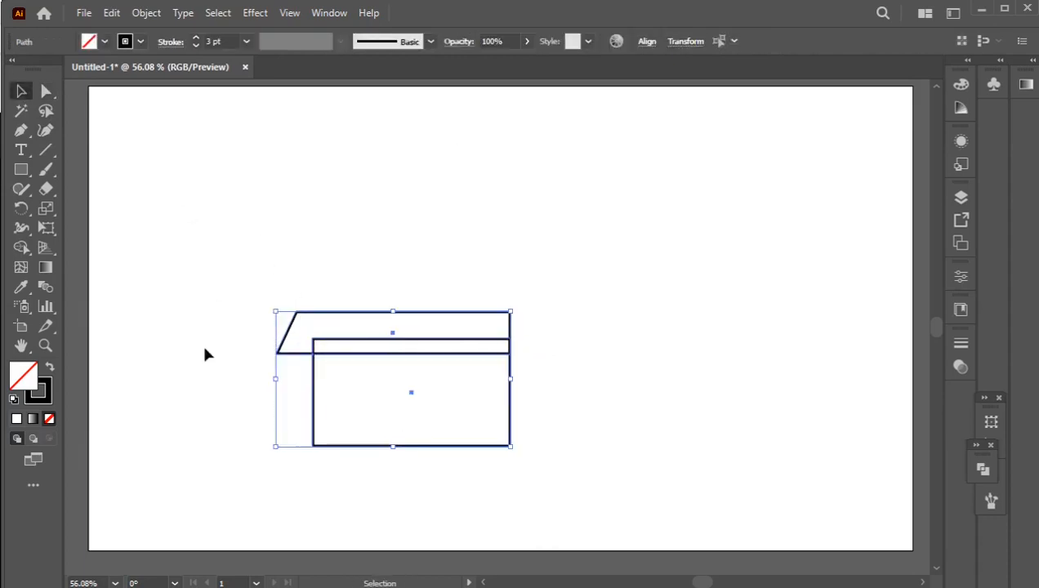
pyautogui.click(27, 243)
pyautogui.moveTo(343, 345); pyautogui.dragTo(322, 329)
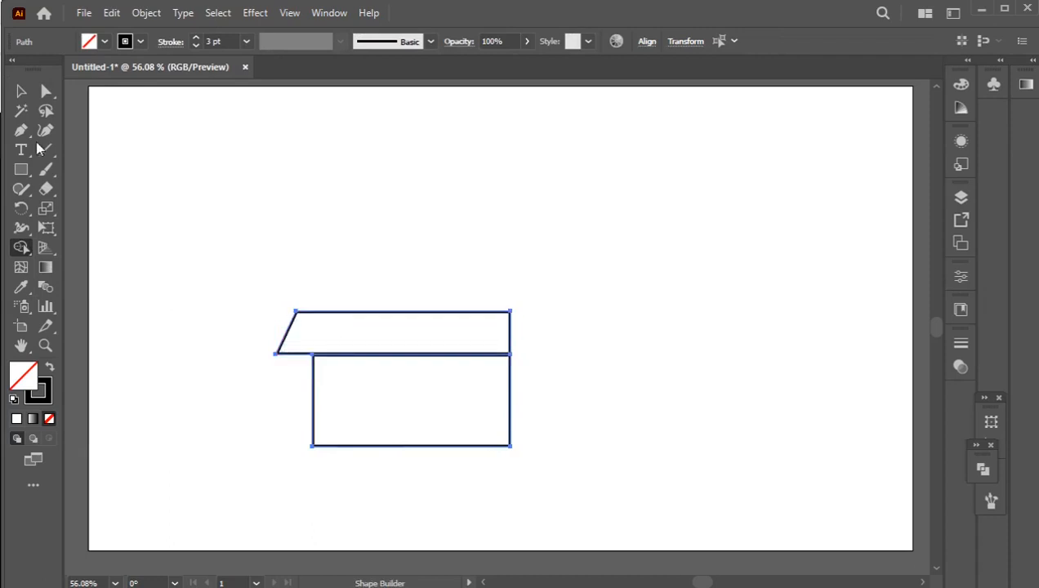
pyautogui.click(21, 92)
pyautogui.click(378, 314)
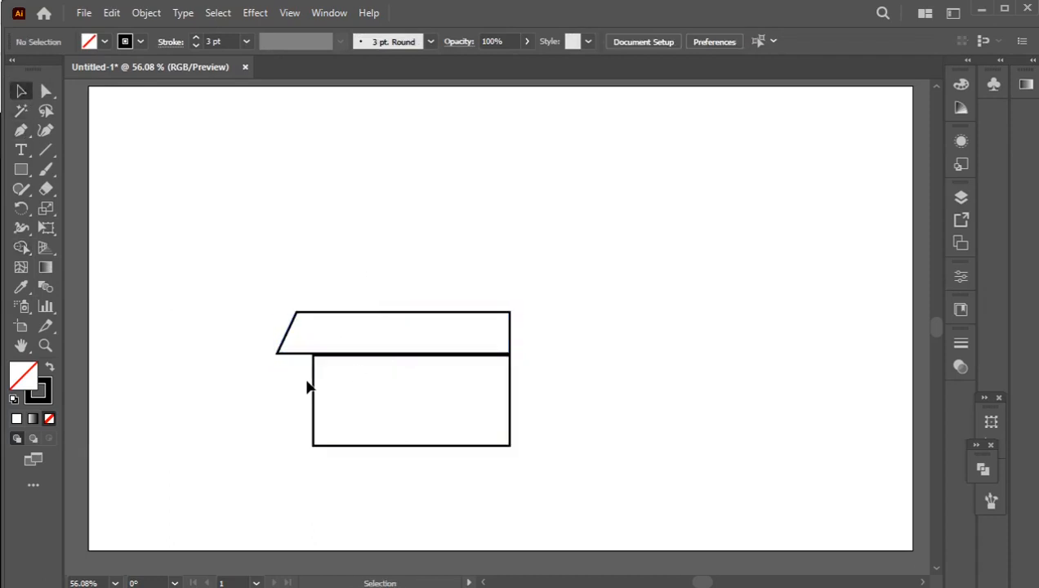
# Nudge the wall shape so its top edge coincides with the roof's lower edge.
pyautogui.moveTo(309, 379)
pyautogui.mouseDown()
pyautogui.moveTo(317, 396)
pyautogui.moveTo(310, 385)
pyautogui.mouseUp()
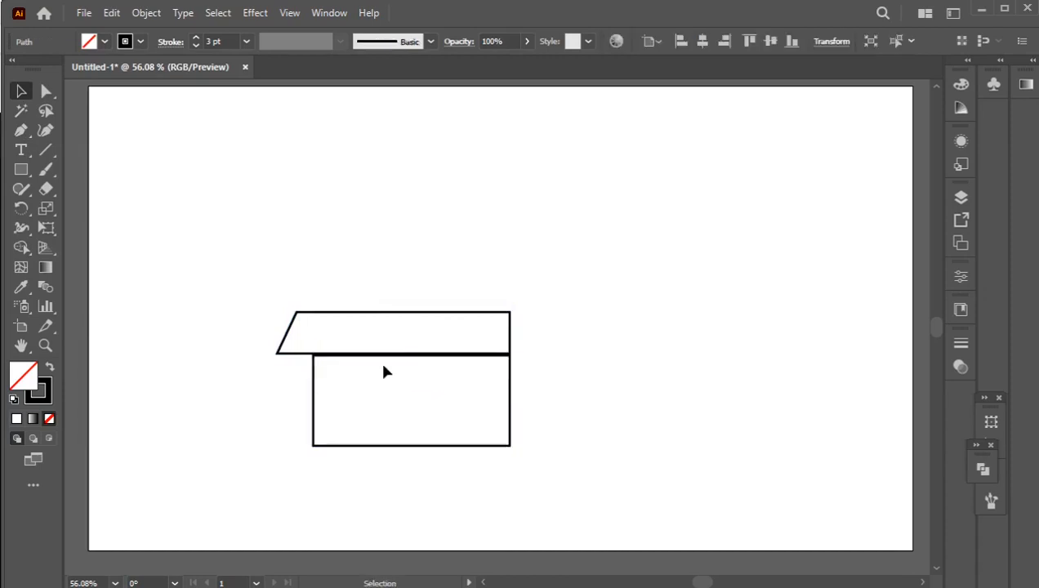
pyautogui.hotkey('ctrl', '1')
pyautogui.moveTo(263, 384); pyautogui.dragTo(264, 386)
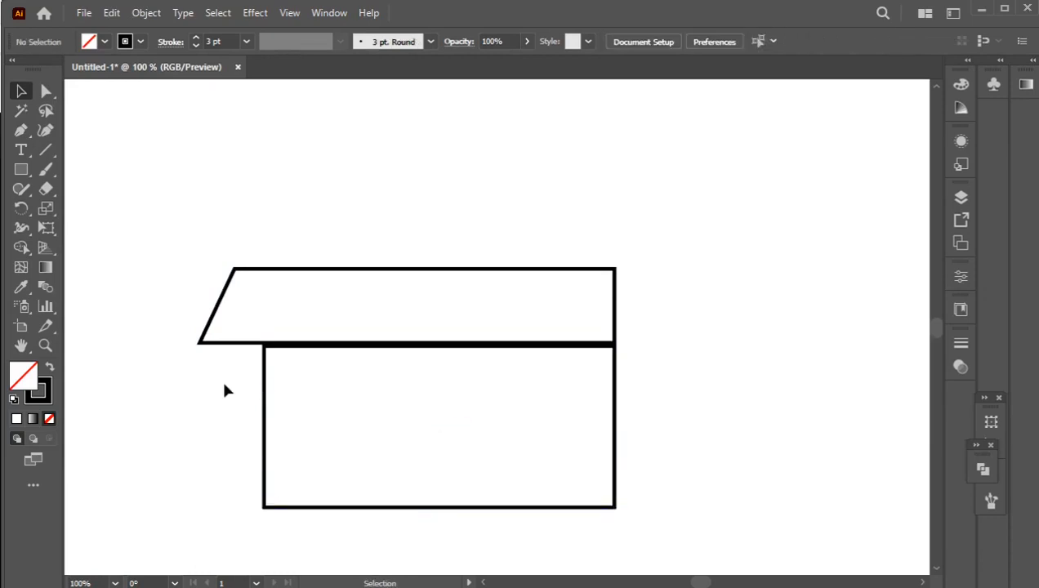
pyautogui.hotkey('ctrl', 'z')
pyautogui.moveTo(263, 388); pyautogui.dragTo(262, 384)
pyautogui.click(243, 385)
# Group the roof and wall shapes and move the group slightly right and down.
pyautogui.scroll(-2, 244, 385)
pyautogui.moveTo(196, 280); pyautogui.dragTo(347, 400)
pyautogui.rightClick(343, 402)
pyautogui.click(384, 461)
pyautogui.click(170, 41)
pyautogui.click(304, 194)
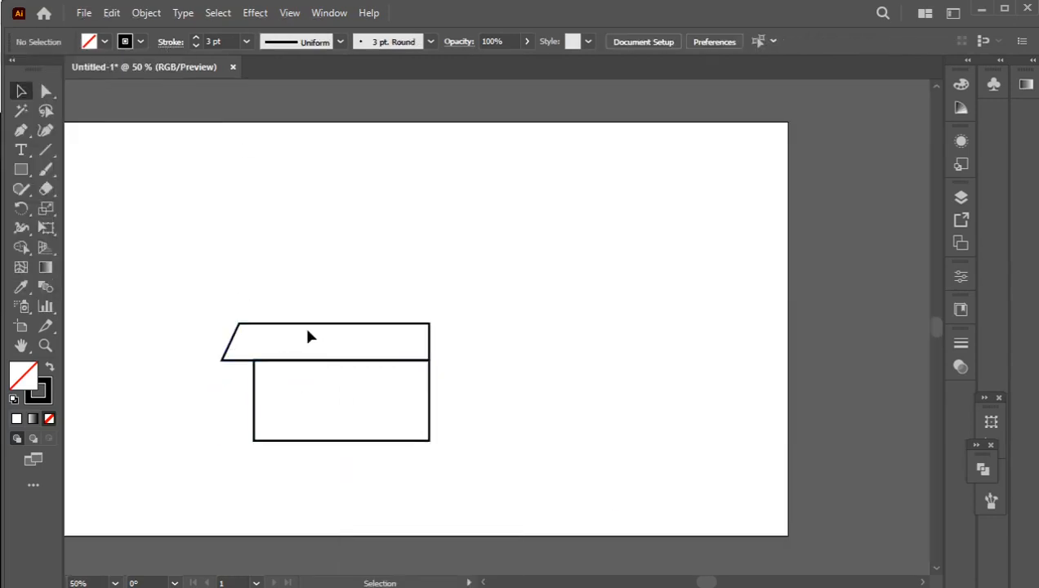
pyautogui.moveTo(316, 333); pyautogui.dragTo(337, 339)
pyautogui.click(323, 304)
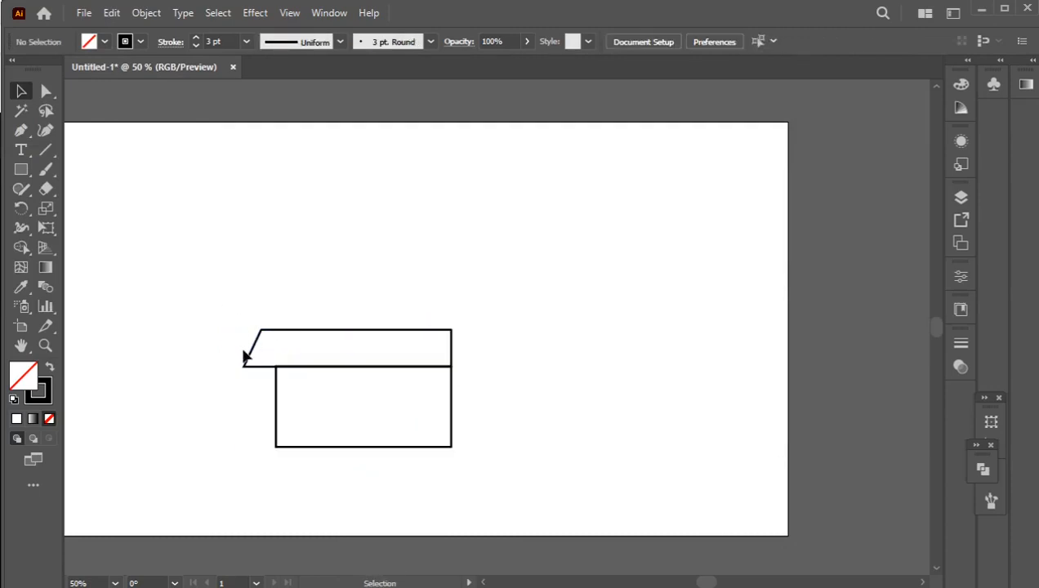
# Draw two diagonal bracket lines from the roof overhang to the wall's left side, and lower the outer line's wall end slightly.
pyautogui.click(18, 132)
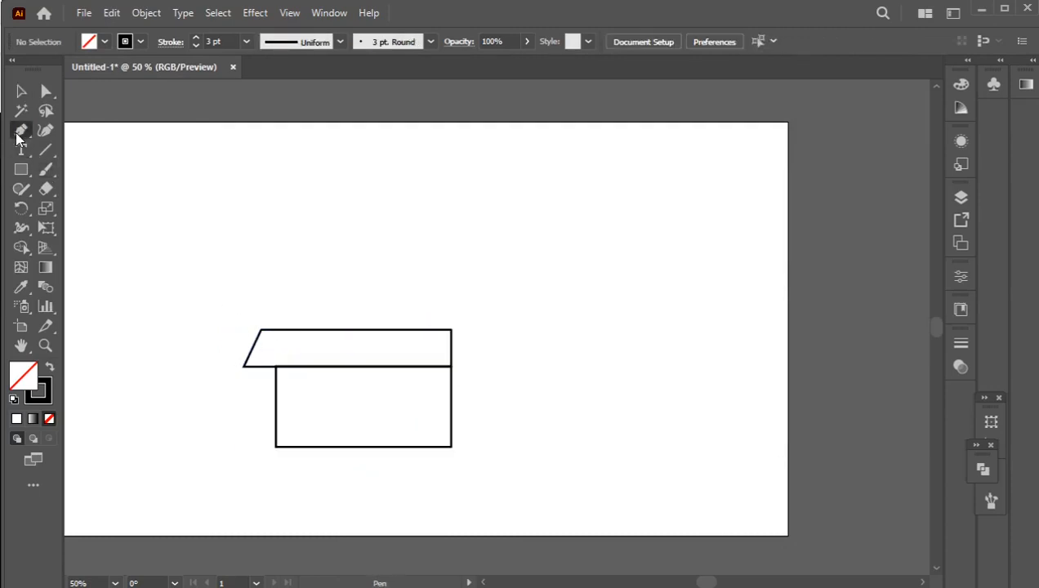
pyautogui.click(256, 369)
pyautogui.click(276, 388)
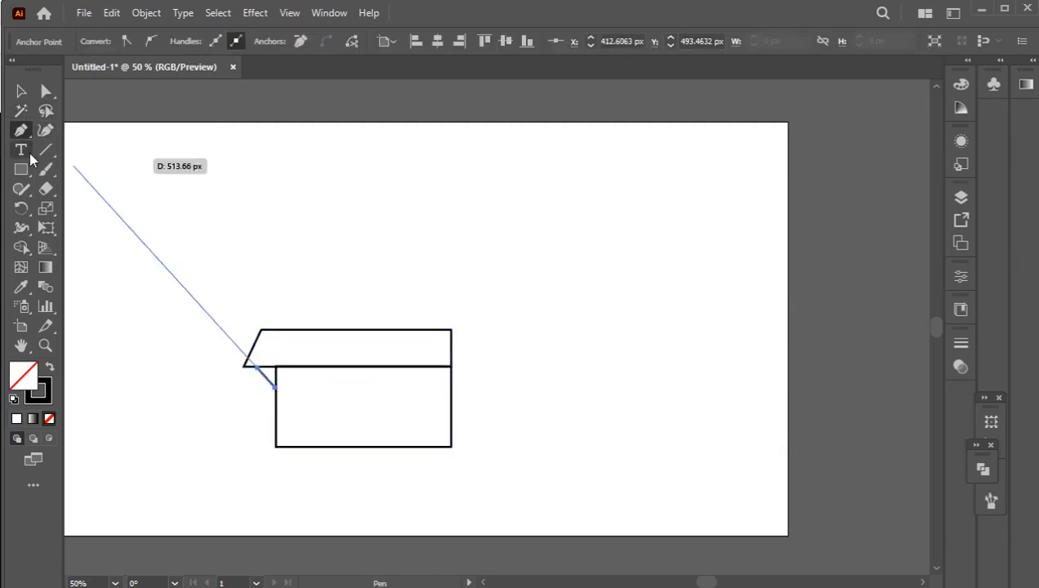
pyautogui.keyDown('ctrl'); pyautogui.click(161, 227); pyautogui.keyUp('ctrl')
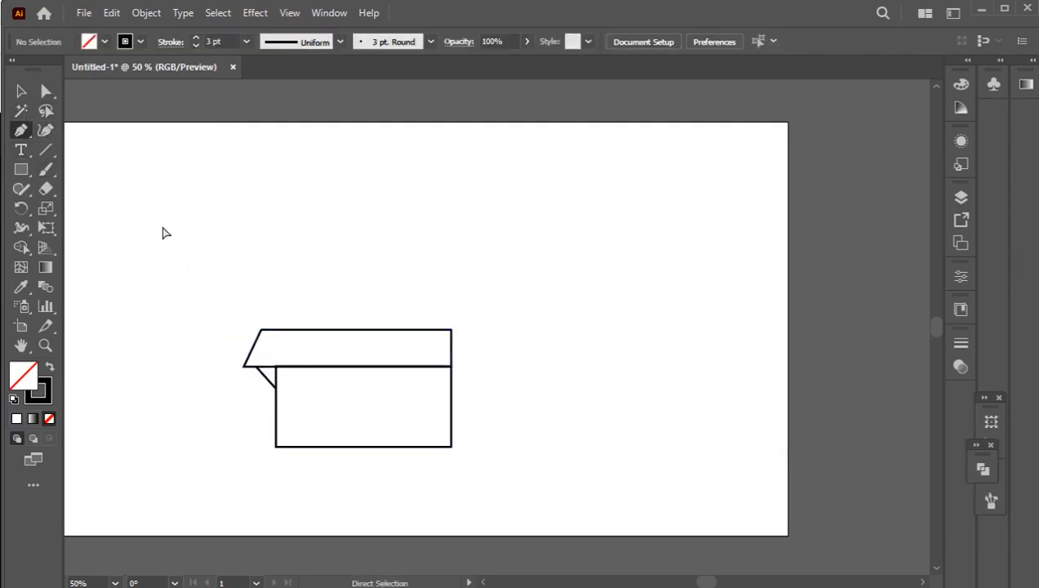
pyautogui.click(246, 368)
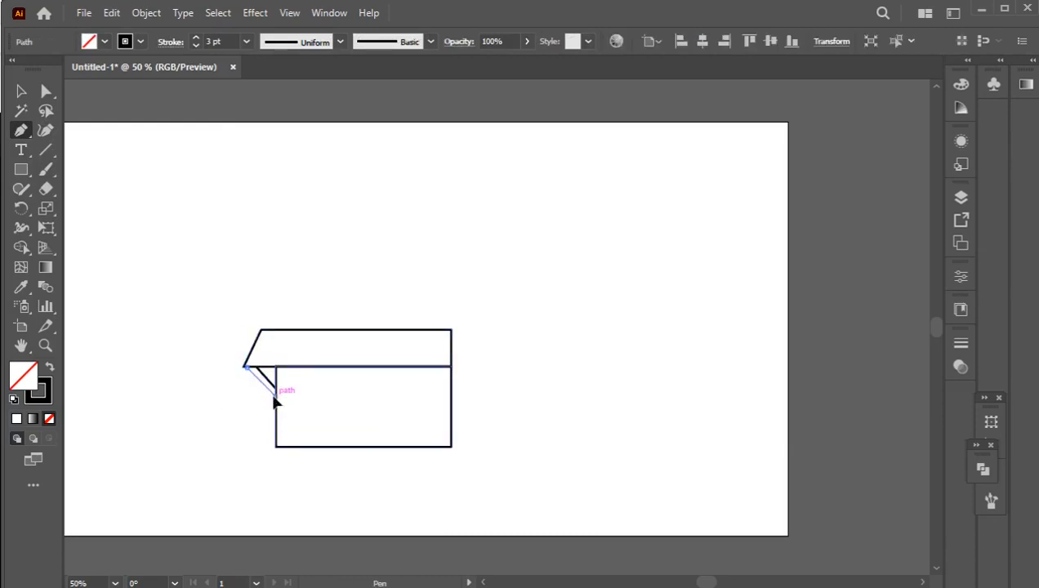
pyautogui.click(275, 396)
pyautogui.click(45, 90)
pyautogui.click(263, 352)
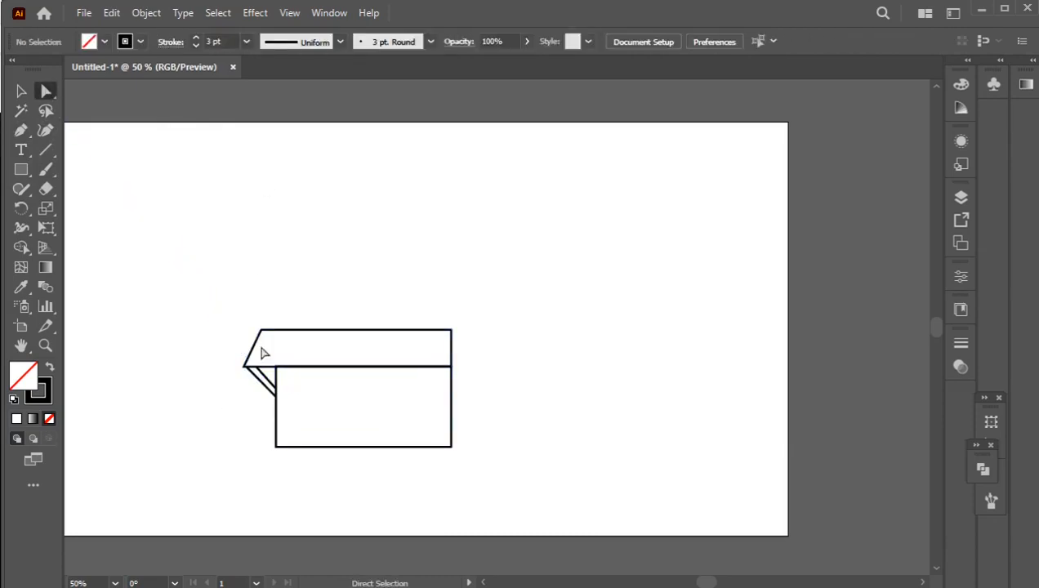
pyautogui.scroll(2, 256, 395)
pyautogui.moveTo(296, 401); pyautogui.dragTo(292, 412)
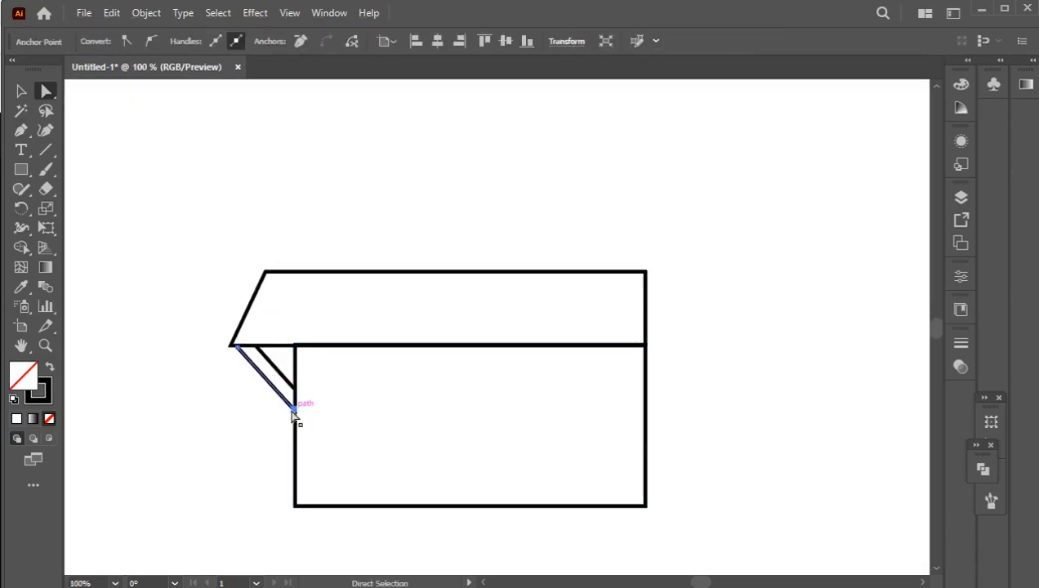
# Bend both diagonal bracket lines into arcs bulging toward the roof-wall corner with the Curvature tool.
pyautogui.click(46, 130)
pyautogui.moveTo(271, 362)
pyautogui.mouseDown()
pyautogui.moveTo(278, 360)
pyautogui.moveTo(272, 372)
pyautogui.mouseUp()
pyautogui.keyDown('ctrl'); pyautogui.click(266, 378); pyautogui.keyUp('ctrl')
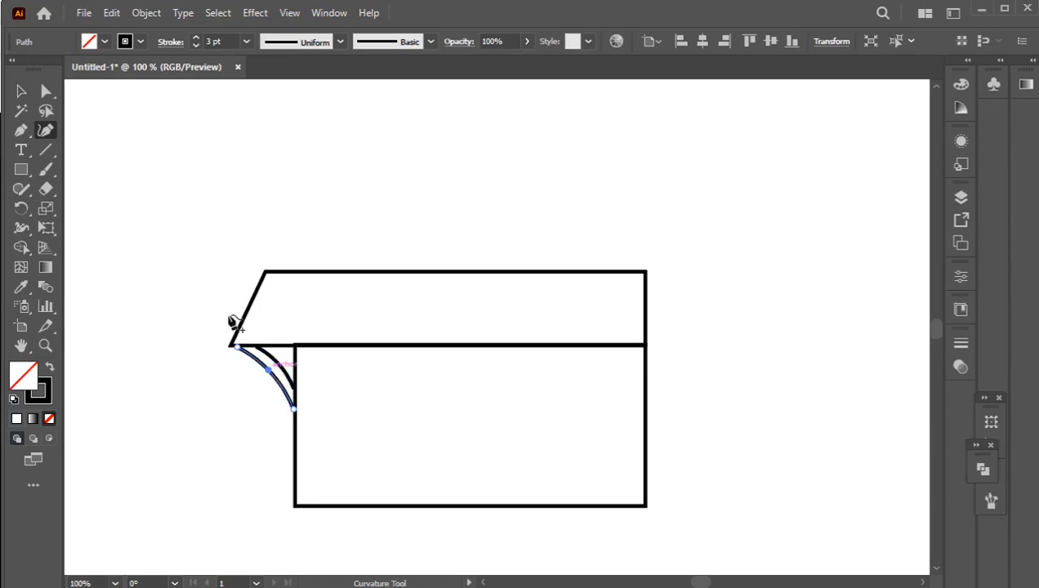
pyautogui.click(21, 91)
pyautogui.click(179, 261)
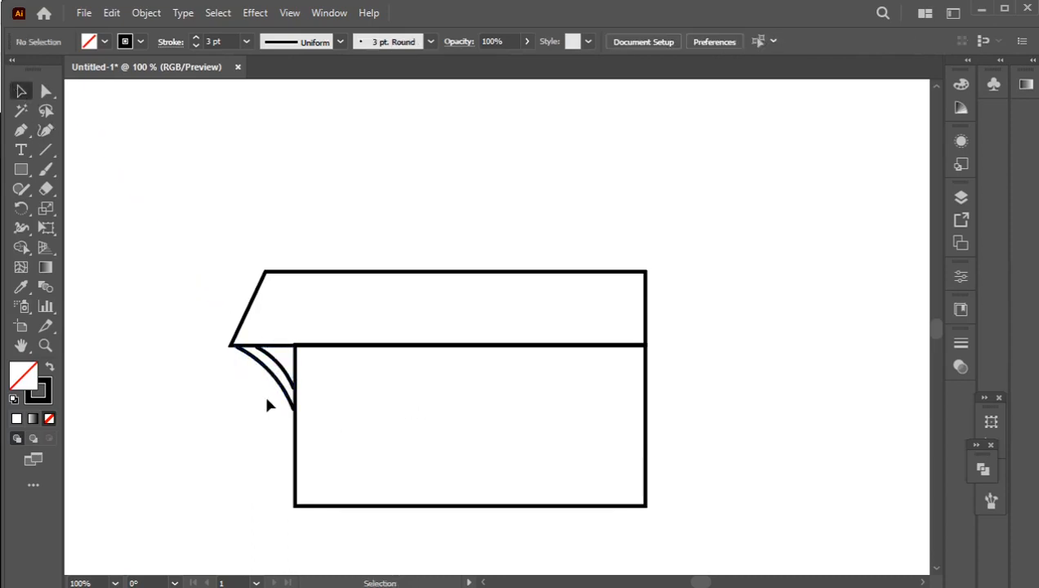
# Move the inner bracket arc slightly up and right so its ends meet the roof's underside and the wall.
pyautogui.scroll(2, 266, 391)
pyautogui.click(294, 331)
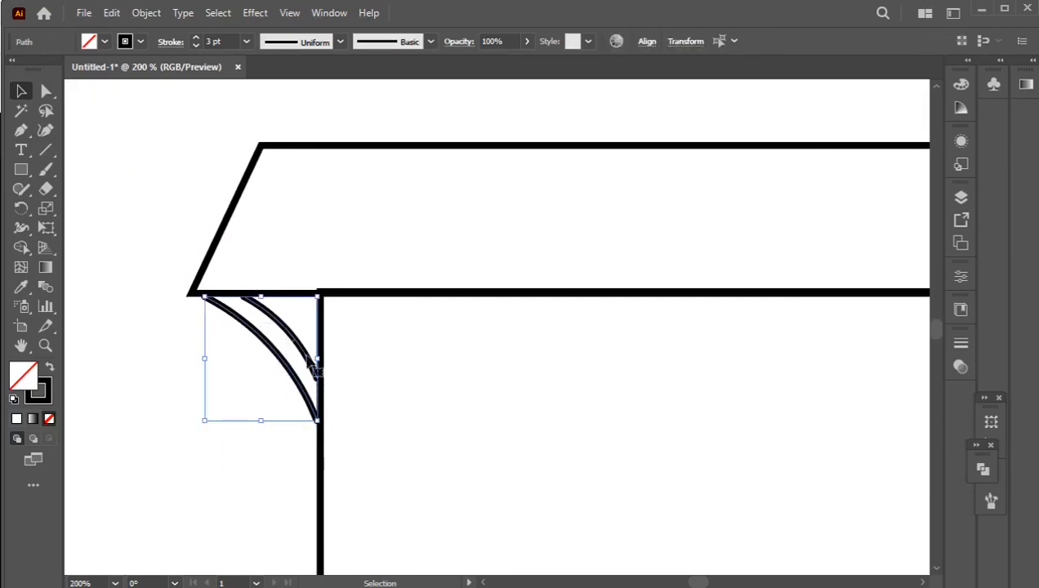
pyautogui.moveTo(319, 422); pyautogui.dragTo(319, 423)
pyautogui.click(359, 424)
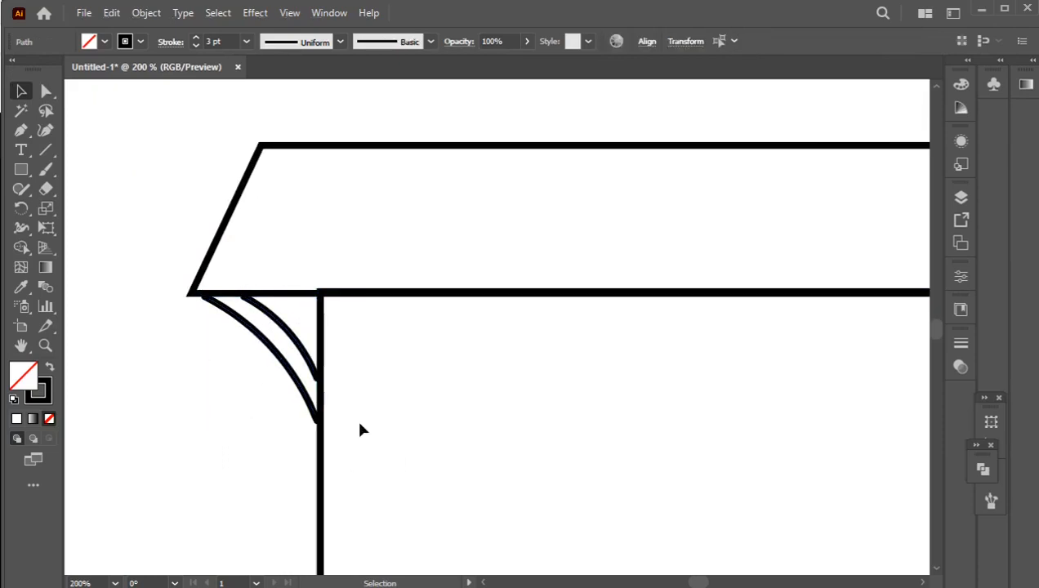
pyautogui.click(46, 91)
pyautogui.click(279, 328)
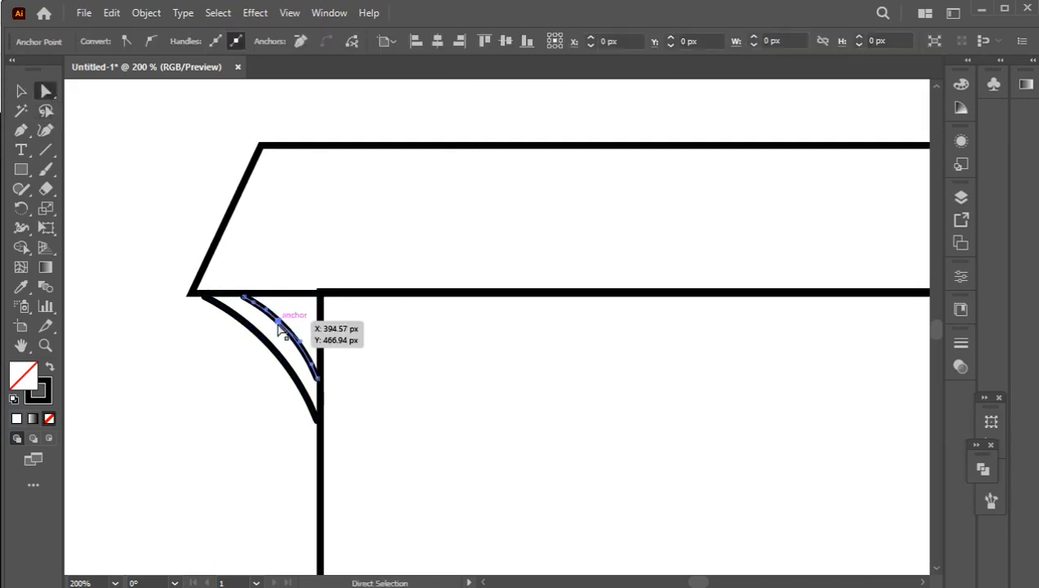
pyautogui.click(22, 93)
pyautogui.click(341, 350)
pyautogui.moveTo(299, 343); pyautogui.dragTo(302, 342)
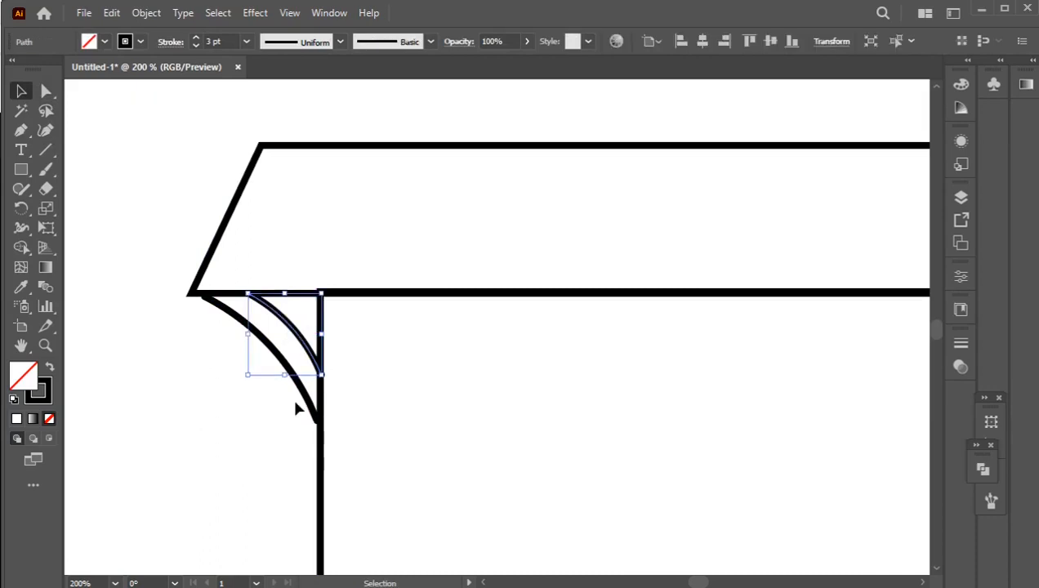
pyautogui.click(294, 398)
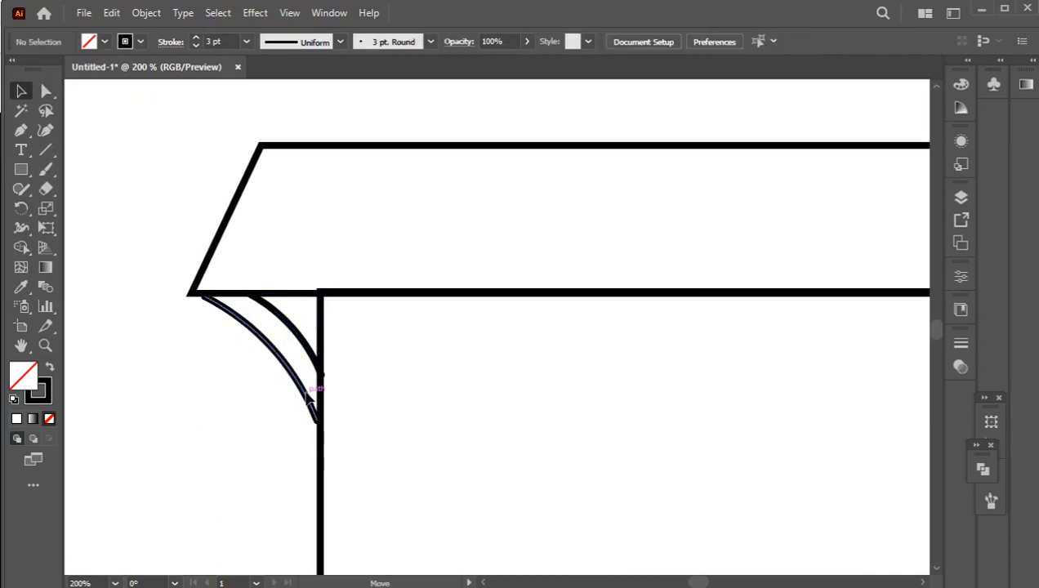
# Nudge the outer bracket arc up against the roof's underside and fine-tune the inner arc's position.
pyautogui.moveTo(310, 395); pyautogui.dragTo(308, 398)
pyautogui.click(369, 392)
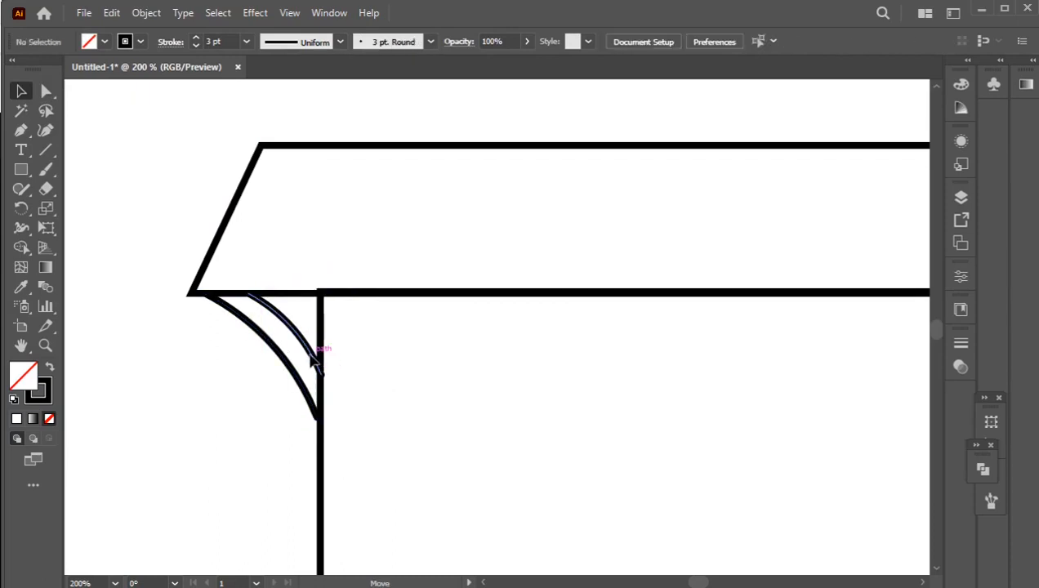
pyautogui.moveTo(311, 360); pyautogui.dragTo(313, 360)
pyautogui.click(371, 378)
# Group the roof, wall and bracket arcs into one storey and move the group down and left.
pyautogui.scroll(-3, 373, 382)
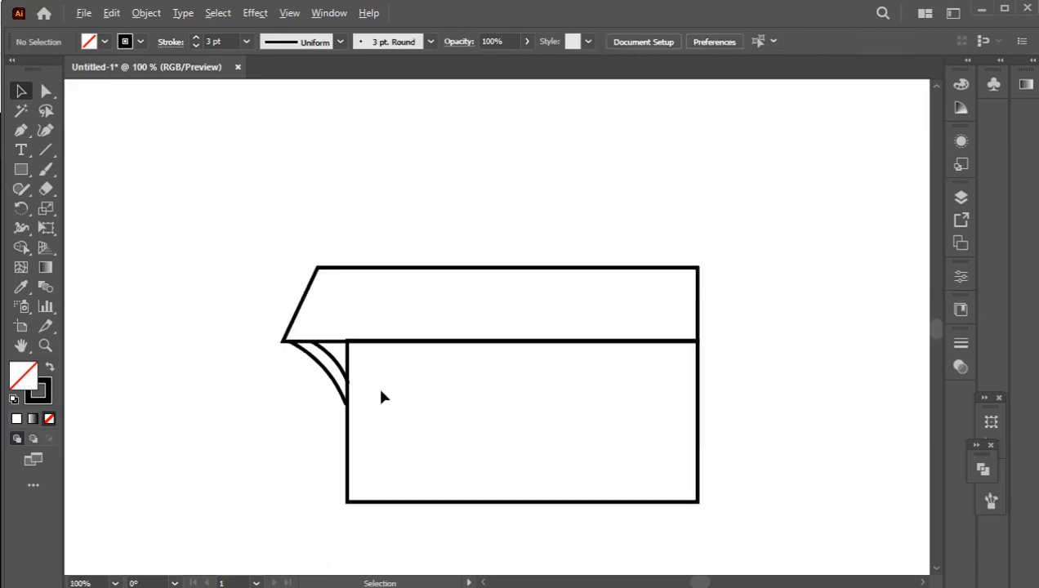
pyautogui.moveTo(296, 278); pyautogui.dragTo(480, 420)
pyautogui.rightClick(441, 413)
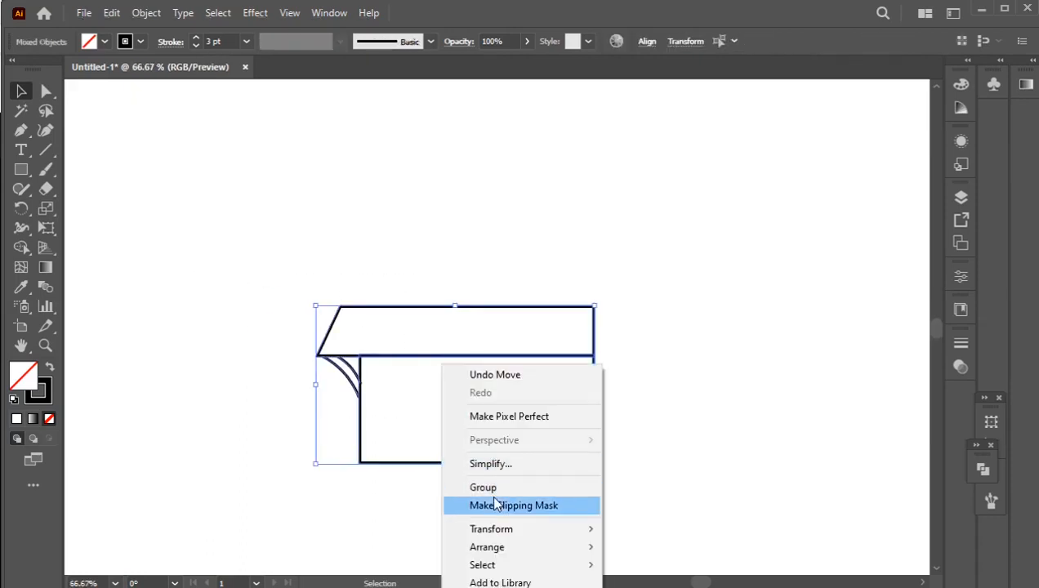
pyautogui.click(494, 505)
pyautogui.hotkey('ctrl', 'z')
pyautogui.rightClick(419, 349)
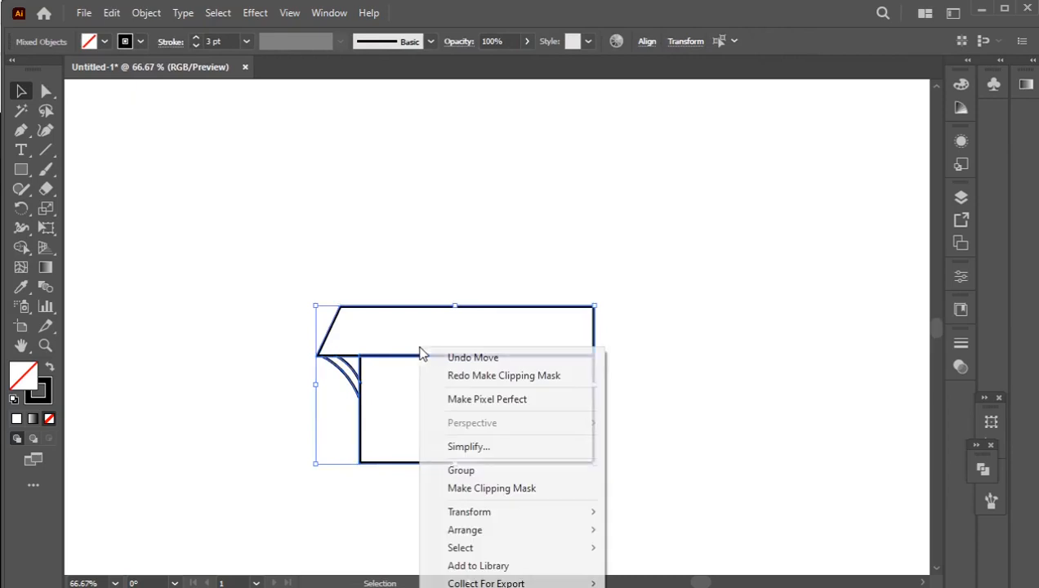
pyautogui.click(459, 470)
pyautogui.moveTo(596, 406); pyautogui.dragTo(569, 416)
pyautogui.click(570, 417)
pyautogui.moveTo(426, 310)
pyautogui.mouseDown()
pyautogui.moveTo(418, 351)
pyautogui.moveTo(395, 382)
pyautogui.moveTo(389, 213)
pyautogui.moveTo(389, 224)
pyautogui.mouseUp()
pyautogui.click(453, 375)
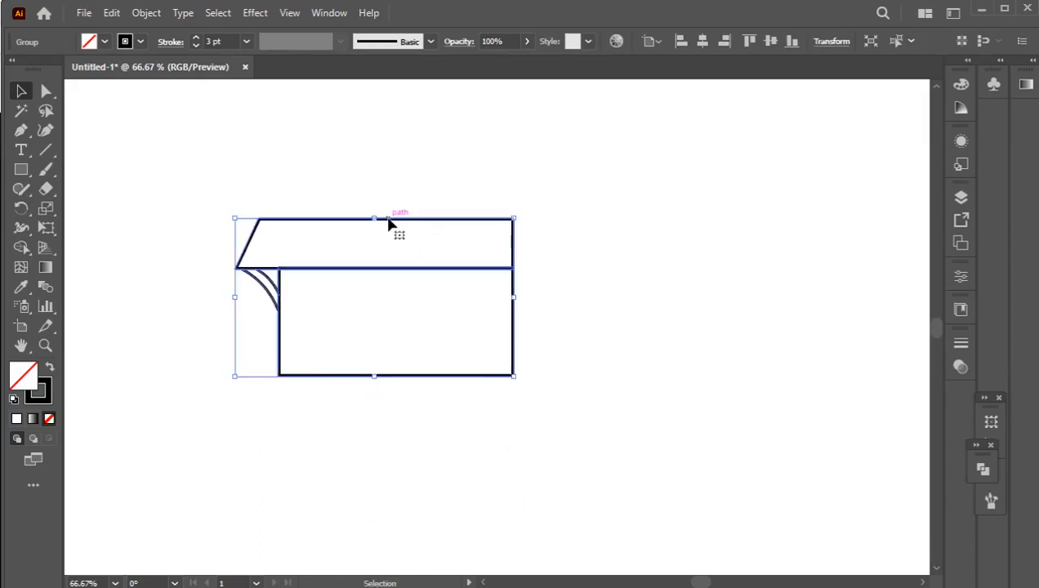
pyautogui.hotkey('ctrl', 'z')
# Duplicate the storey group straight above the original and align the copy's lower edge with the top of the roof below.
pyautogui.click(408, 355)
pyautogui.moveTo(409, 376); pyautogui.dragTo(409, 222)
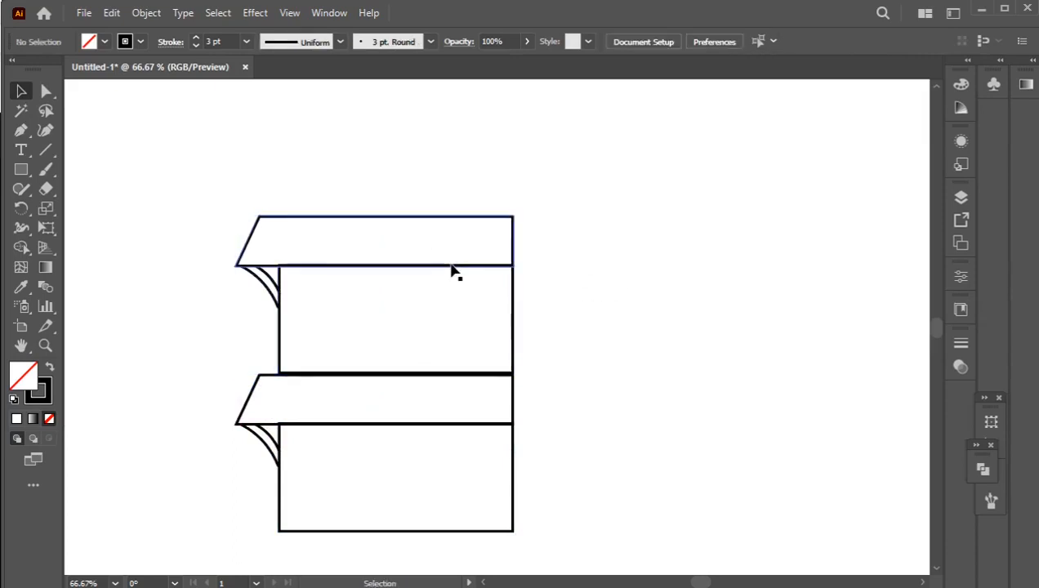
pyautogui.moveTo(454, 273); pyautogui.dragTo(449, 271)
pyautogui.click(233, 332)
pyautogui.scroll(2, 308, 366)
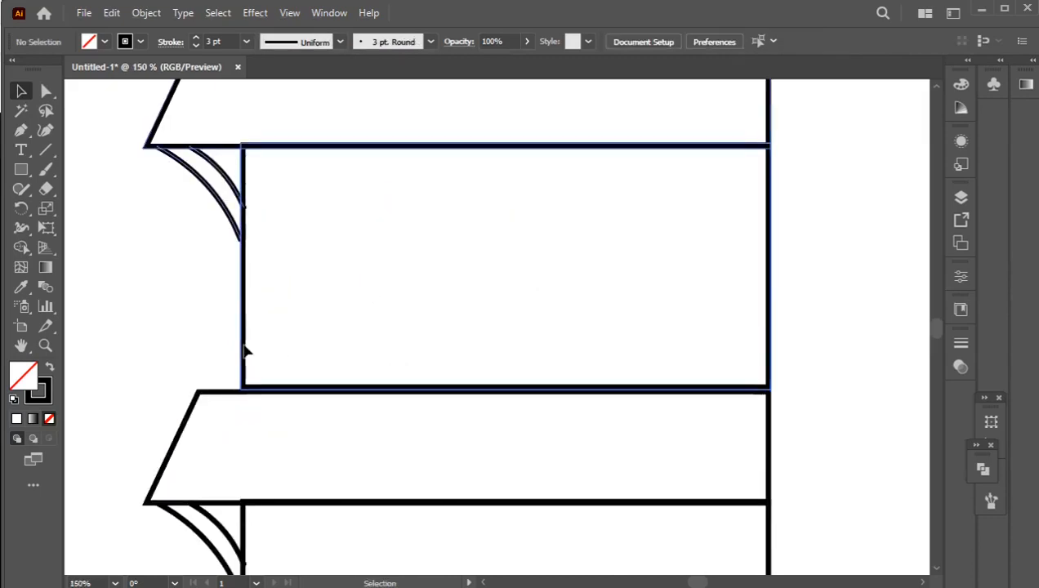
pyautogui.moveTo(245, 353); pyautogui.dragTo(245, 358)
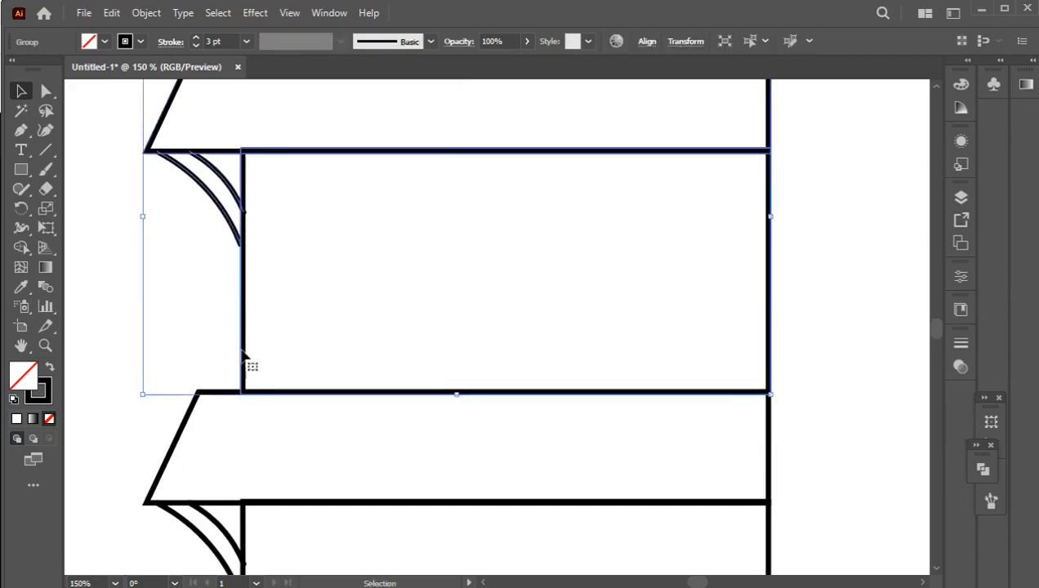
# Raise the top edge of the upper storey's roof so that roof becomes taller.
pyautogui.click(137, 323)
pyautogui.scroll(-2, 245, 343)
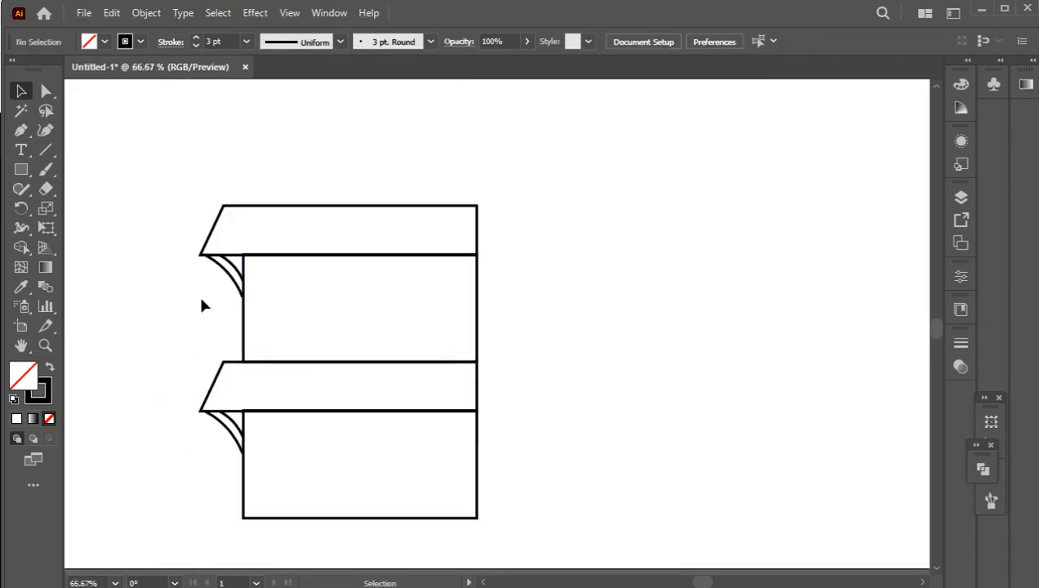
pyautogui.scroll(1, 290, 293)
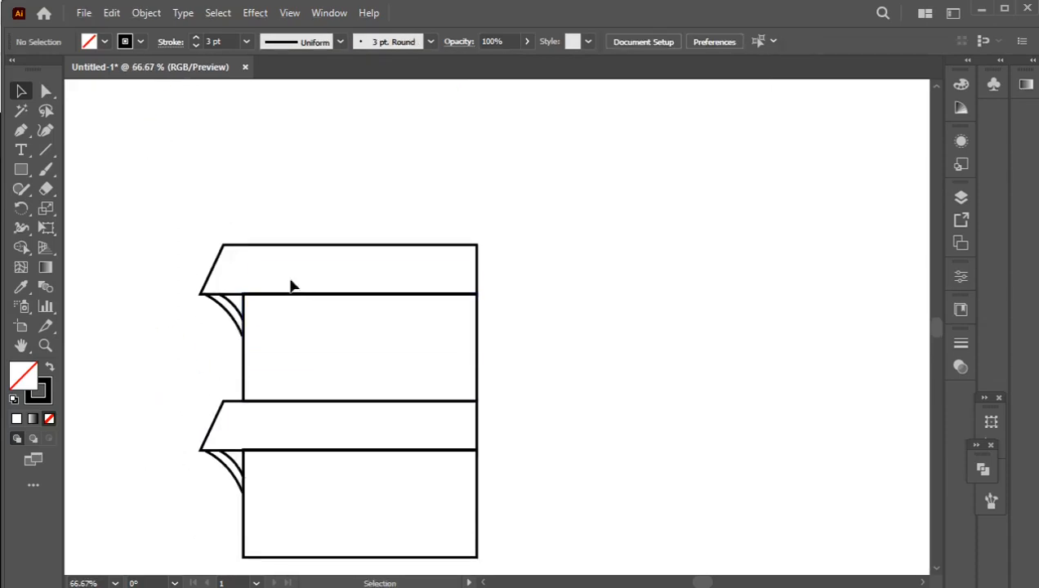
pyautogui.click(47, 91)
pyautogui.moveTo(214, 232); pyautogui.dragTo(480, 221)
# Group the two stacked storeys into one object.
pyautogui.click(21, 91)
pyautogui.moveTo(161, 162); pyautogui.dragTo(408, 481)
pyautogui.rightClick(408, 482)
pyautogui.click(450, 549)
pyautogui.click(400, 489)
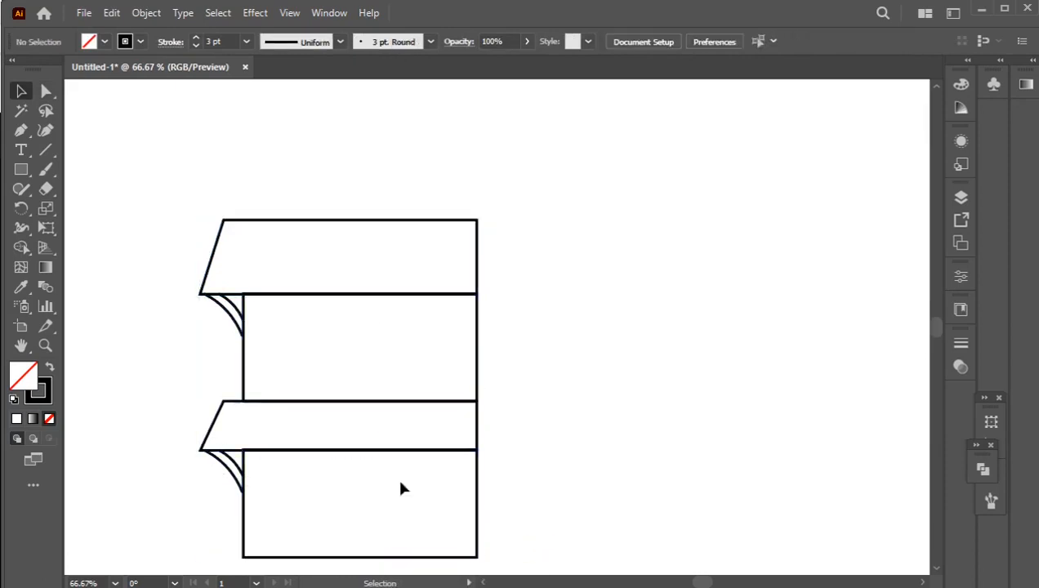
# Draw a small rectangular turret wall on the upper roof and a wider rectangle overlapping its top.
pyautogui.scroll(2, 400, 488)
pyautogui.click(21, 169)
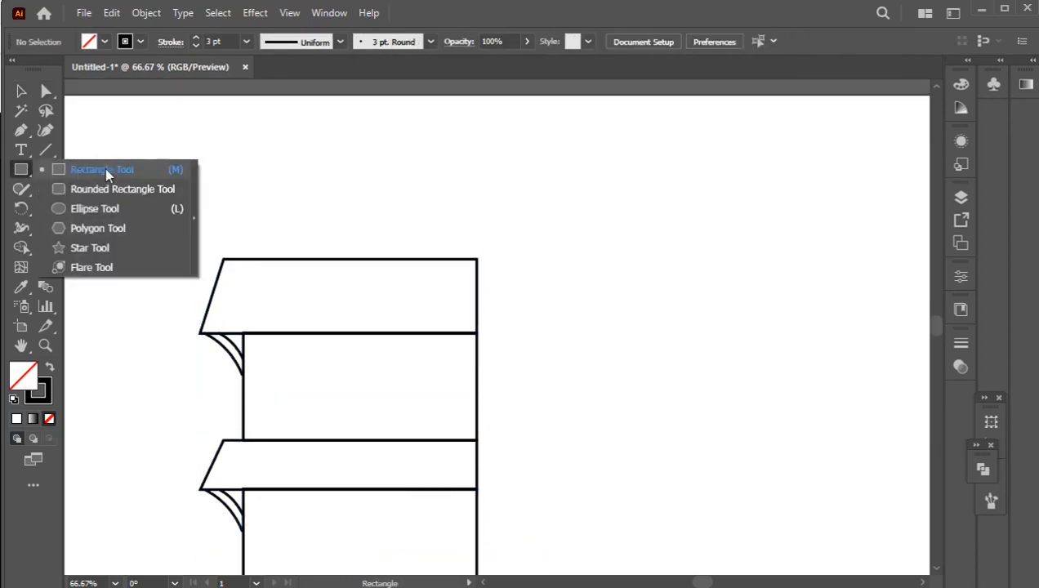
pyautogui.click(105, 169)
pyautogui.moveTo(286, 214)
pyautogui.mouseDown()
pyautogui.moveTo(321, 261)
pyautogui.moveTo(339, 258)
pyautogui.mouseUp()
pyautogui.scroll(2, 304, 240)
pyautogui.moveTo(230, 165); pyautogui.dragTo(360, 227)
# Scale the wider rectangle's two top corners together into a single point to form a triangular turret roof.
pyautogui.press('a')
pyautogui.moveTo(191, 135); pyautogui.dragTo(379, 190)
pyautogui.click(46, 208)
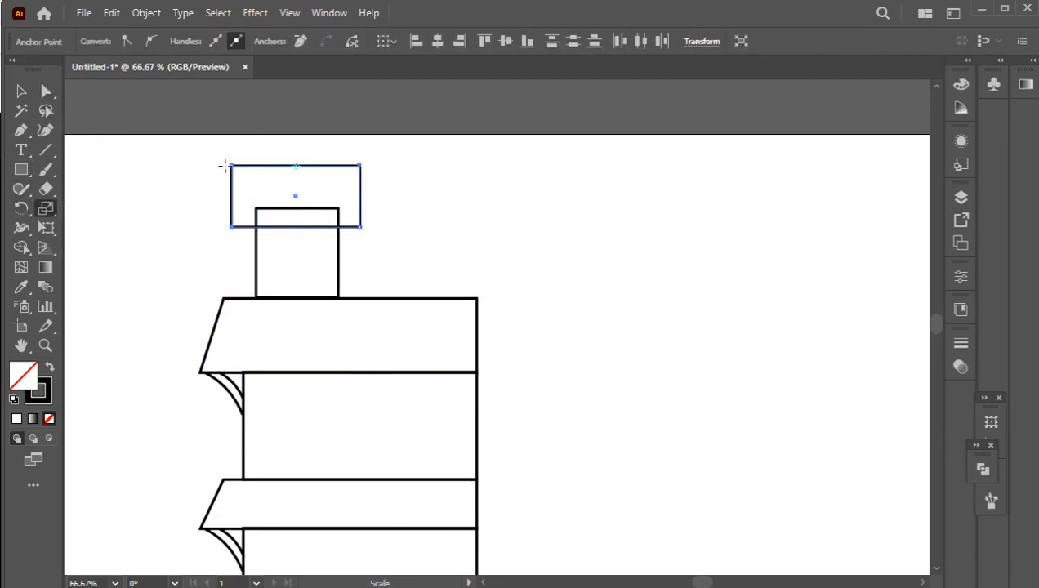
pyautogui.moveTo(260, 175); pyautogui.dragTo(294, 182)
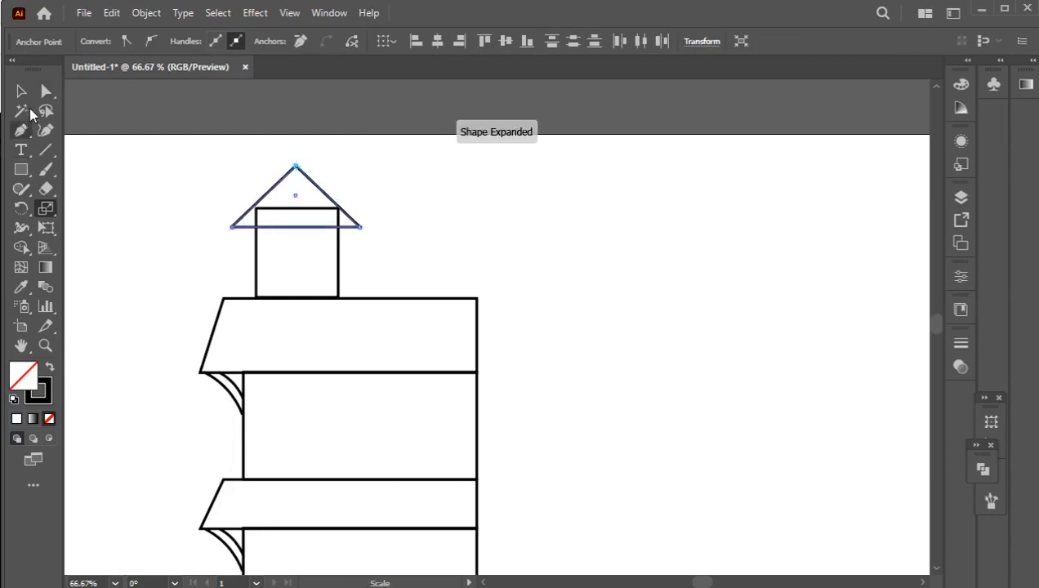
# Shorten the turret wall slightly and lower it with its triangular roof onto the building's top edge.
pyautogui.press('v')
pyautogui.moveTo(225, 173); pyautogui.dragTo(343, 271)
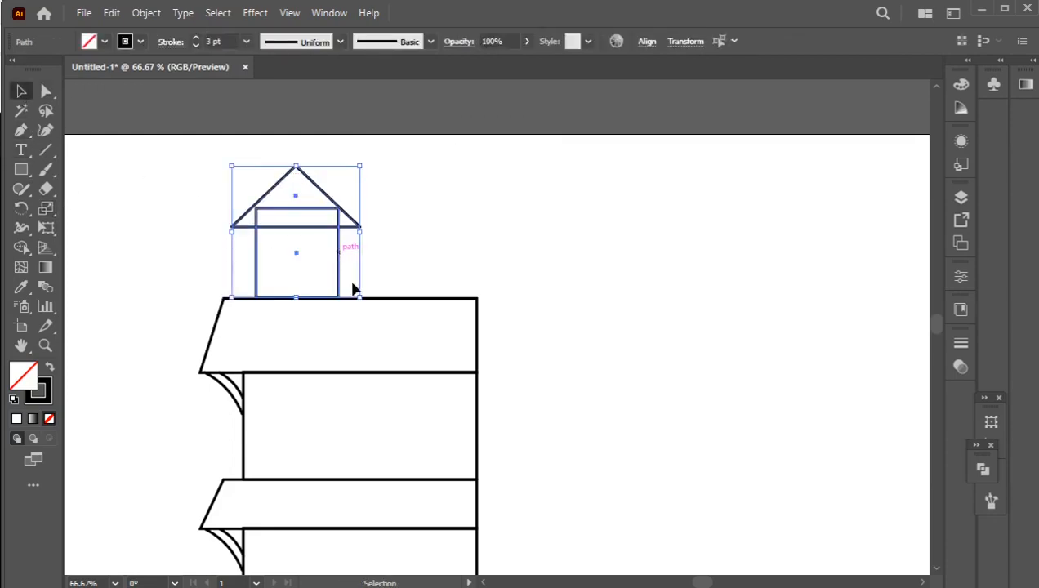
pyautogui.click(336, 291)
pyautogui.click(296, 300)
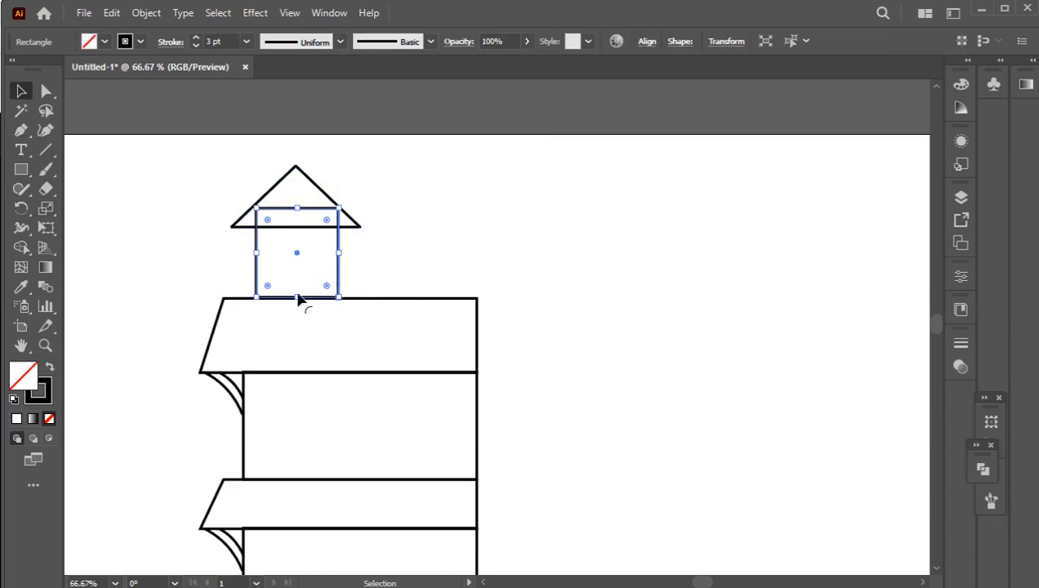
pyautogui.moveTo(299, 300); pyautogui.dragTo(298, 290)
pyautogui.moveTo(367, 265); pyautogui.dragTo(302, 243)
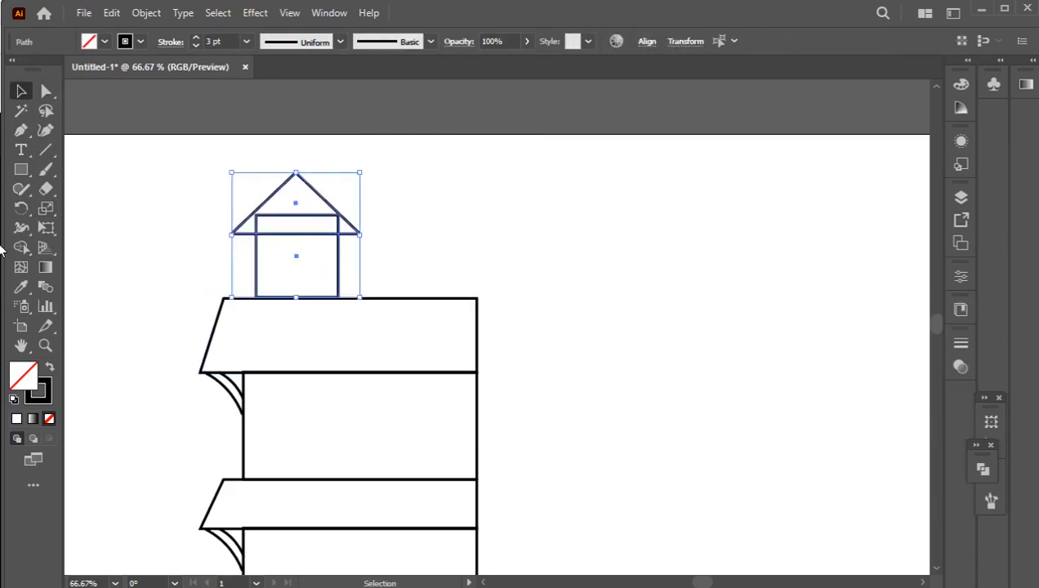
# Merge the wall's overlap into the triangular roof with the Shape Builder tool and group the turret.
pyautogui.click(18, 249)
pyautogui.click(98, 243)
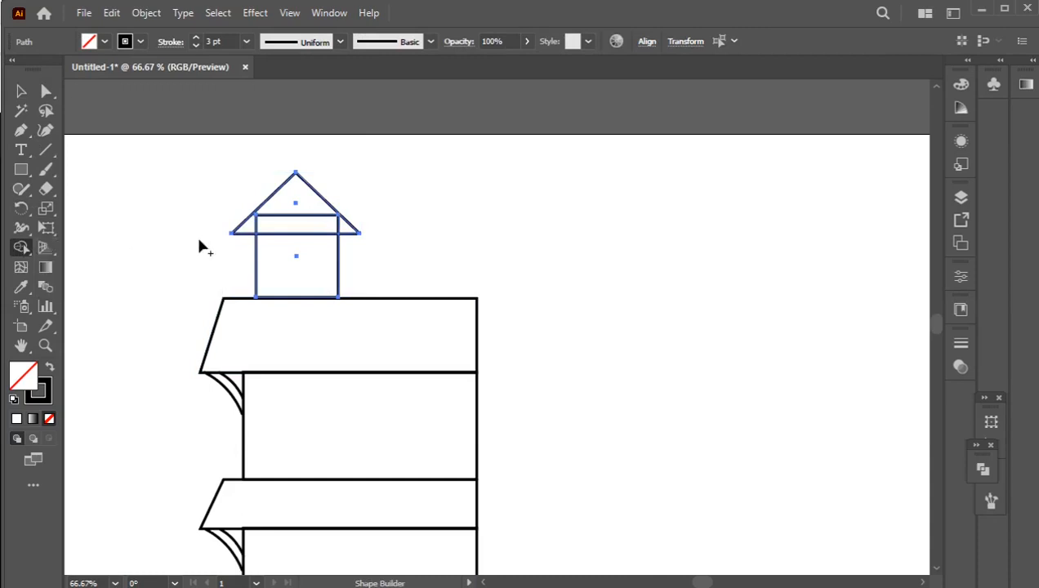
pyautogui.click(291, 219)
pyautogui.click(20, 91)
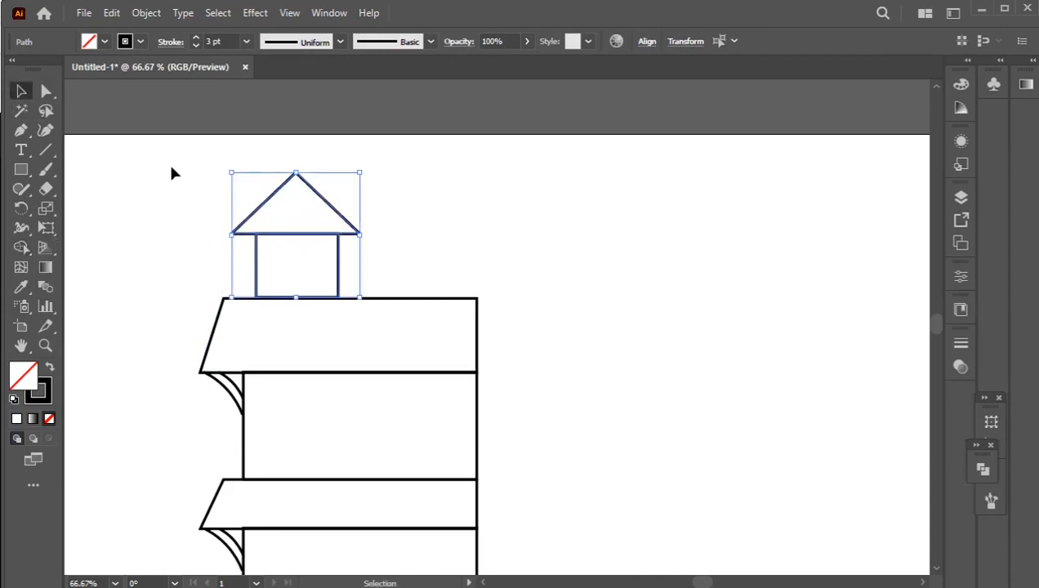
pyautogui.rightClick(270, 224)
pyautogui.click(311, 317)
pyautogui.click(368, 236)
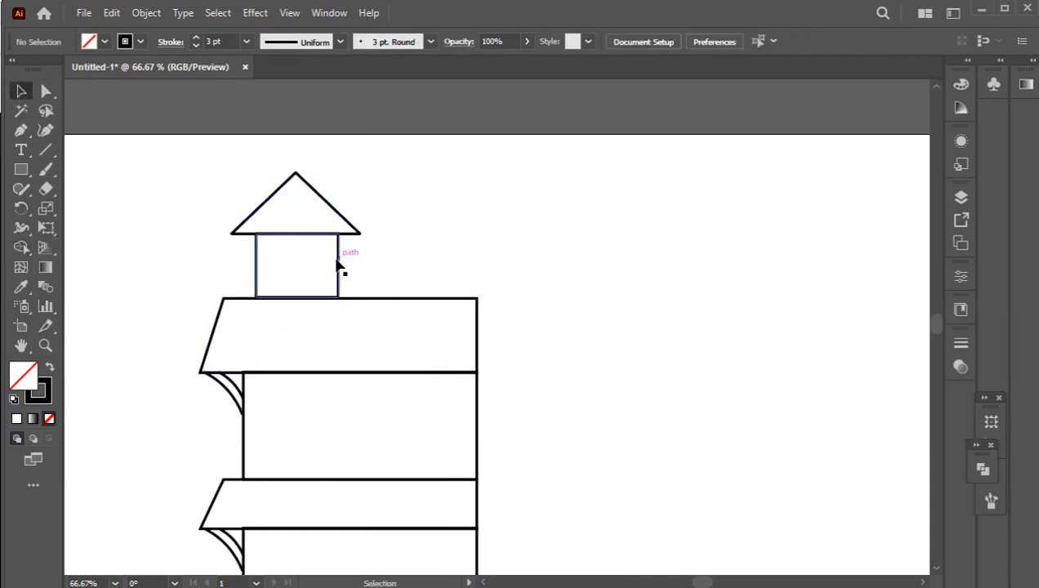
# Try to nudge the turret group so its base lines up with the building's top edge.
pyautogui.moveTo(338, 265); pyautogui.dragTo(338, 261)
pyautogui.click(293, 271)
pyautogui.scroll(2, 293, 271)
pyautogui.moveTo(210, 280); pyautogui.dragTo(212, 287)
pyautogui.click(131, 281)
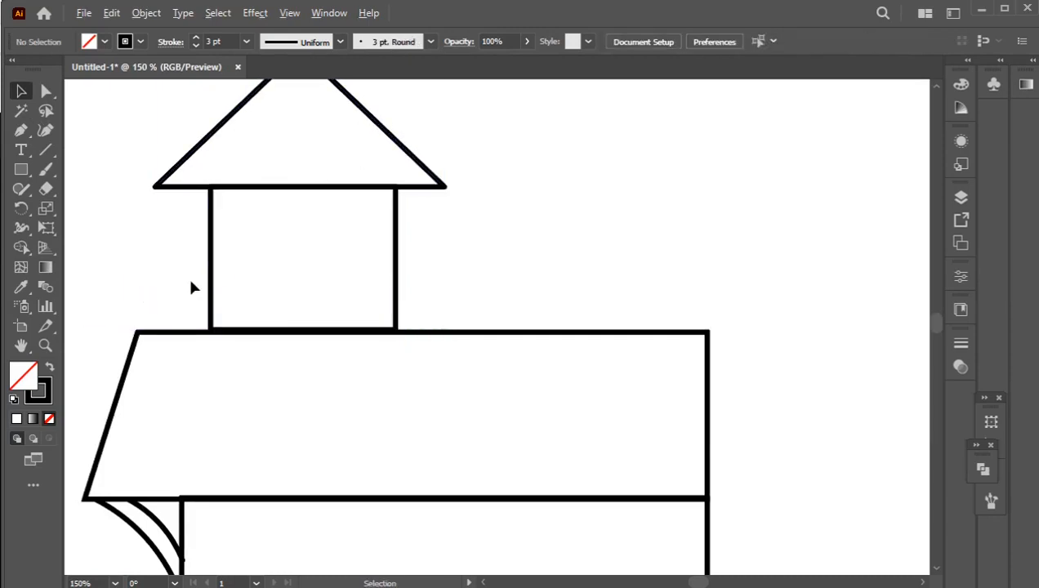
# Turn off Smart Guides so objects can be moved freely.
pyautogui.click(255, 14)
pyautogui.moveTo(219, 16)
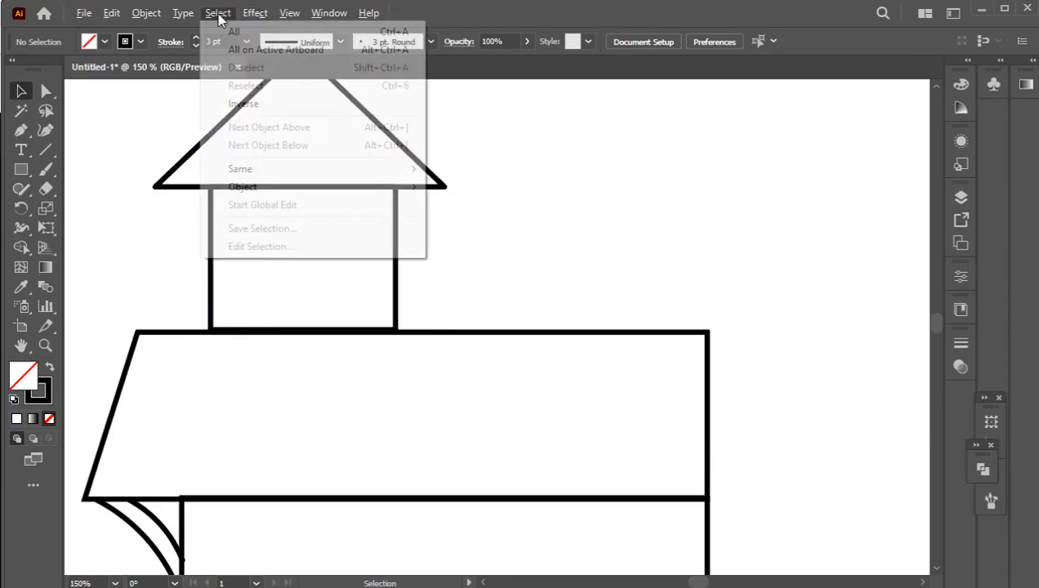
pyautogui.moveTo(187, 17)
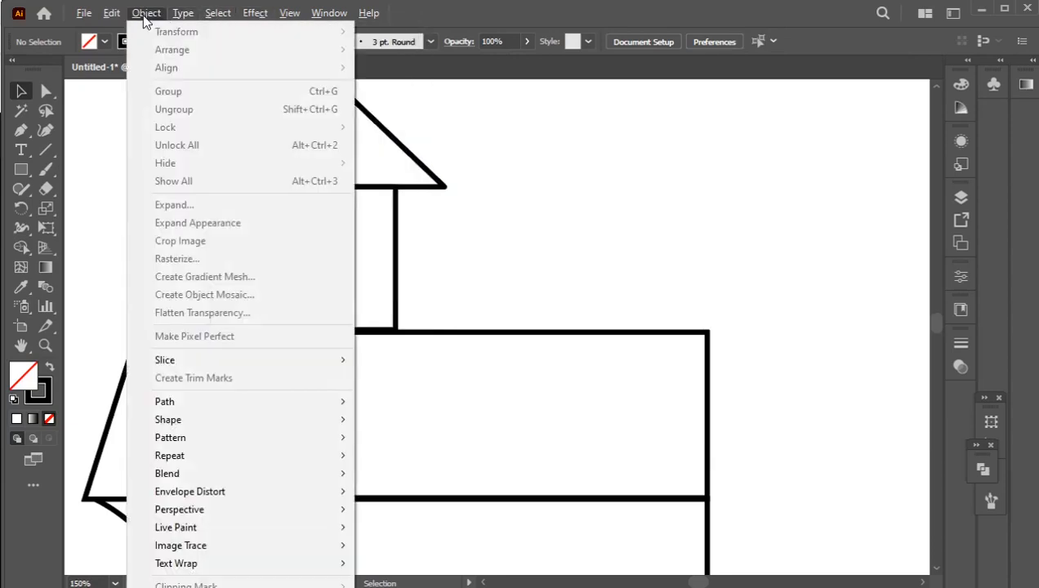
pyautogui.click(145, 15)
pyautogui.click(290, 15)
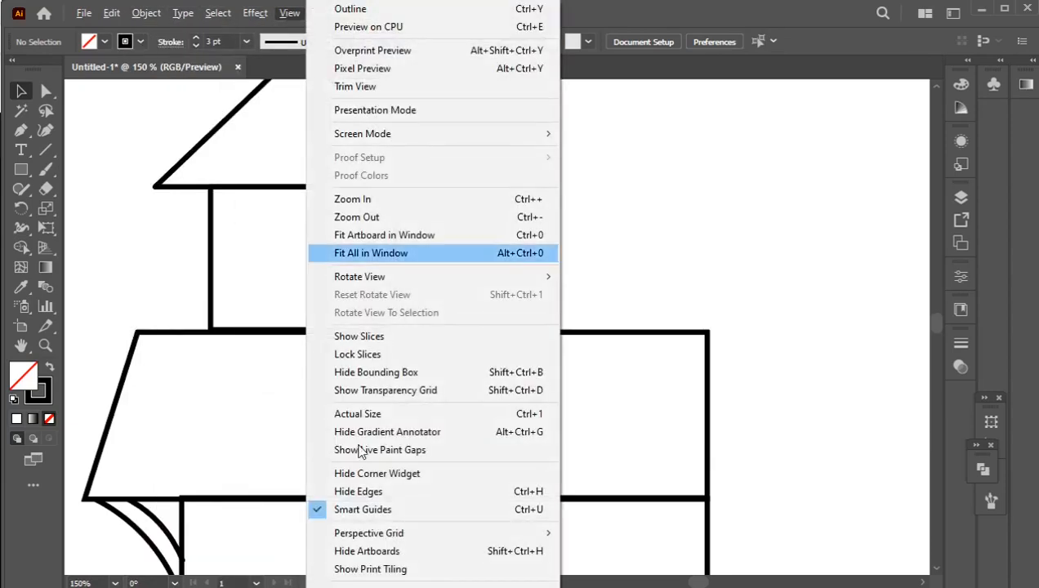
pyautogui.click(318, 509)
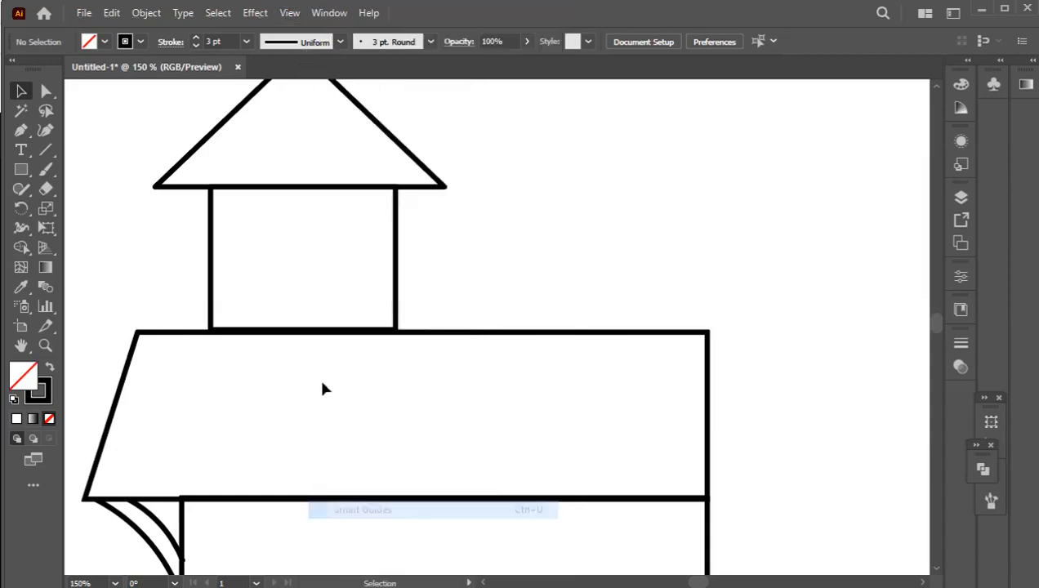
# Nudge the turret group down so its base line coincides with the building's top edge.
pyautogui.click(396, 279)
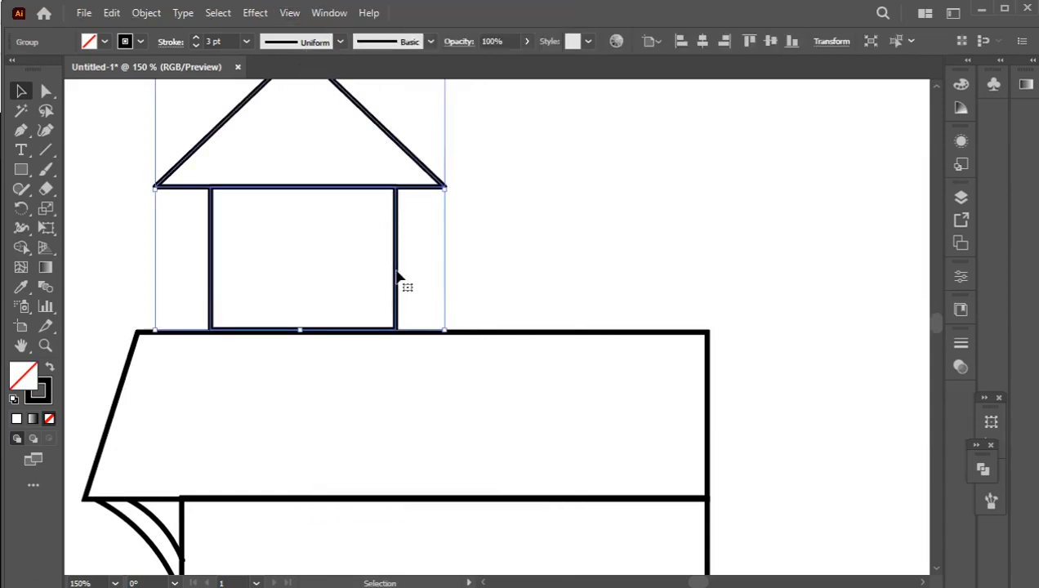
pyautogui.moveTo(396, 280); pyautogui.dragTo(397, 283)
pyautogui.moveTo(396, 274); pyautogui.dragTo(396, 274)
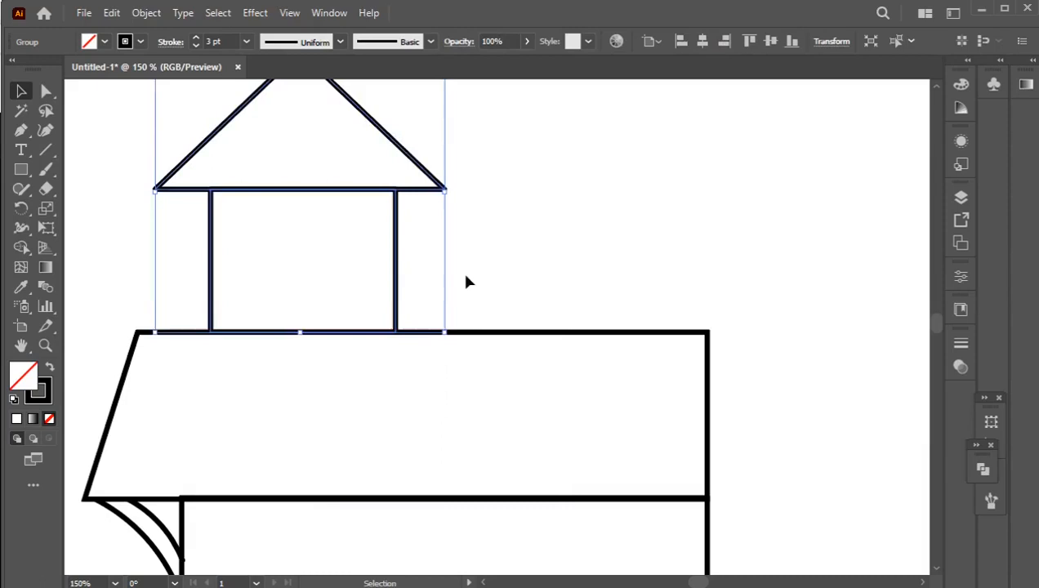
pyautogui.click(462, 273)
# Group the turret with the storeys below it.
pyautogui.scroll(-3, 441, 289)
pyautogui.hotkey('ctrl', 'a')
pyautogui.rightClick(425, 324)
pyautogui.click(475, 449)
pyautogui.click(537, 446)
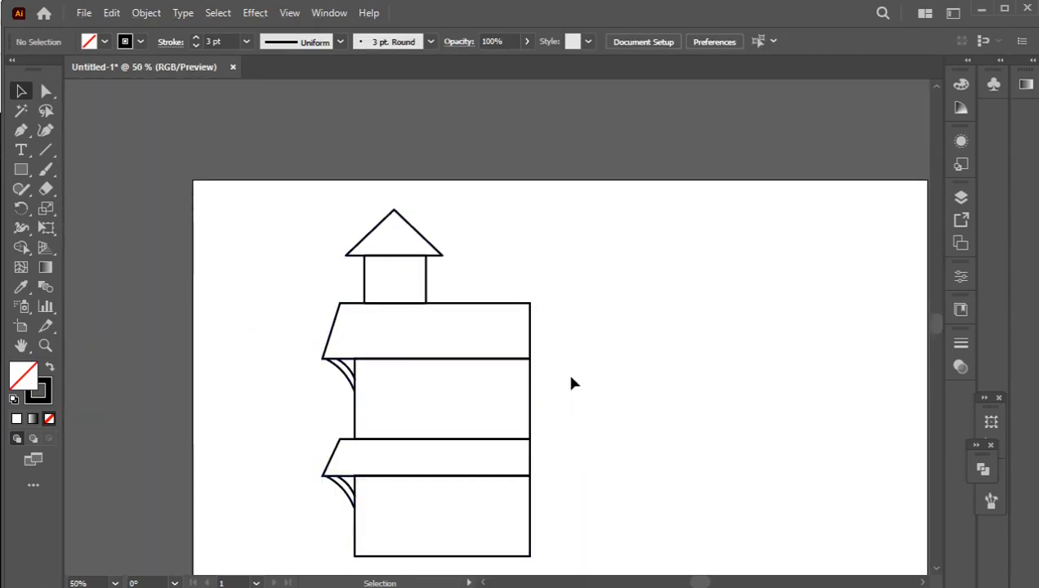
# Draw a narrow upright chimney rectangle overlapping the right slope of the turret's triangular roof.
pyautogui.moveTo(658, 443); pyautogui.dragTo(641, 427)
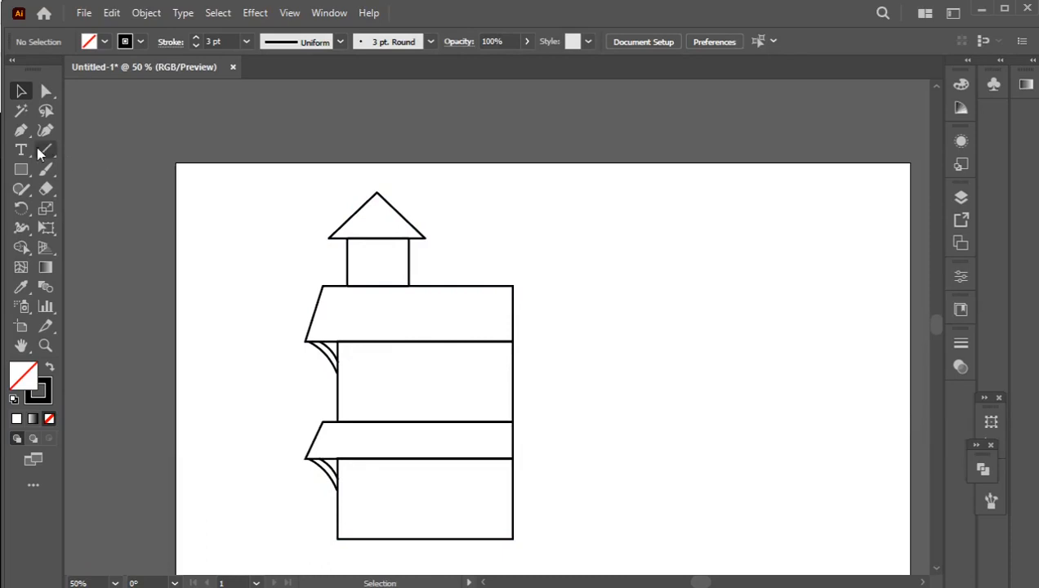
pyautogui.moveTo(22, 167); pyautogui.dragTo(64, 172)
pyautogui.moveTo(408, 218)
pyautogui.mouseDown()
pyautogui.moveTo(413, 229)
pyautogui.moveTo(403, 224)
pyautogui.mouseUp()
pyautogui.press('v')
pyautogui.click(421, 216)
pyautogui.scroll(2, 420, 213)
pyautogui.click(423, 235)
# Merge the chimney's overlap into the turret roof with the Shape Builder tool and group the whole drawing.
pyautogui.hotkey('ctrl', 'a')
pyautogui.moveTo(21, 248); pyautogui.dragTo(151, 250)
pyautogui.moveTo(401, 251); pyautogui.dragTo(377, 235)
pyautogui.click(21, 91)
pyautogui.rightClick(363, 198)
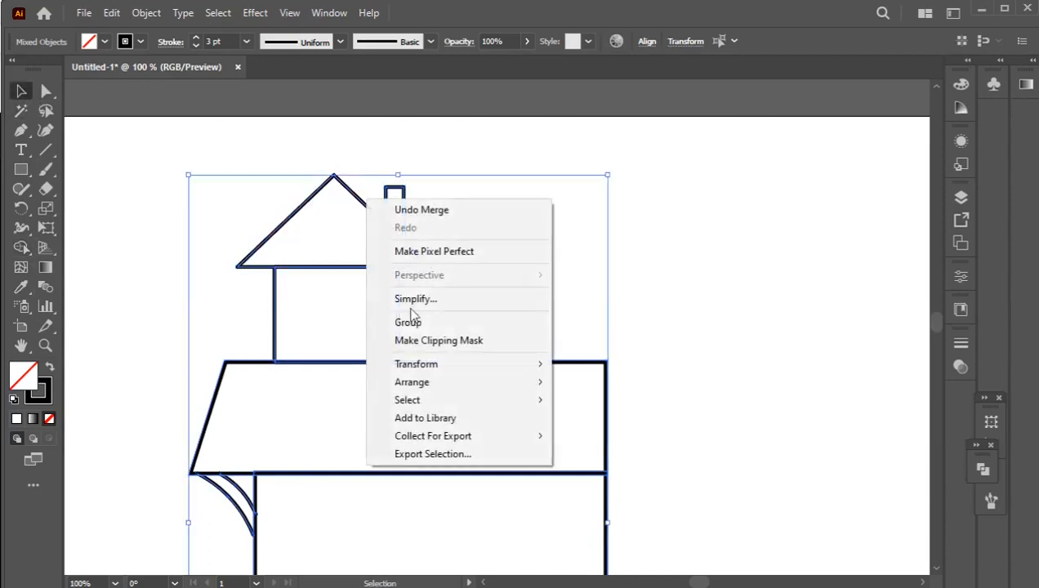
pyautogui.click(457, 319)
pyautogui.click(499, 302)
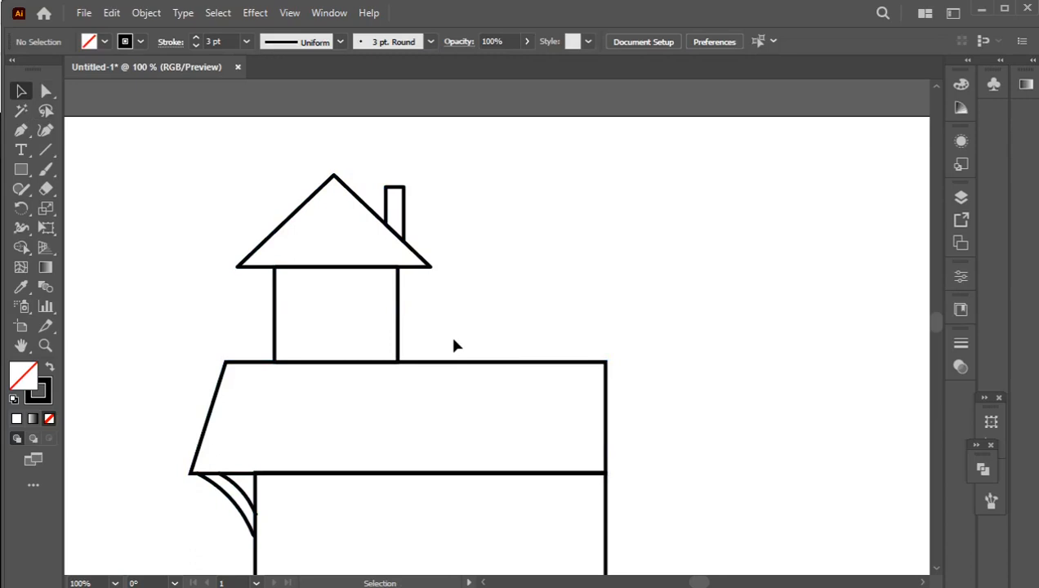
# Draw a tall rectangular tower along the building's right side, rising above the main roof.
pyautogui.scroll(-2, 432, 340)
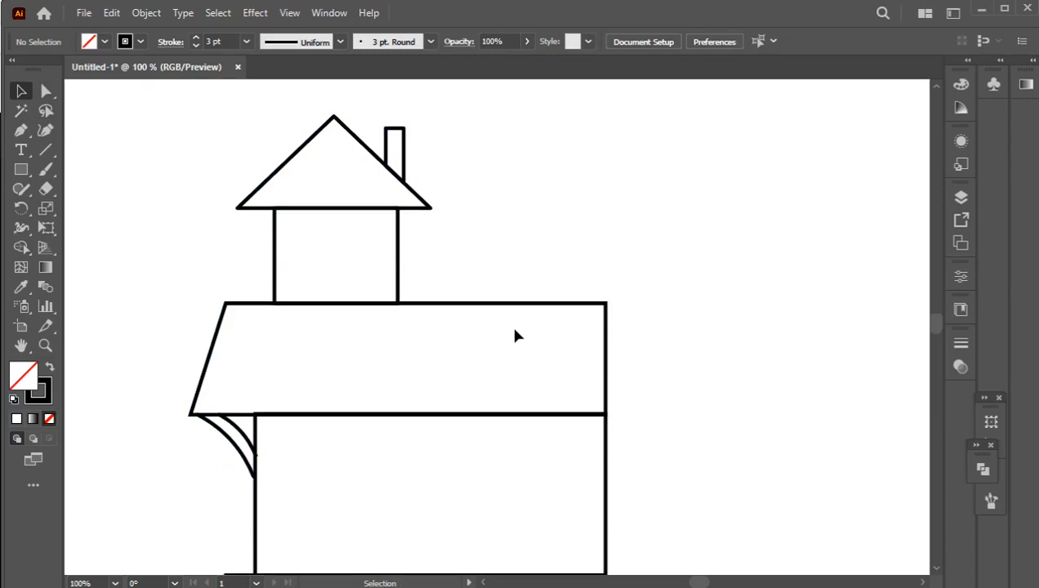
pyautogui.scroll(-1, 485, 324)
pyautogui.scroll(-1, 485, 330)
pyautogui.click(547, 411)
pyautogui.click(645, 428)
pyautogui.moveTo(658, 440); pyautogui.dragTo(552, 365)
pyautogui.moveTo(21, 169); pyautogui.dragTo(89, 167)
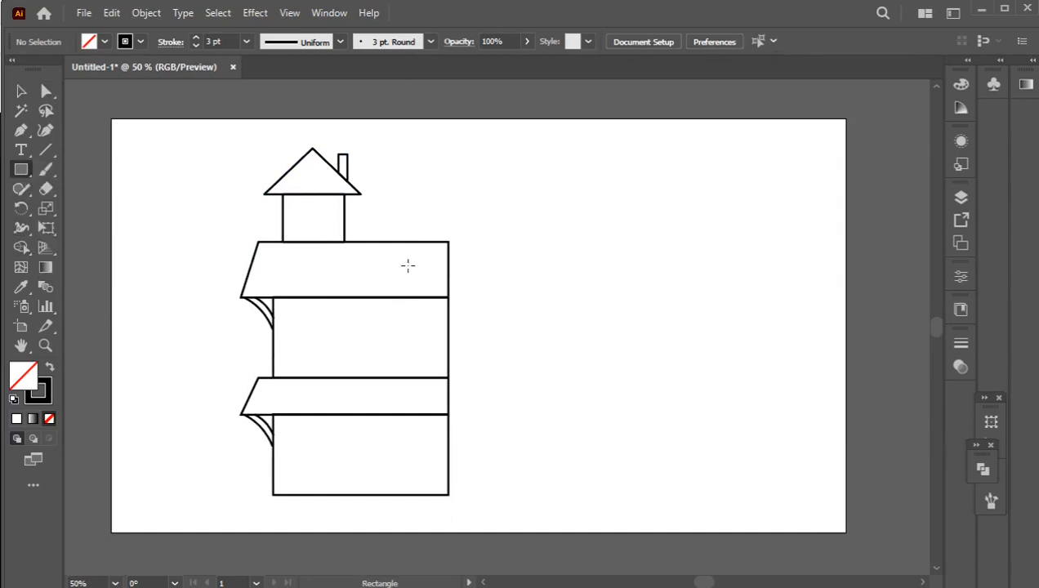
pyautogui.moveTo(442, 196); pyautogui.dragTo(523, 504)
# Align the tower rectangle with the building's right wall and level its base with the building's bottom edge.
pyautogui.click(21, 93)
pyautogui.click(465, 210)
pyautogui.moveTo(462, 199); pyautogui.dragTo(486, 196)
pyautogui.click(478, 170)
# Draw a wider rectangle over the tower's top and scale its upper corners together into a pointed triangular roof.
pyautogui.moveTo(22, 169); pyautogui.dragTo(90, 169)
pyautogui.moveTo(439, 142); pyautogui.dragTo(538, 238)
pyautogui.press('a')
pyautogui.click(454, 149)
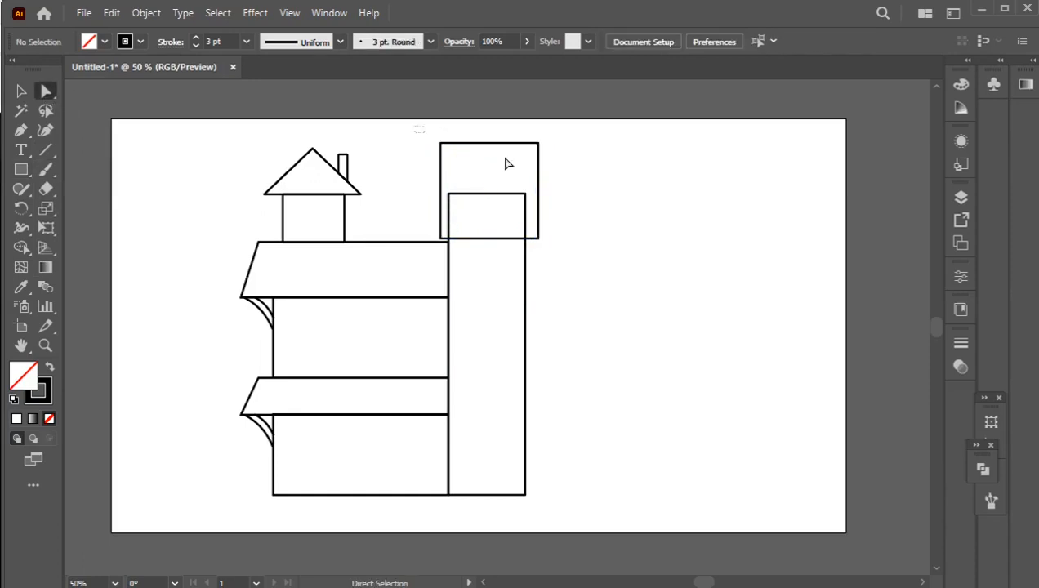
pyautogui.click(454, 150)
pyautogui.moveTo(45, 208); pyautogui.dragTo(85, 207)
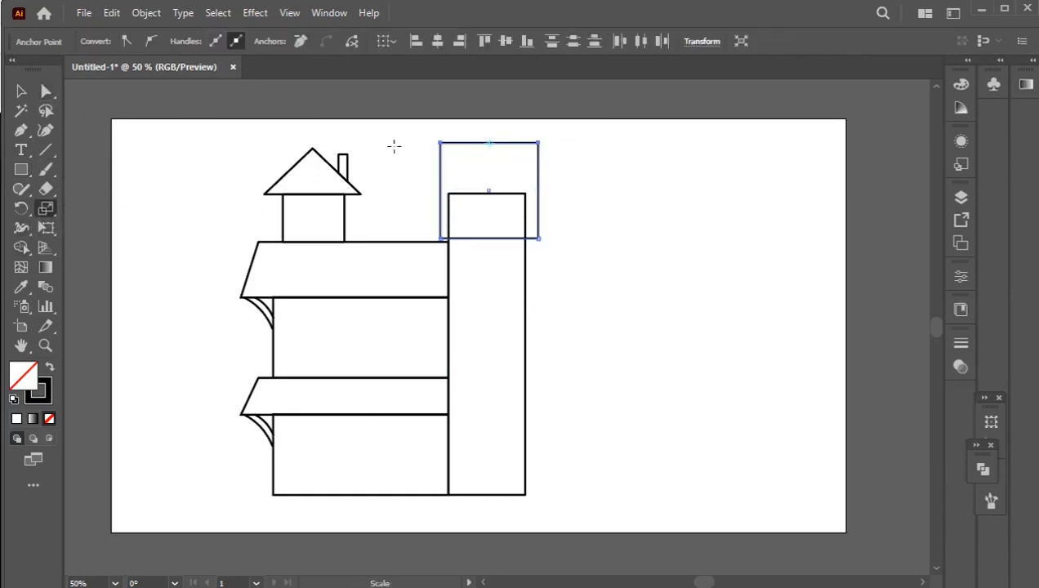
pyautogui.moveTo(455, 152); pyautogui.dragTo(489, 157)
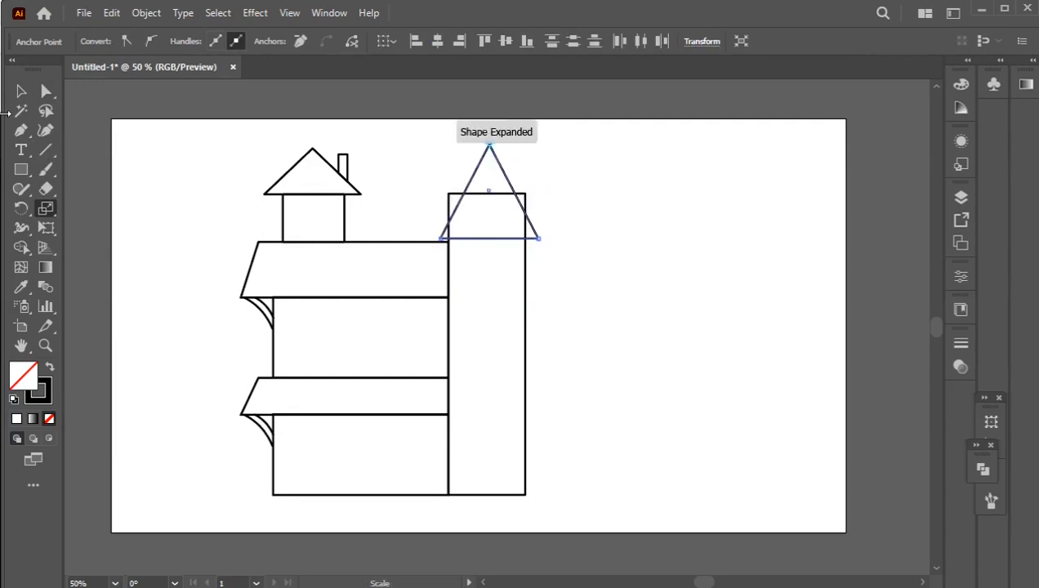
# Move the triangular roof up until its base sits just below the tower's top edge.
pyautogui.click(22, 91)
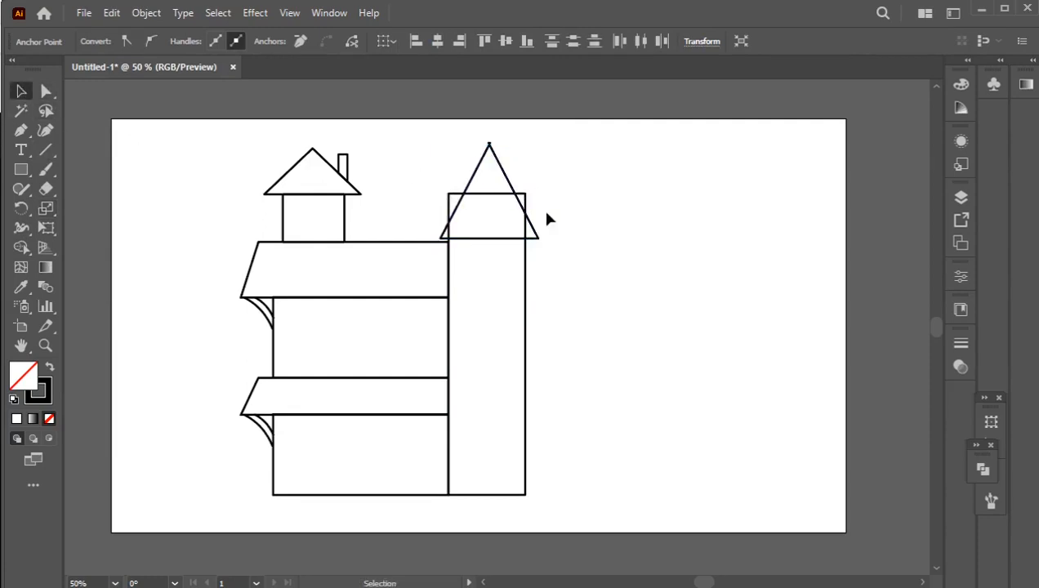
pyautogui.click(543, 200)
pyautogui.moveTo(537, 239); pyautogui.dragTo(535, 209)
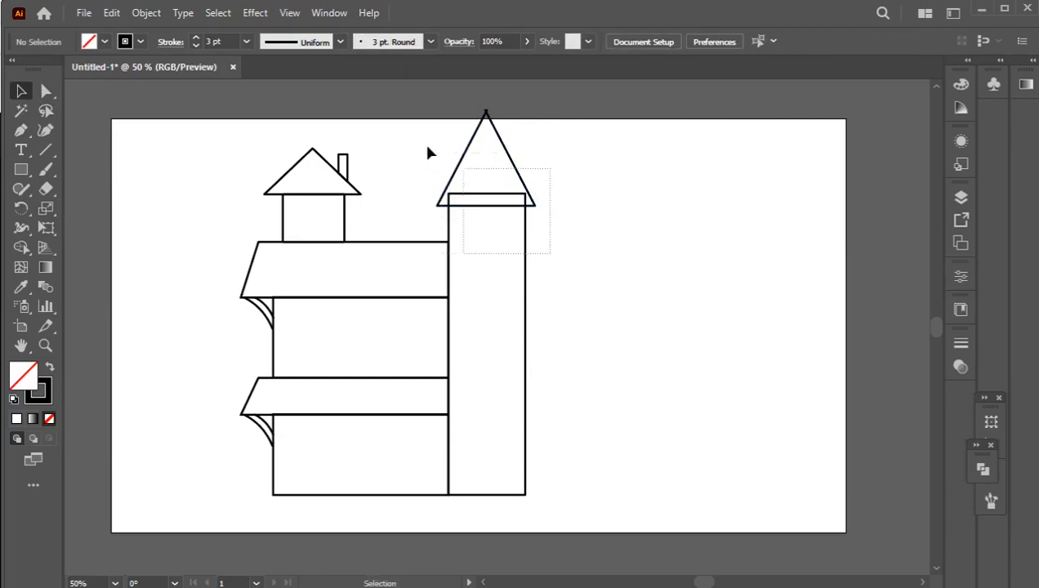
# Merge the tower's overlap into its triangular roof with the Shape Builder tool.
pyautogui.hotkey('ctrl', 'a')
pyautogui.moveTo(21, 249); pyautogui.dragTo(70, 245)
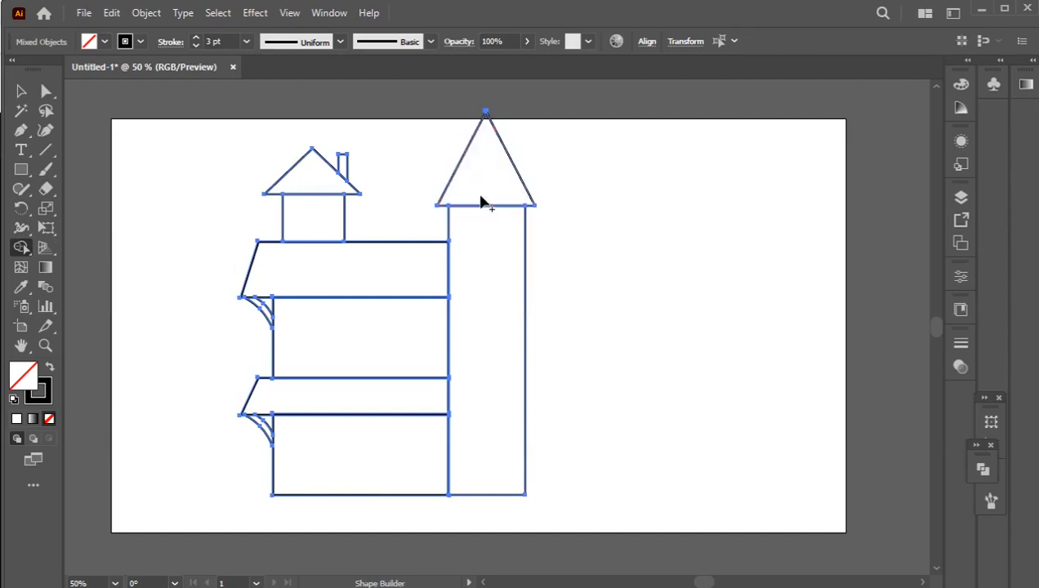
pyautogui.click(21, 92)
pyautogui.click(593, 351)
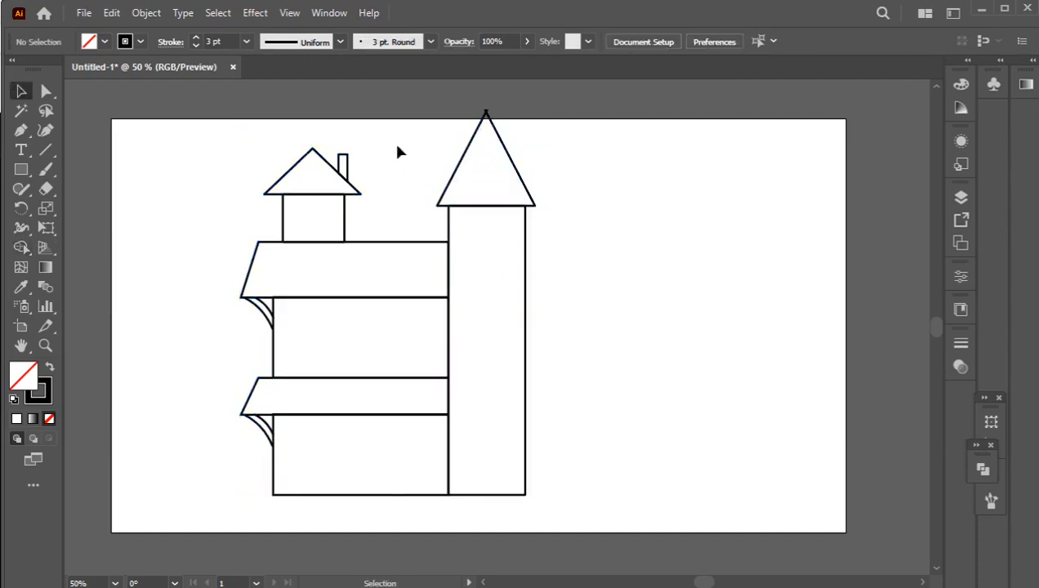
# Group the tower with the building and move the group down so the tower's tip lies inside the artboard.
pyautogui.hotkey('ctrl', 'a')
pyautogui.rightClick(495, 237)
pyautogui.click(535, 359)
pyautogui.click(483, 226)
pyautogui.moveTo(482, 214); pyautogui.dragTo(480, 238)
pyautogui.click(553, 242)
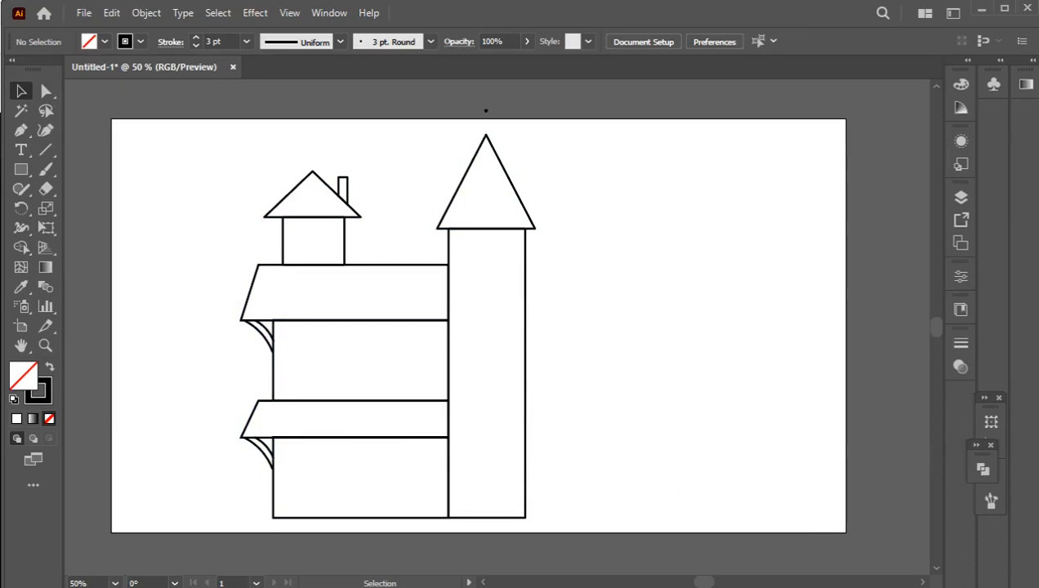
# Draw an upright door rectangle in the lower storey, spanning the full height of its wall.
pyautogui.moveTo(21, 169); pyautogui.dragTo(82, 169)
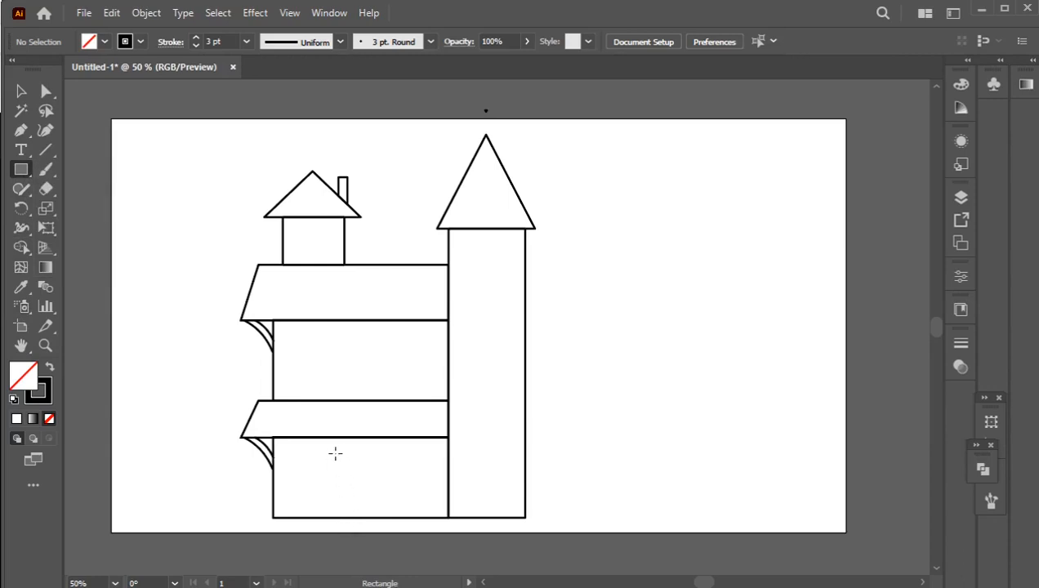
pyautogui.moveTo(327, 437); pyautogui.dragTo(379, 517)
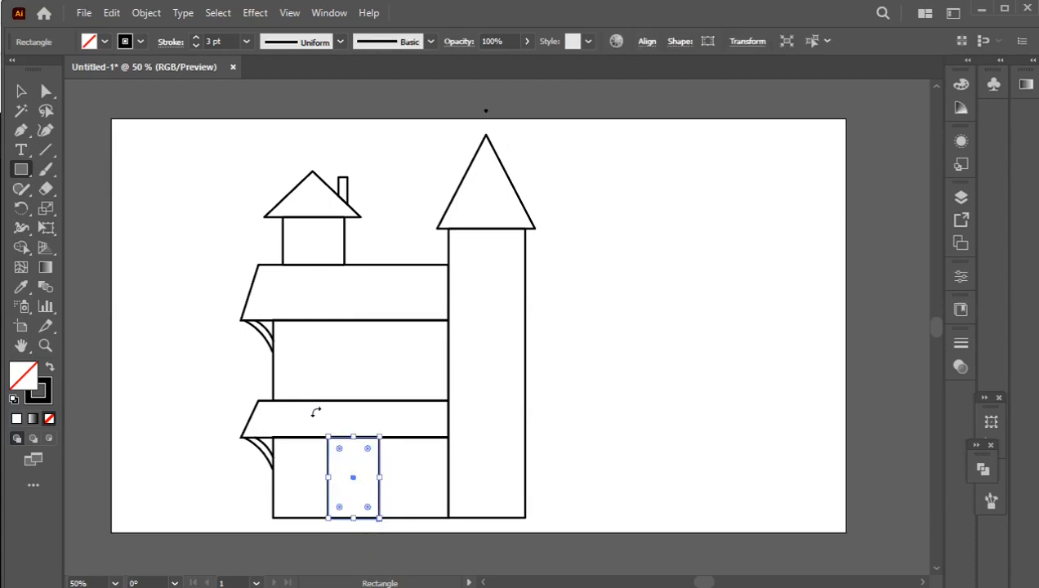
# Draw a wide rectangle overlapping the door's top edge and the lower roof.
pyautogui.moveTo(298, 408); pyautogui.dragTo(374, 442)
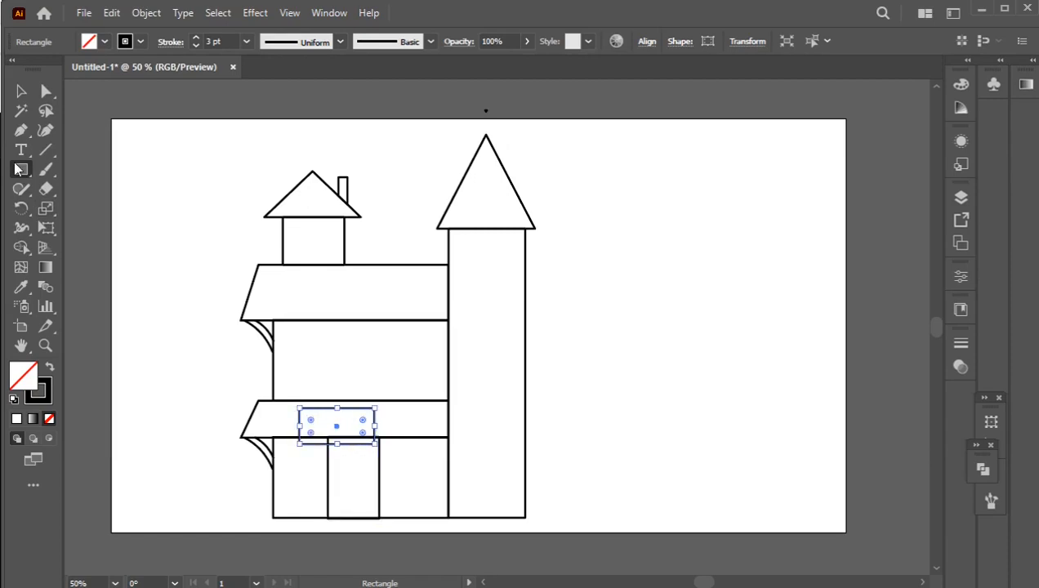
pyautogui.click(20, 92)
pyautogui.click(414, 455)
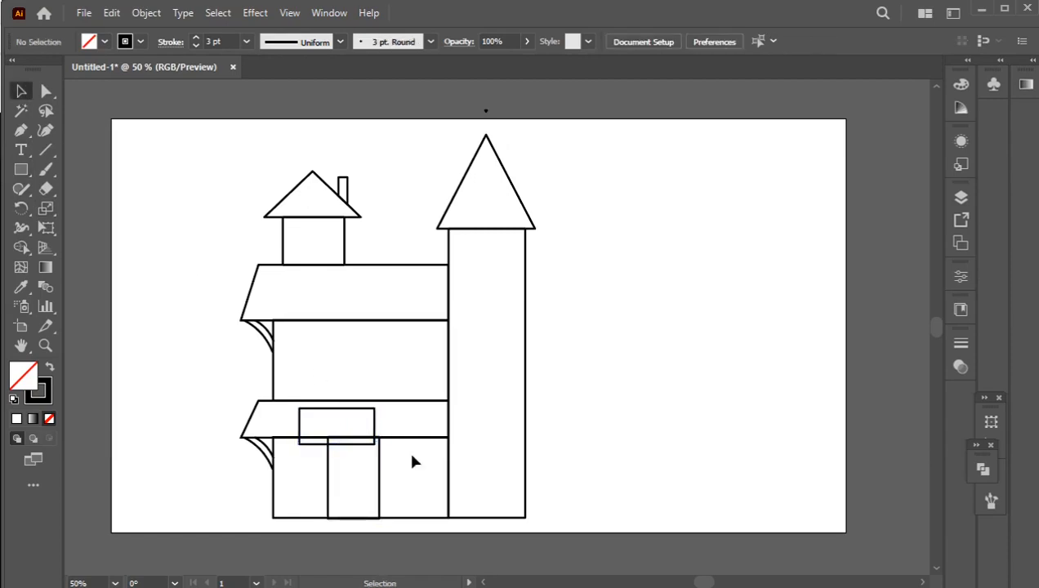
# Scale the rectangle's upper anchors together into a peak and place the triangle, slightly smaller, above the door.
pyautogui.scroll(1, 325, 417)
pyautogui.moveTo(325, 416); pyautogui.dragTo(420, 422)
pyautogui.press('a')
pyautogui.click(47, 210)
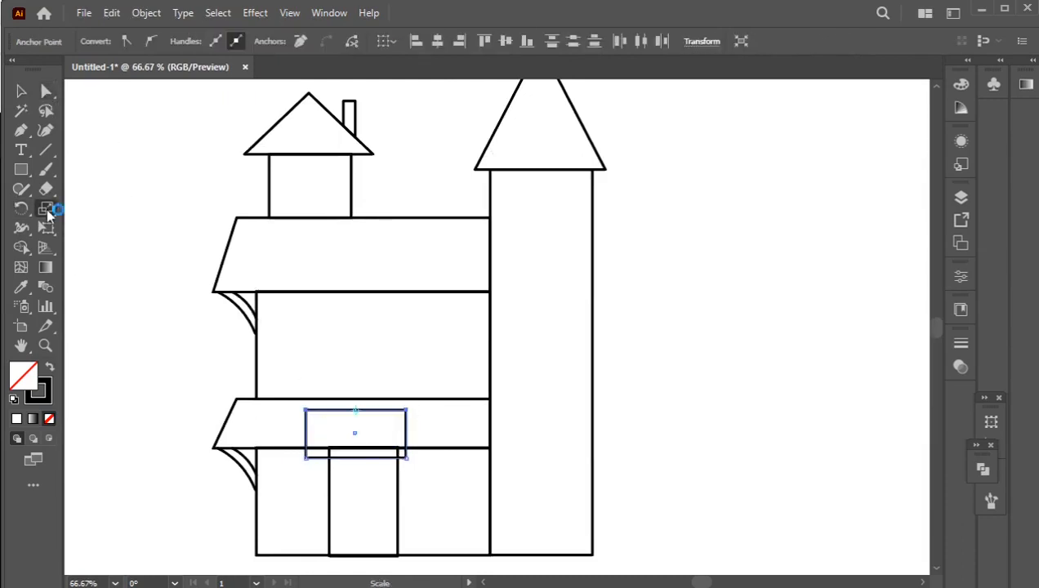
pyautogui.moveTo(304, 411); pyautogui.dragTo(352, 412)
pyautogui.click(21, 94)
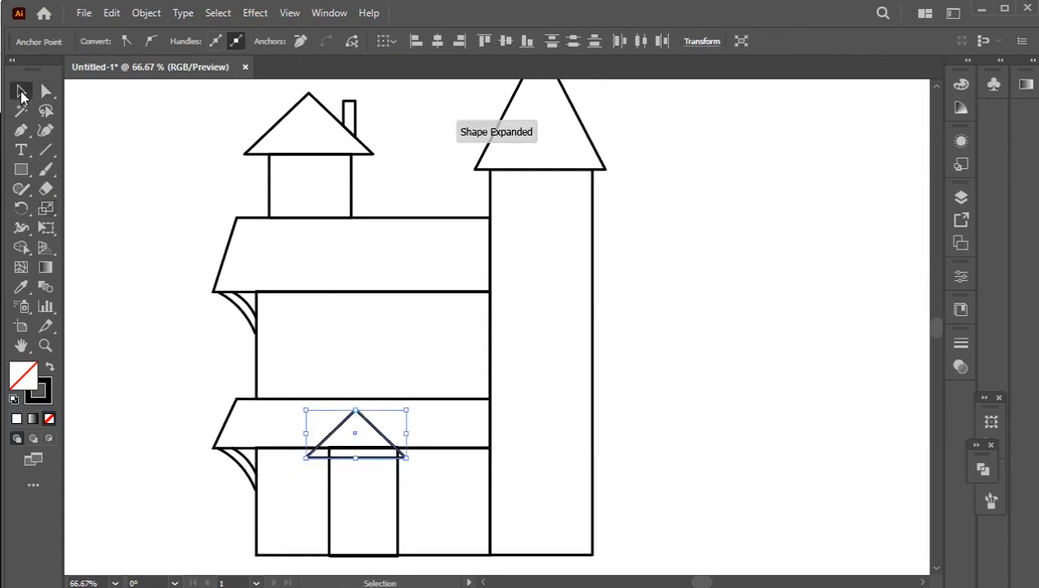
pyautogui.moveTo(399, 456); pyautogui.dragTo(387, 412)
pyautogui.click(417, 462)
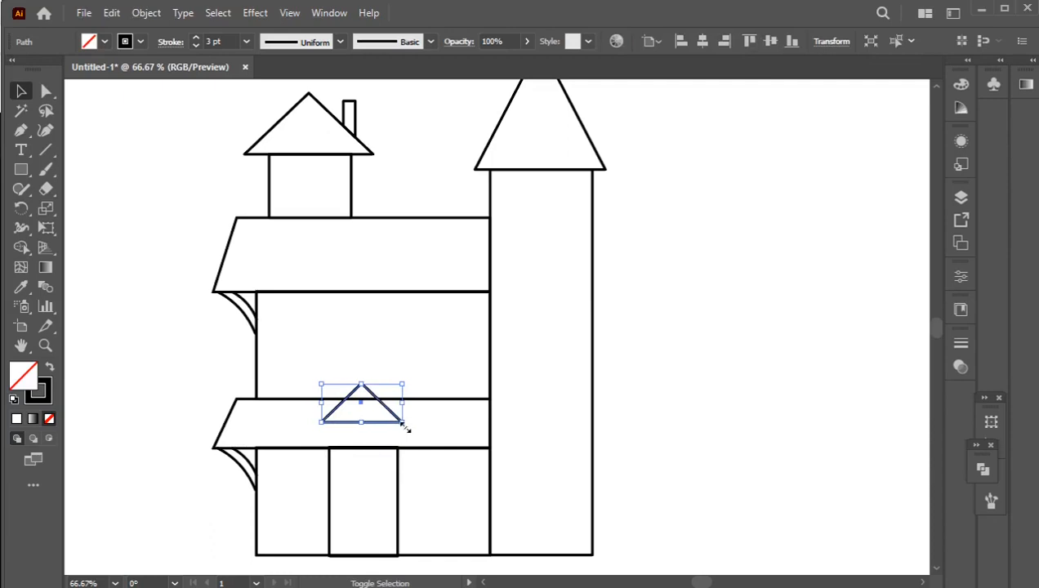
# Widen the door rectangle slightly and extend it up into the lower roof, keeping its base on the ground line.
pyautogui.click(422, 482)
pyautogui.moveTo(398, 493); pyautogui.dragTo(400, 474)
pyautogui.moveTo(402, 537)
pyautogui.mouseDown()
pyautogui.moveTo(399, 515)
pyautogui.moveTo(402, 533)
pyautogui.mouseUp()
pyautogui.click(437, 518)
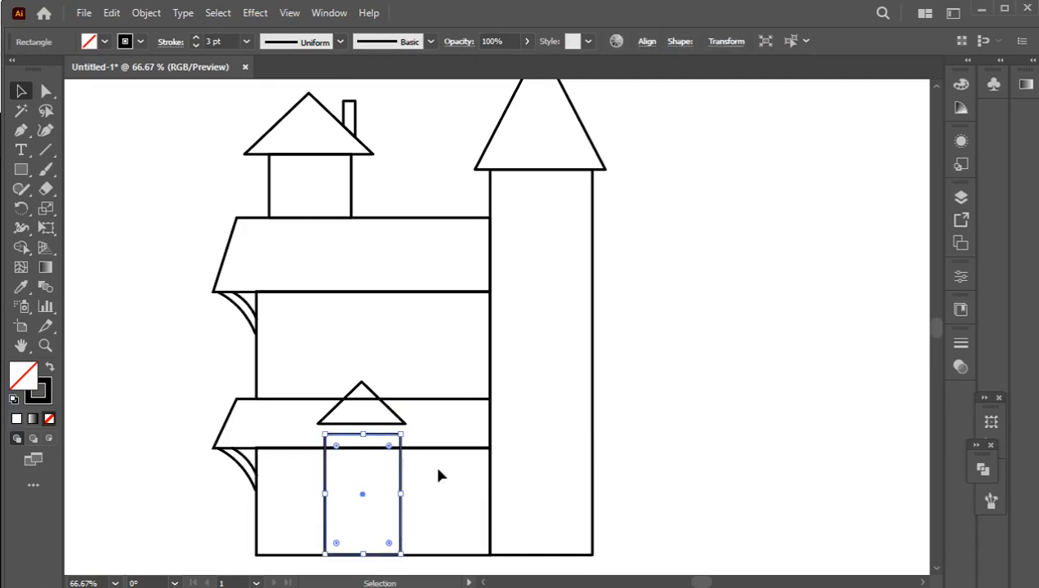
# Enlarge the small triangle and seat its base on the heightened rectangle's top edge as an overhanging entrance gable.
pyautogui.click(432, 498)
pyautogui.moveTo(405, 425); pyautogui.dragTo(412, 437)
pyautogui.click(410, 436)
# Align the gable and entrance rectangle by their horizontal centres and group them.
pyautogui.moveTo(292, 418); pyautogui.dragTo(346, 442)
pyautogui.click(645, 43)
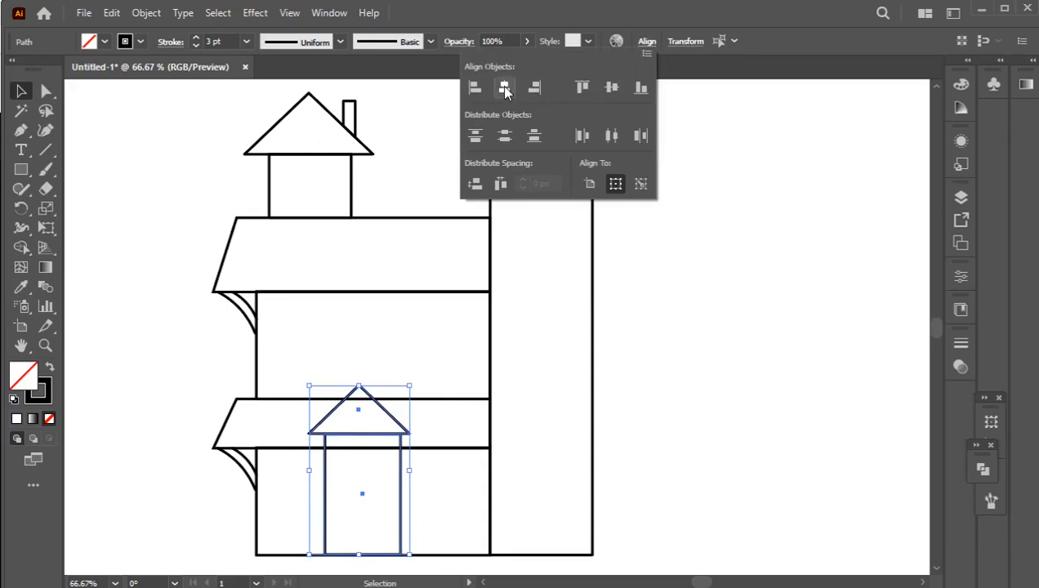
pyautogui.click(503, 89)
pyautogui.rightClick(346, 406)
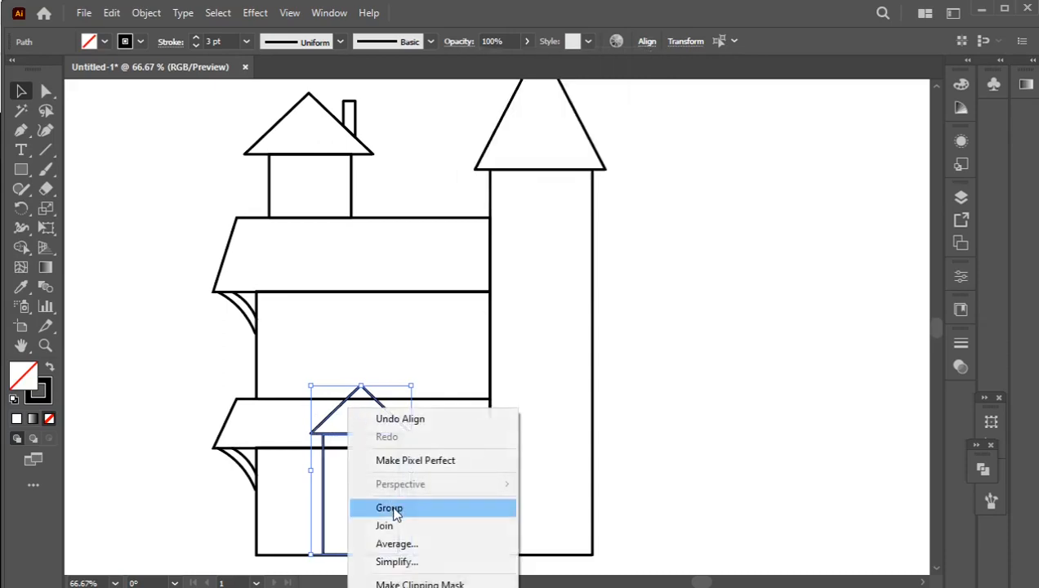
pyautogui.click(390, 508)
pyautogui.click(400, 464)
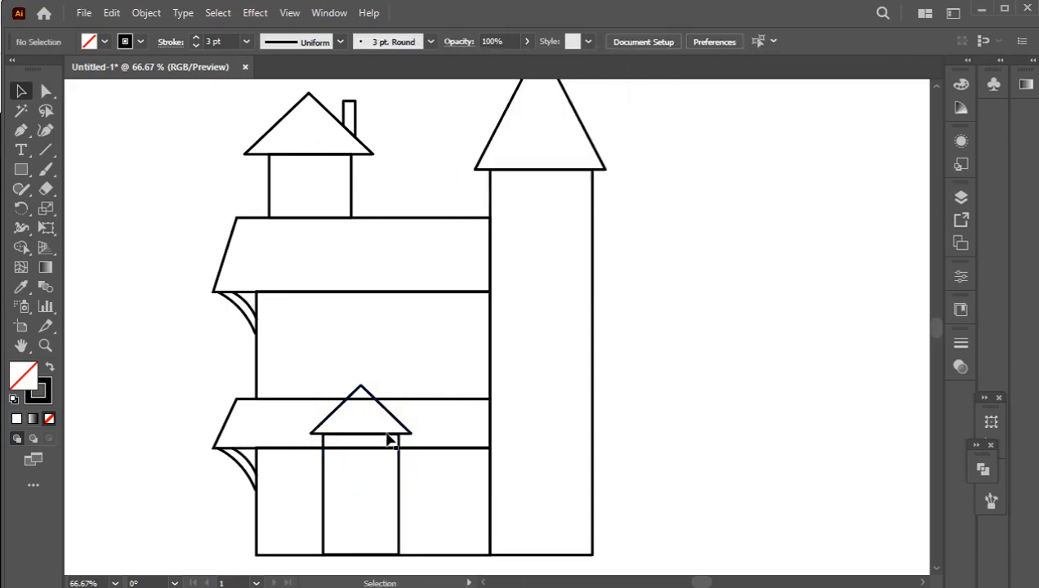
# Shift the entrance group slightly right to centre it on the storey and clear the building lines running through it.
pyautogui.click(390, 443)
pyautogui.moveTo(380, 441); pyautogui.dragTo(390, 442)
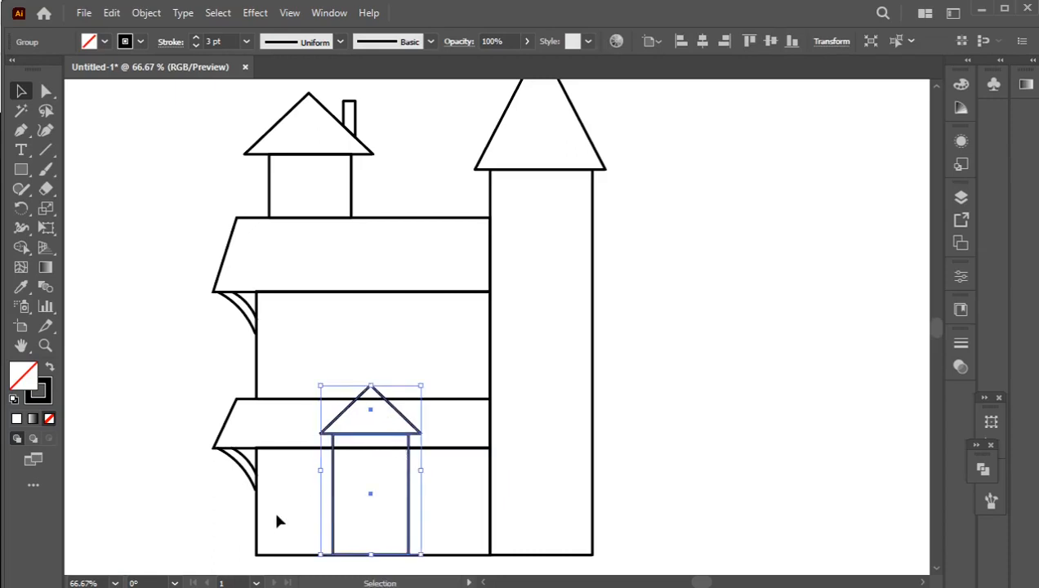
pyautogui.moveTo(183, 380); pyautogui.dragTo(454, 515)
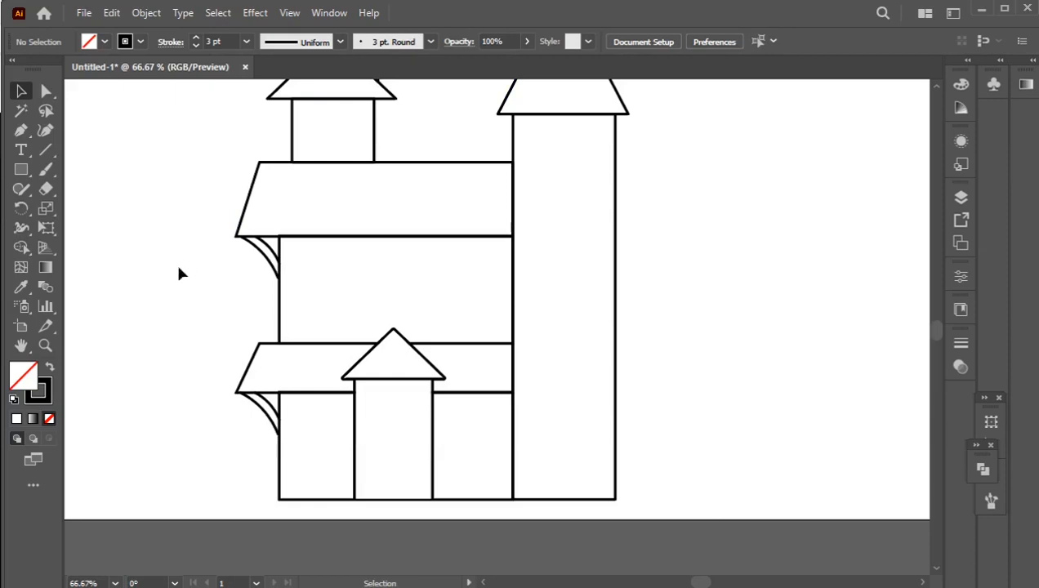
# Draw a narrower upright door rectangle inside the entrance, standing on the ground line.
pyautogui.moveTo(21, 169); pyautogui.dragTo(82, 169)
pyautogui.moveTo(369, 403); pyautogui.dragTo(420, 501)
pyautogui.press('v')
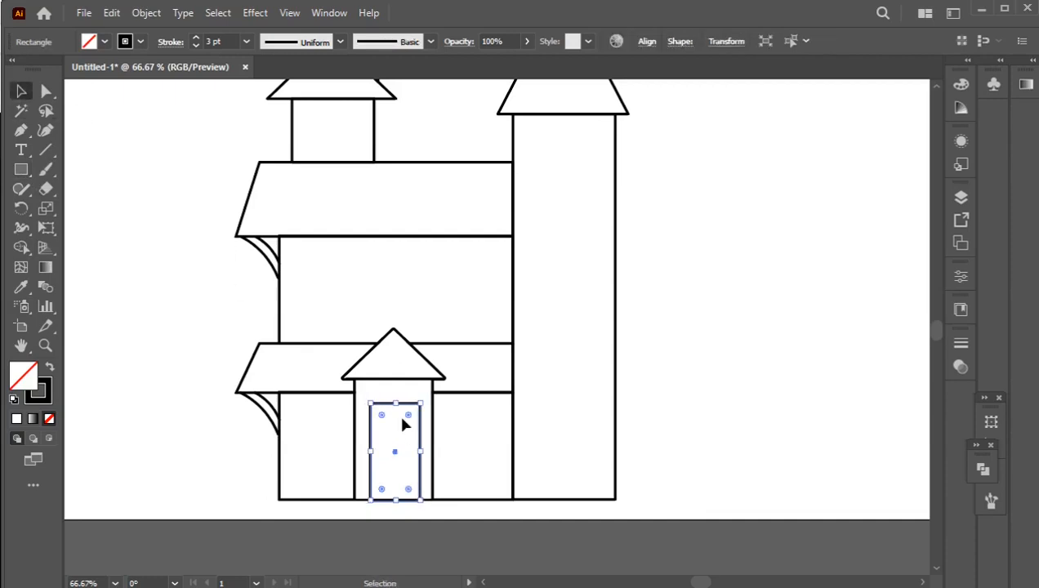
pyautogui.click(403, 423)
# Round the inner door's two upper corners fully to form an arch.
pyautogui.click(46, 91)
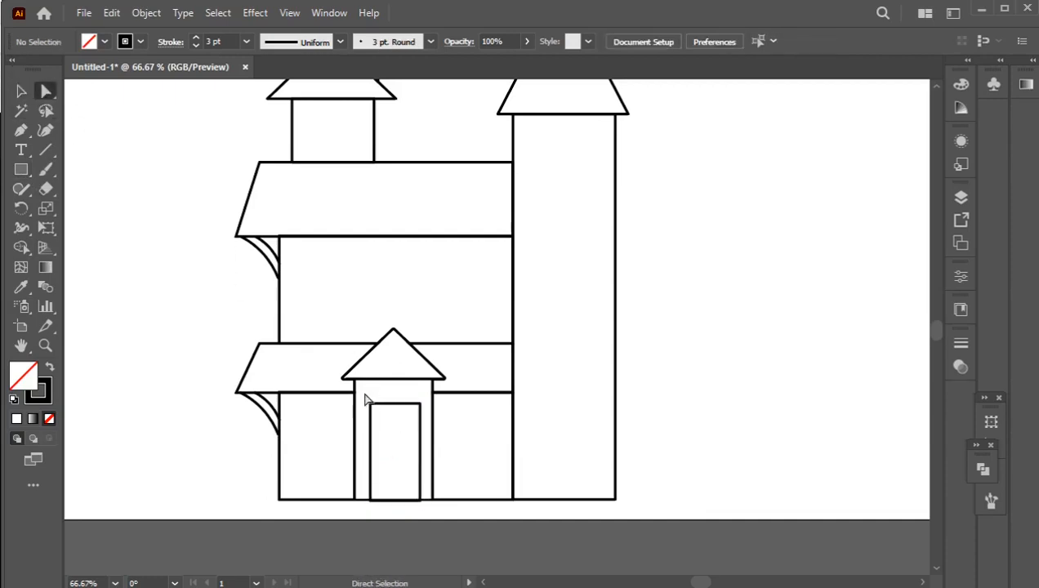
pyautogui.click(420, 429)
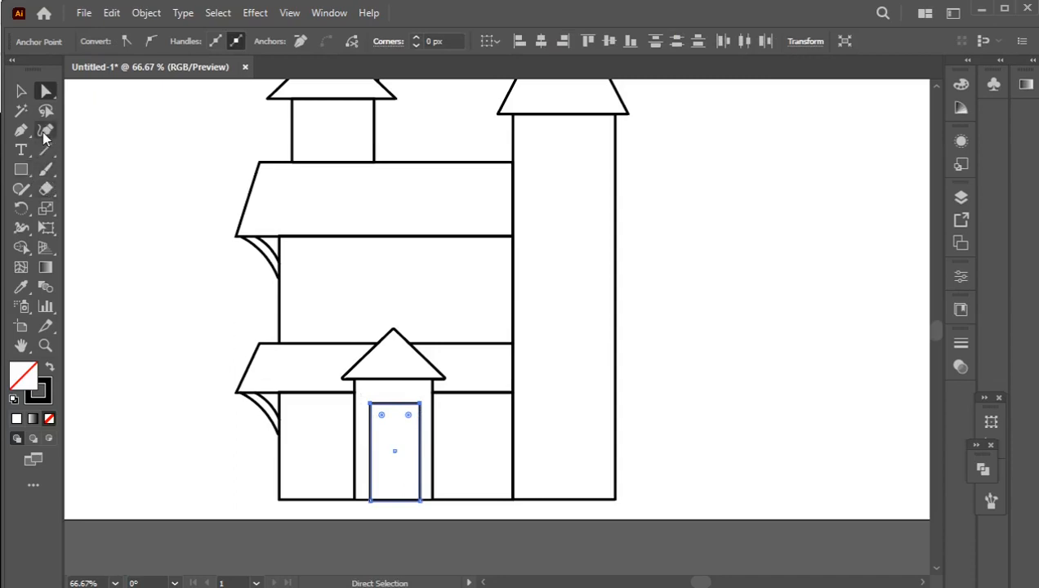
pyautogui.moveTo(408, 415); pyautogui.dragTo(412, 445)
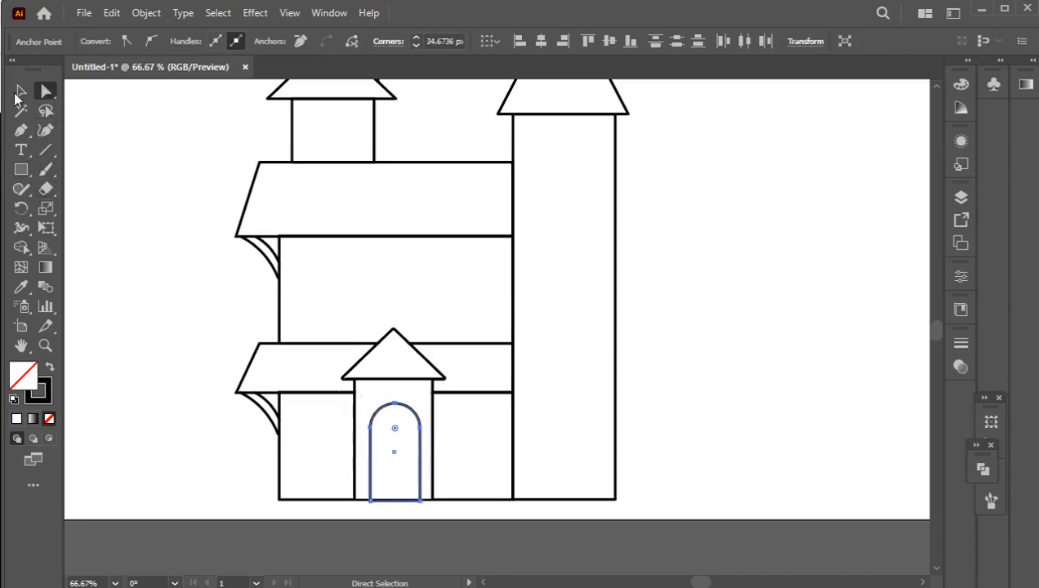
pyautogui.click(17, 93)
# Draw a vertical centre line through the arched door and a horizontal line across the base of its arch.
pyautogui.click(46, 152)
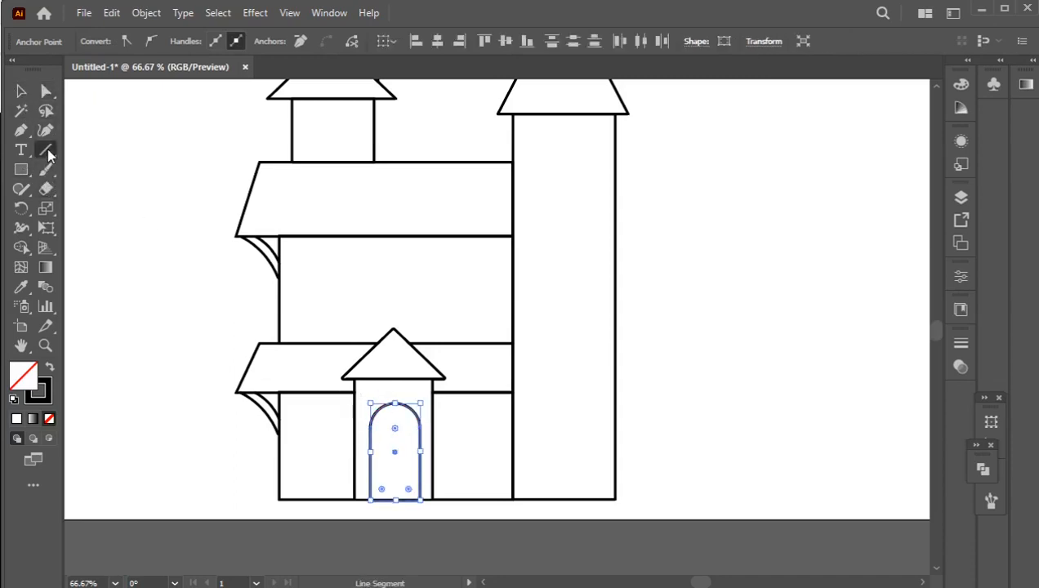
pyautogui.press('v')
pyautogui.hotkey('ctrl', 'shift', 'a')
pyautogui.click(46, 152)
pyautogui.moveTo(395, 441); pyautogui.dragTo(395, 500)
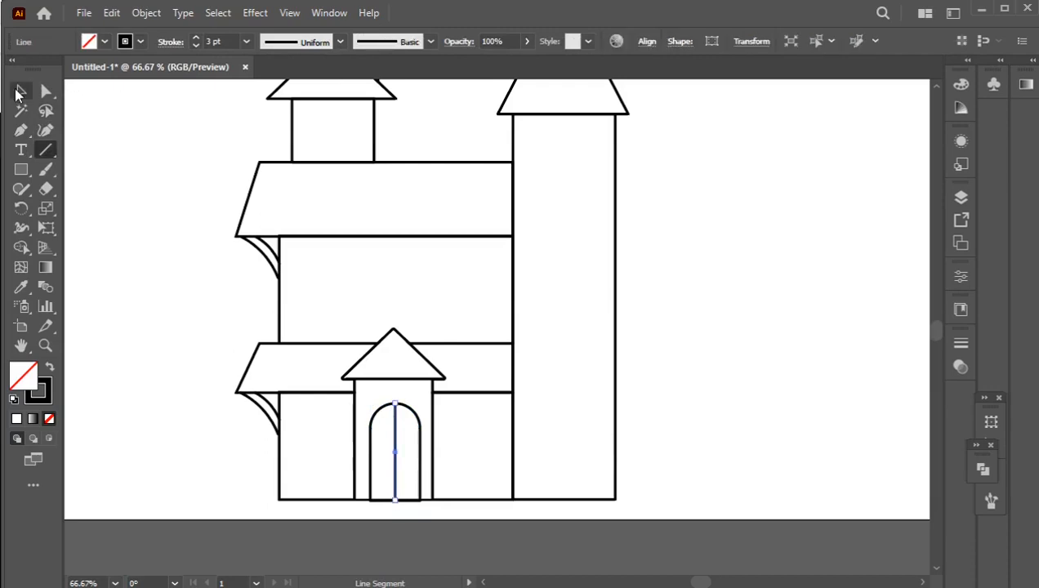
pyautogui.moveTo(369, 427); pyautogui.dragTo(430, 427)
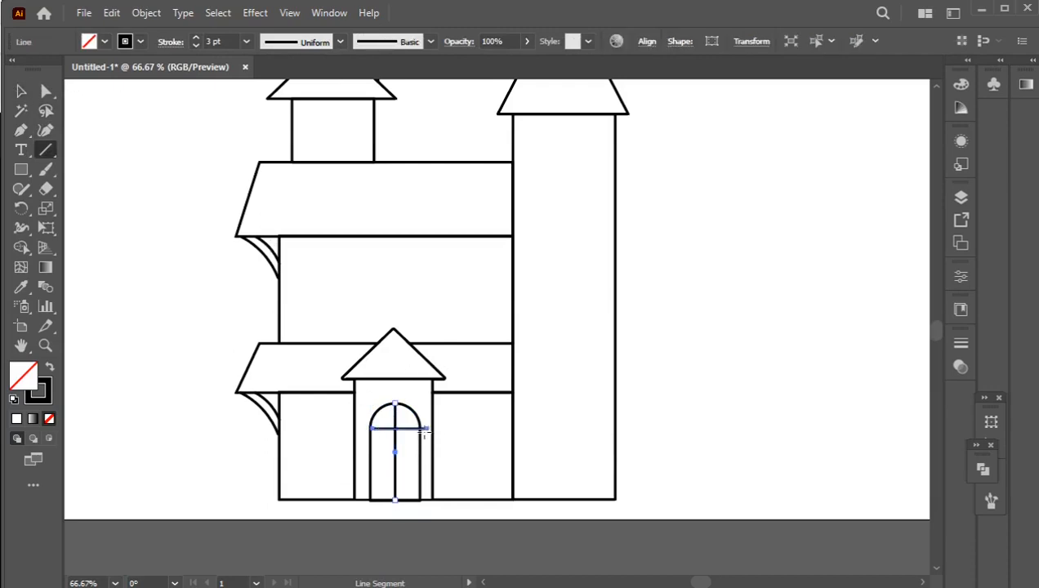
# Group the arched door with its vertical and horizontal dividing lines.
pyautogui.click(22, 91)
pyautogui.moveTo(368, 398); pyautogui.dragTo(412, 441)
pyautogui.rightClick(390, 416)
pyautogui.click(437, 518)
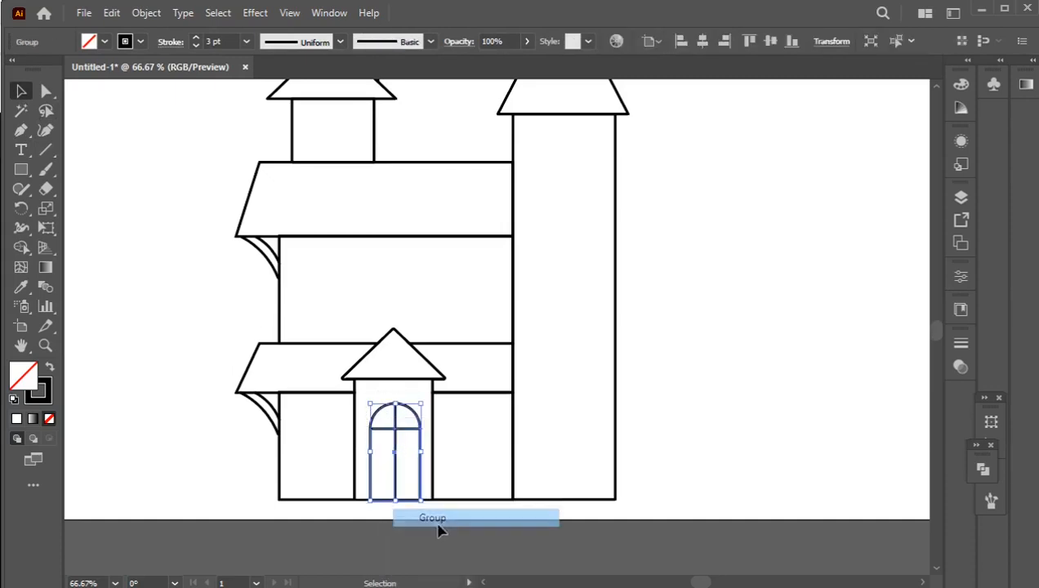
pyautogui.click(489, 417)
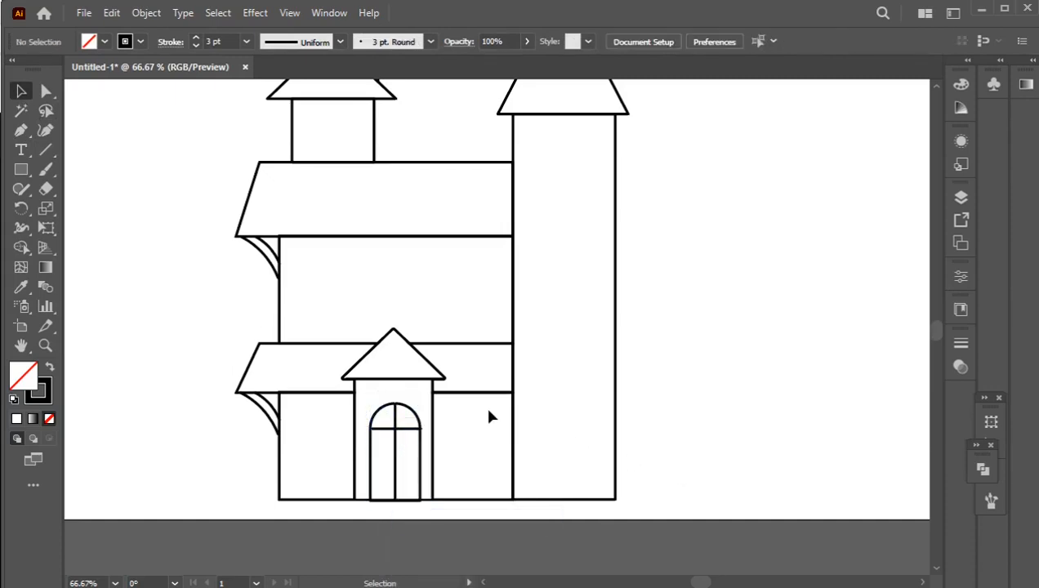
# Draw an upright window rectangle about 56 by 78 px on the lower wall, left of the entrance.
pyautogui.click(421, 438)
pyautogui.click(87, 214)
pyautogui.moveTo(20, 169); pyautogui.dragTo(90, 169)
pyautogui.moveTo(300, 425)
pyautogui.mouseDown()
pyautogui.moveTo(331, 482)
pyautogui.moveTo(343, 482)
pyautogui.mouseUp()
# Split the window rectangle into a grid of two rows and two columns with touching panes.
pyautogui.click(146, 13)
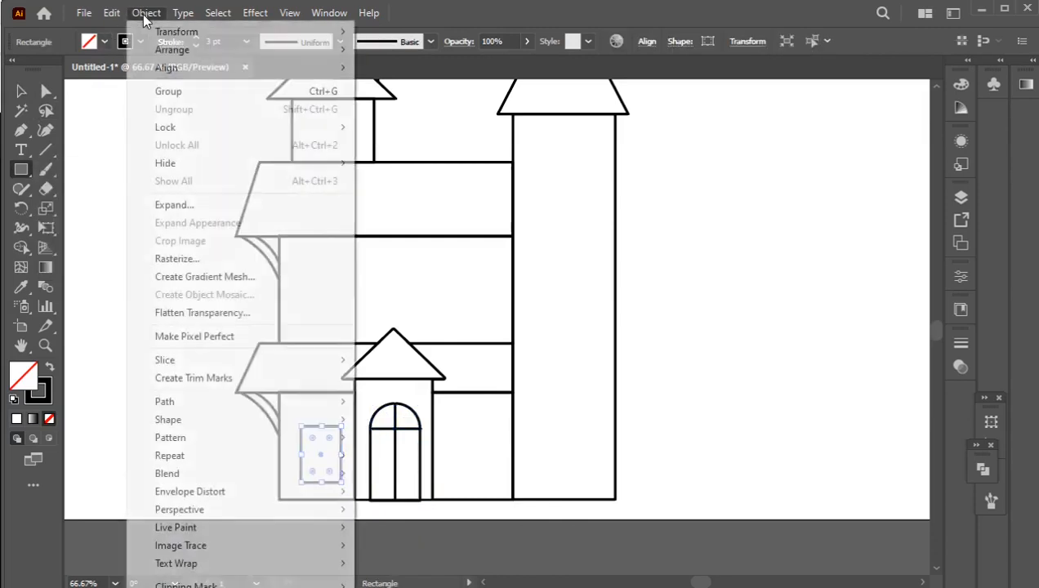
pyautogui.moveTo(213, 401)
pyautogui.click(408, 580)
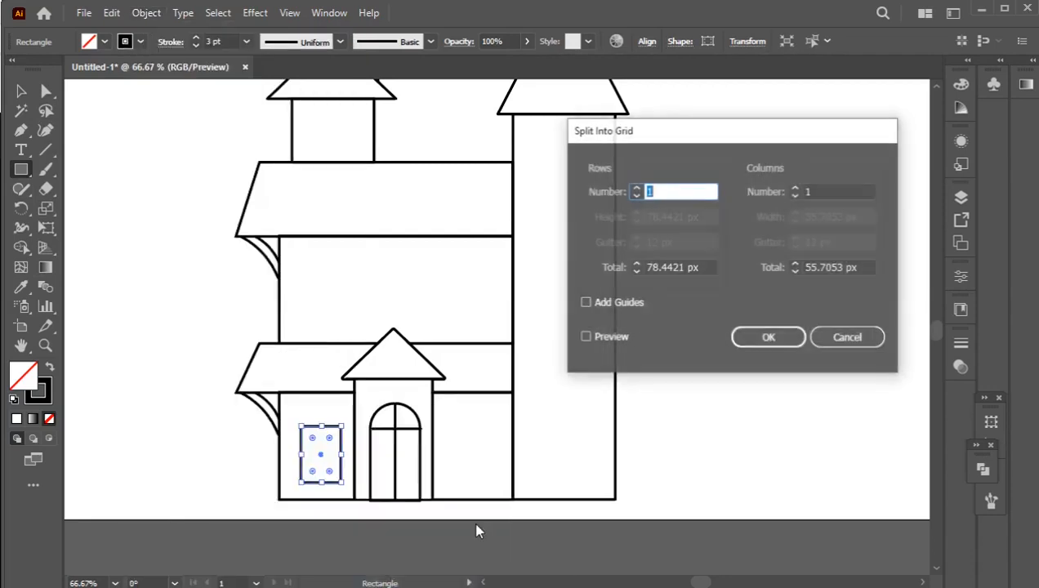
pyautogui.click(585, 336)
pyautogui.click(635, 188)
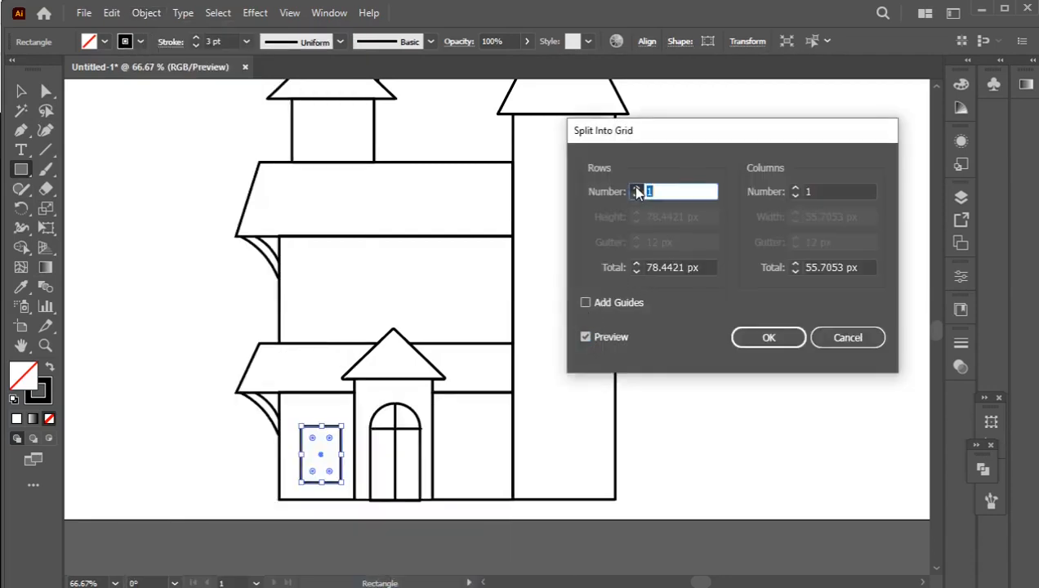
pyautogui.click(795, 187)
pyautogui.click(792, 339)
# Group the four window panes into a single window.
pyautogui.press('v')
pyautogui.rightClick(339, 470)
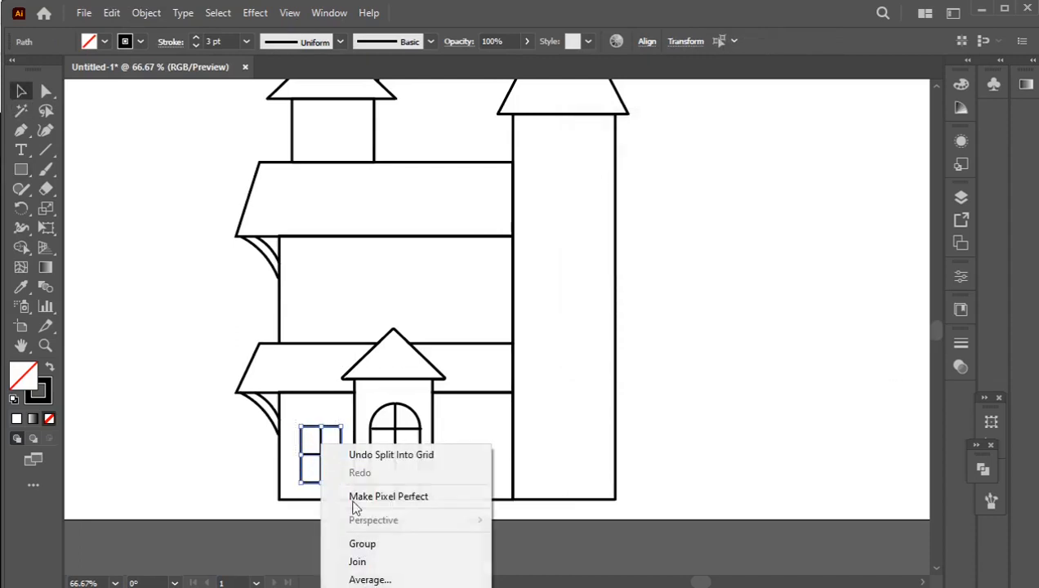
pyautogui.click(378, 545)
pyautogui.click(316, 466)
# Copy the four-pane window to the lower wall right of the entrance and to both sides of the upper storey.
pyautogui.moveTo(322, 462); pyautogui.dragTo(482, 294)
pyautogui.click(668, 430)
pyautogui.moveTo(454, 306); pyautogui.dragTo(322, 290)
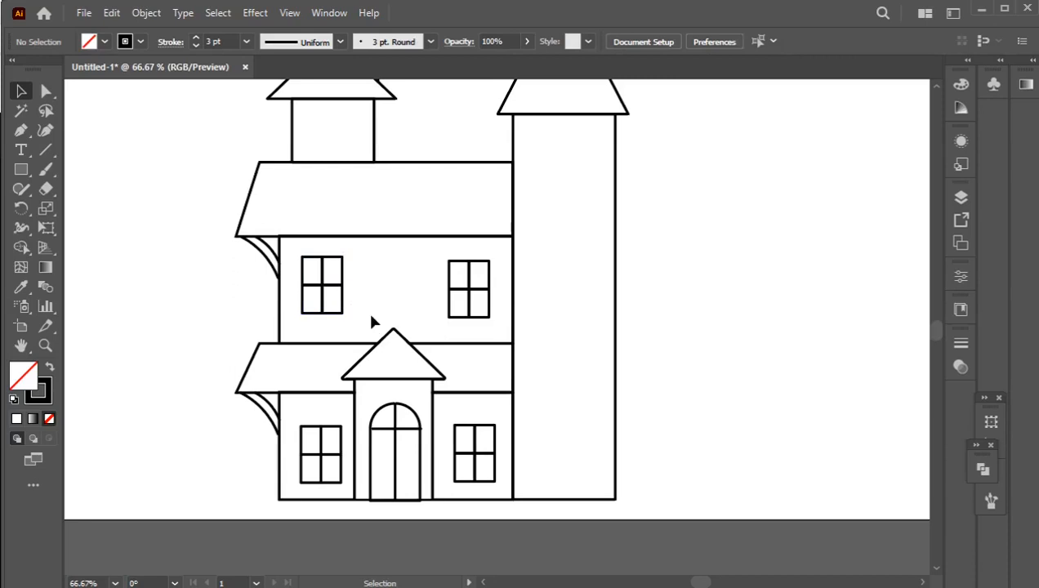
# Draw a circle on the upper roof directly above the entrance gable.
pyautogui.moveTo(20, 169); pyautogui.dragTo(101, 208)
pyautogui.moveTo(396, 201); pyautogui.dragTo(408, 223)
pyautogui.click(21, 90)
pyautogui.click(445, 211)
# Draw a vertical and a horizontal line crossing at the centre of the roof circle.
pyautogui.click(45, 149)
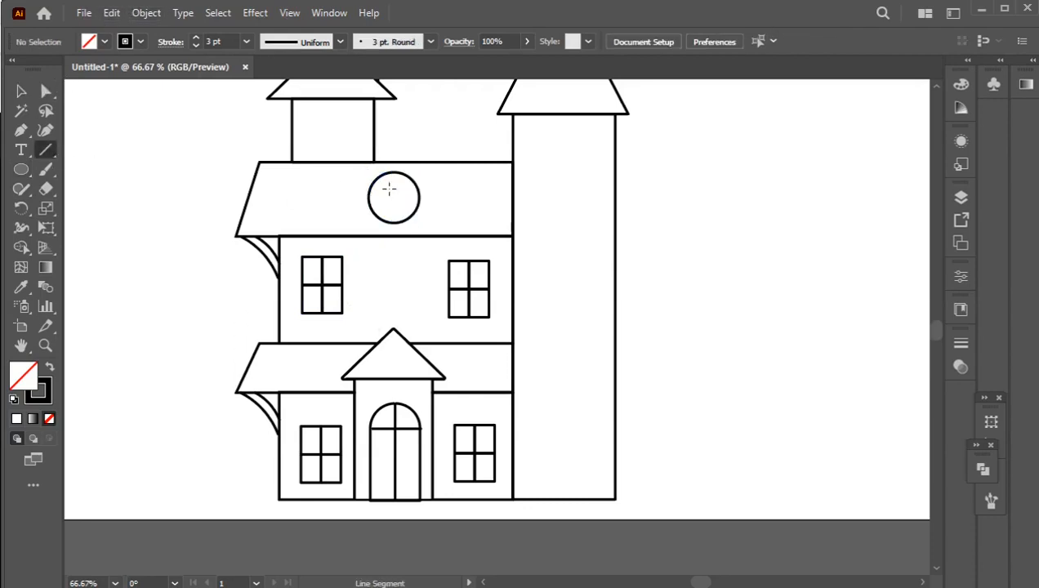
pyautogui.moveTo(394, 170)
pyautogui.mouseDown()
pyautogui.moveTo(395, 221)
pyautogui.moveTo(400, 197)
pyautogui.moveTo(422, 198)
pyautogui.mouseUp()
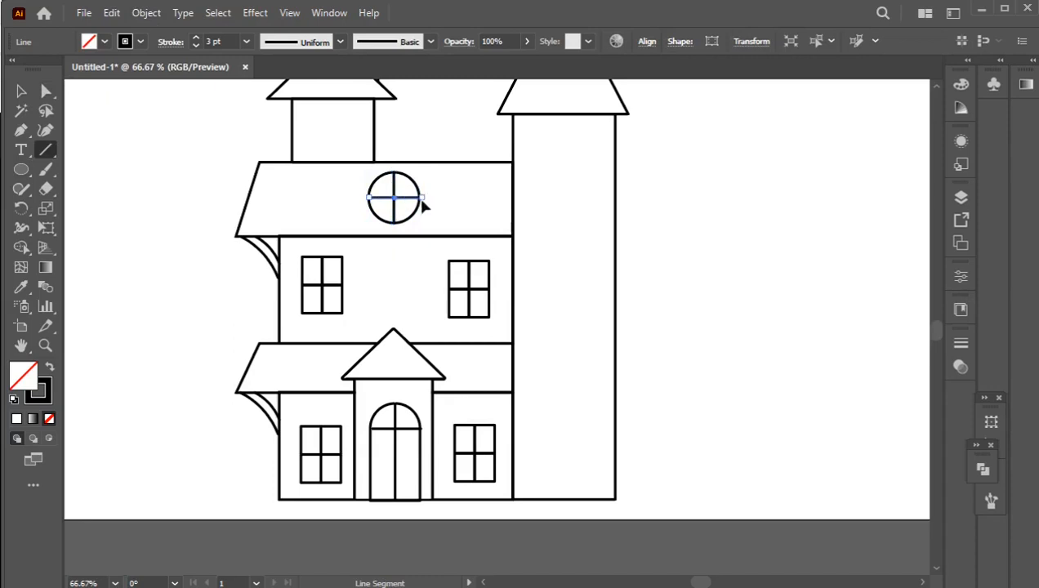
pyautogui.press('v')
pyautogui.click(445, 223)
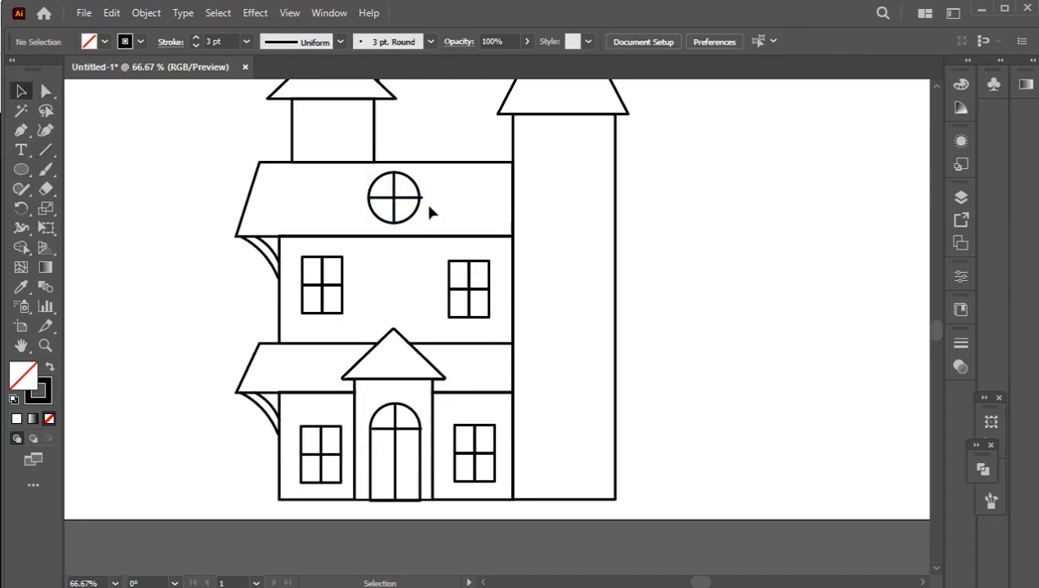
# Shorten the horizontal crossbar so its right end meets the circle's edge.
pyautogui.scroll(2, 431, 211)
pyautogui.click(45, 91)
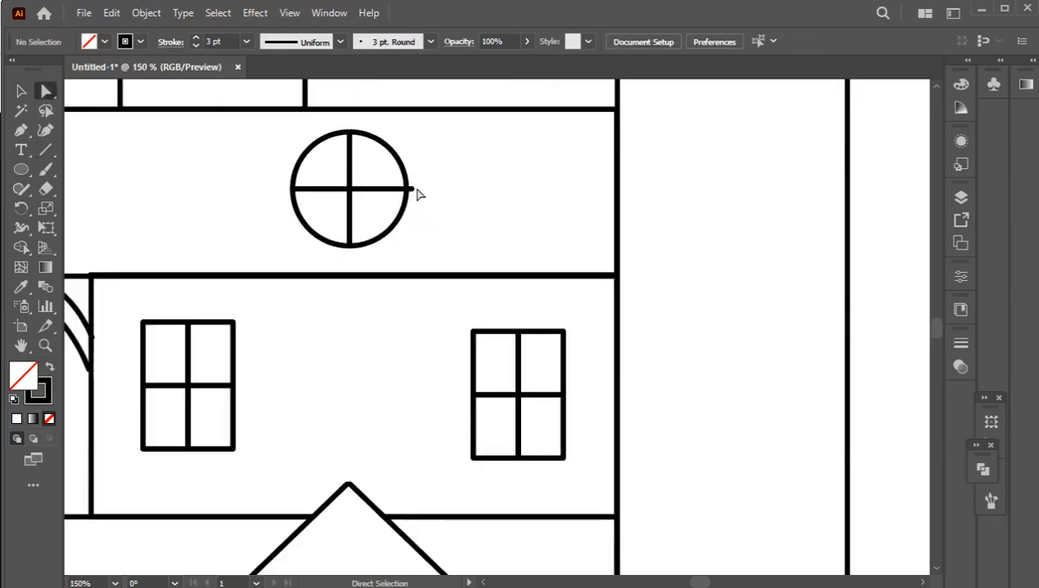
pyautogui.click(406, 192)
pyautogui.click(376, 224)
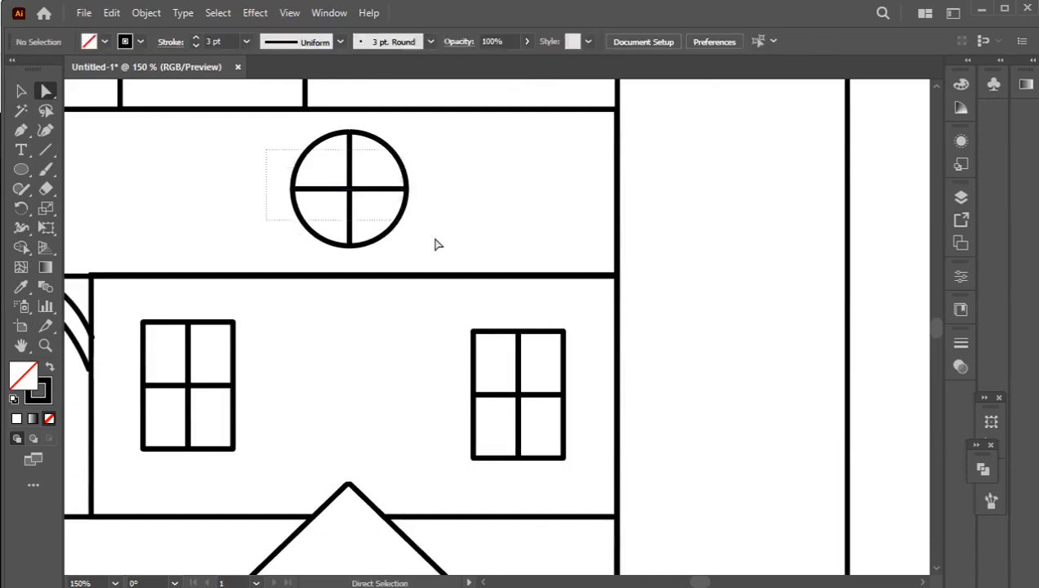
# Group the circle and its two cross lines into a round window.
pyautogui.moveTo(365, 210); pyautogui.dragTo(383, 236)
pyautogui.rightClick(382, 211)
pyautogui.click(422, 305)
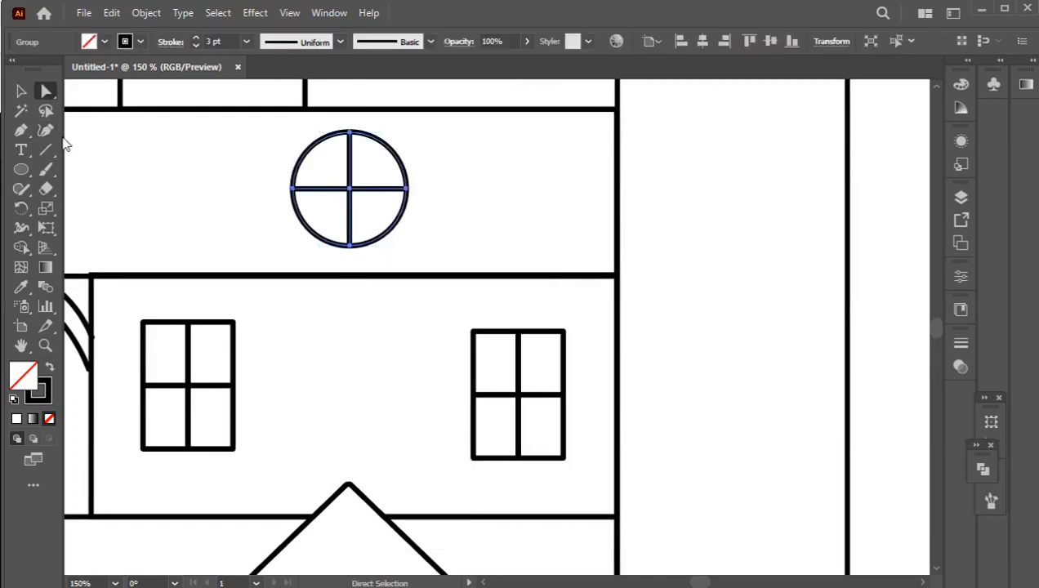
pyautogui.click(22, 91)
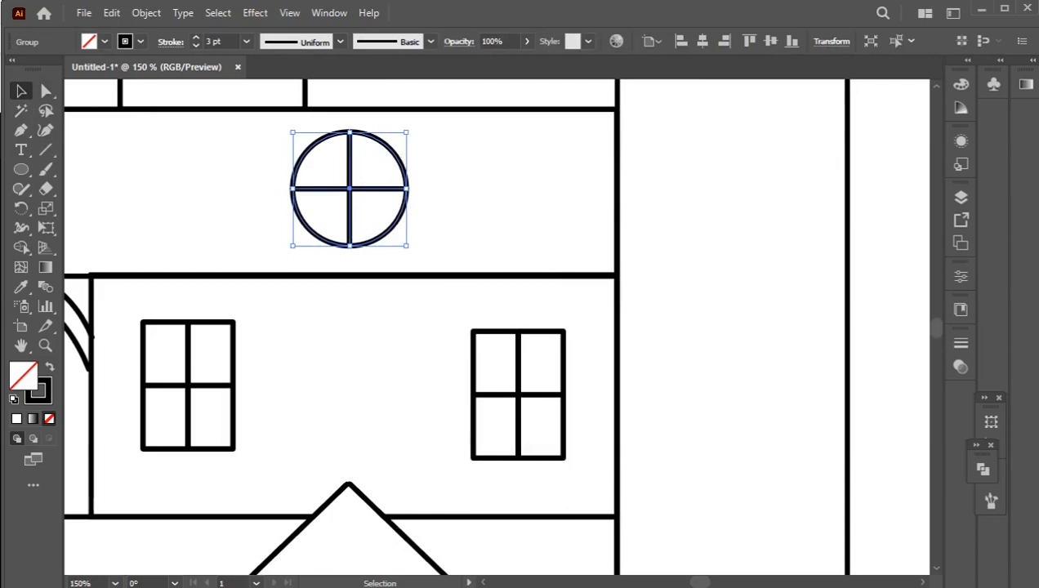
pyautogui.click(478, 214)
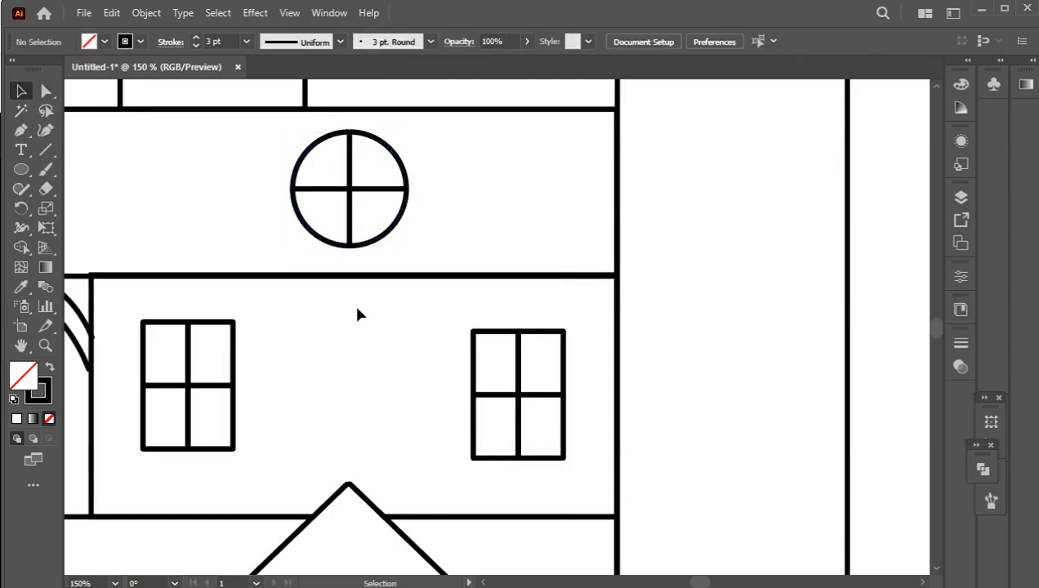
# Move the round window slightly down to centre it vertically in the upper roof.
pyautogui.scroll(-3, 353, 304)
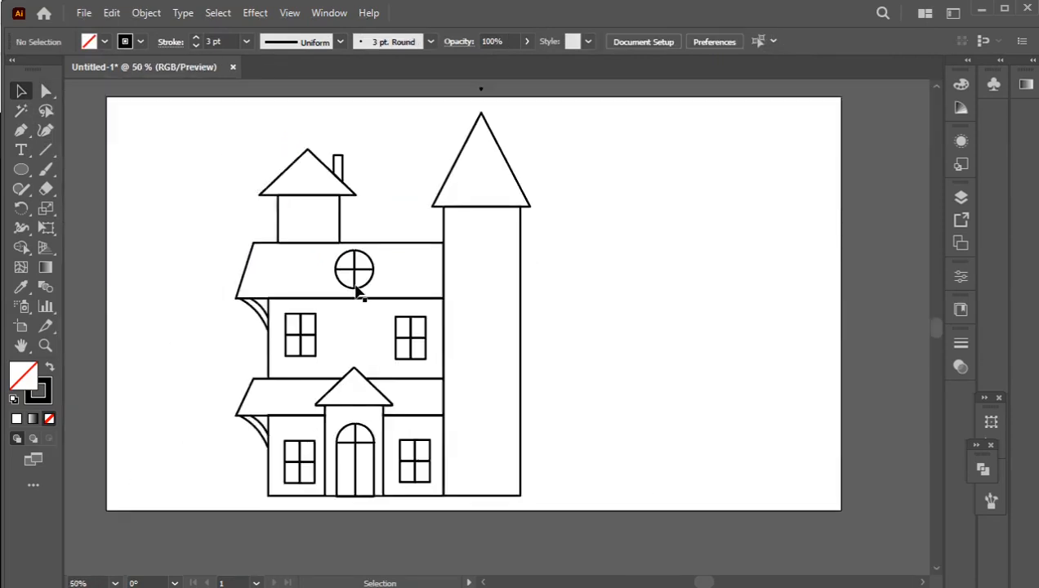
pyautogui.scroll(2, 356, 296)
pyautogui.click(353, 291)
pyautogui.click(381, 311)
pyautogui.moveTo(369, 290); pyautogui.dragTo(367, 297)
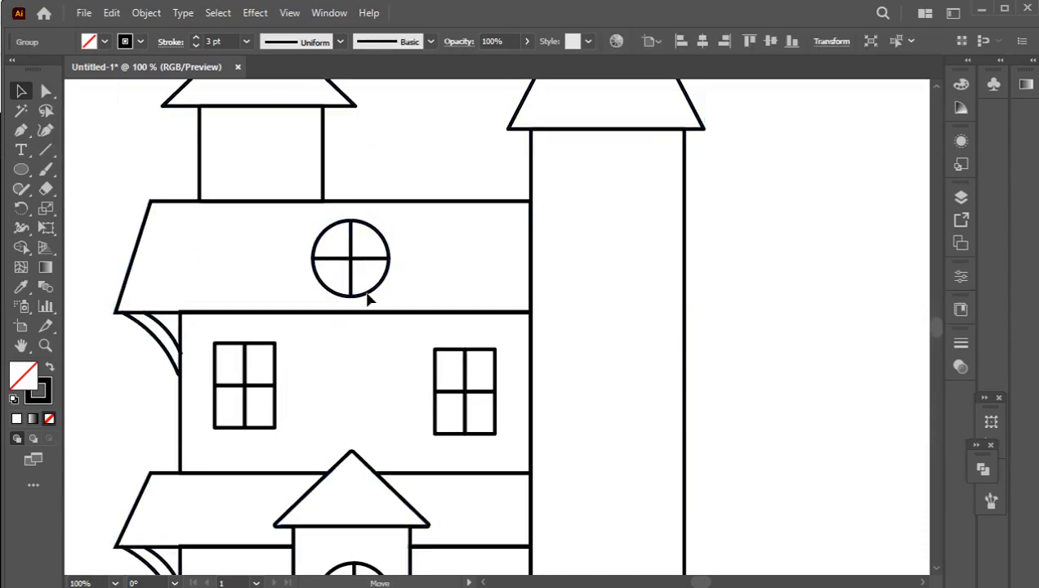
# Draw a nearly square rectangle about 44 by 42 px and centre it on the wall below the small turret roof.
pyautogui.scroll(-2, 330, 284)
pyautogui.click(267, 301)
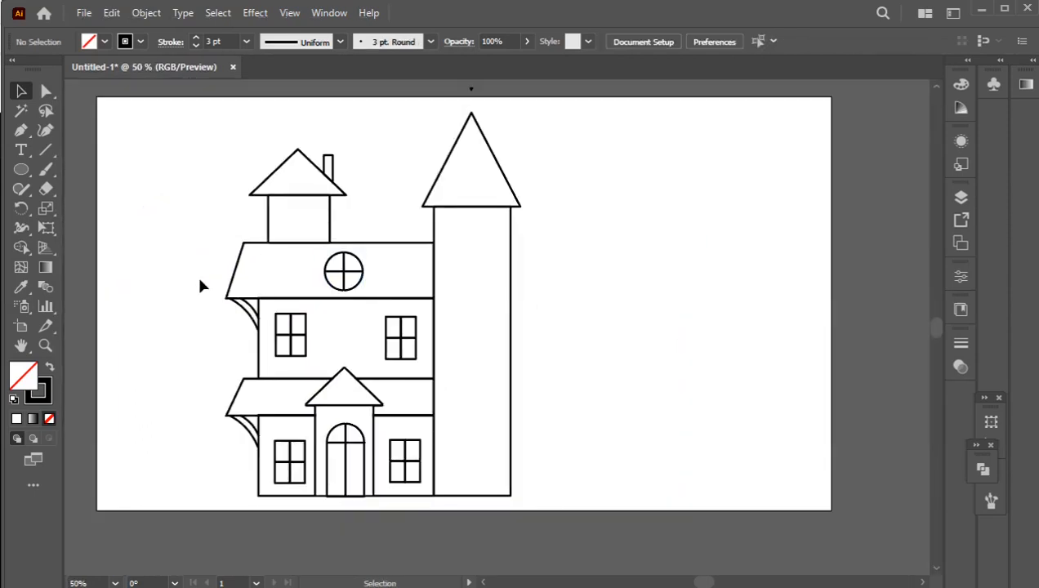
pyautogui.moveTo(22, 169); pyautogui.dragTo(78, 167)
pyautogui.moveTo(292, 214); pyautogui.dragTo(317, 239)
pyautogui.click(21, 91)
pyautogui.click(92, 132)
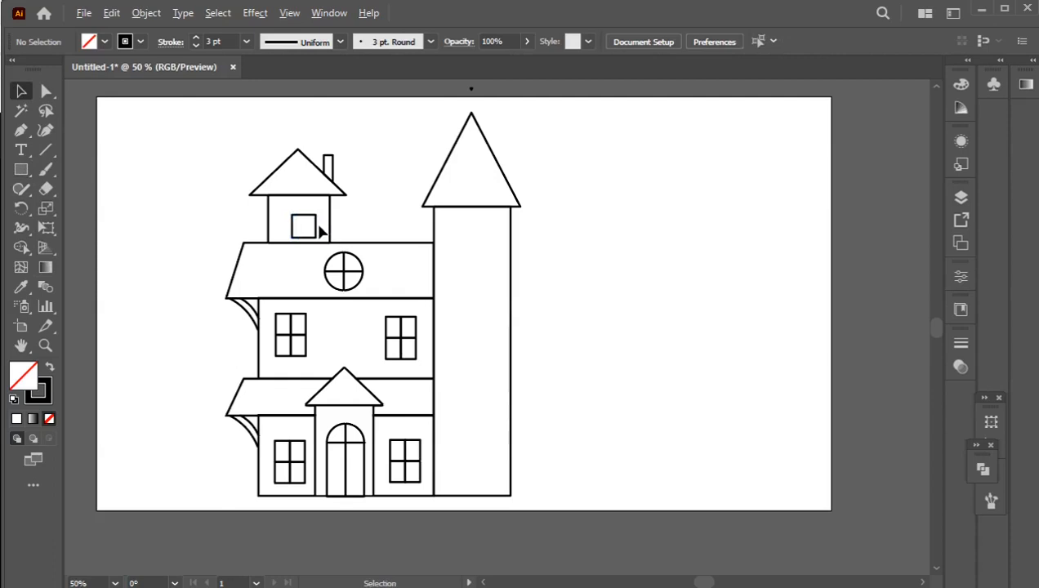
pyautogui.scroll(2, 318, 231)
pyautogui.moveTo(308, 210); pyautogui.dragTo(295, 196)
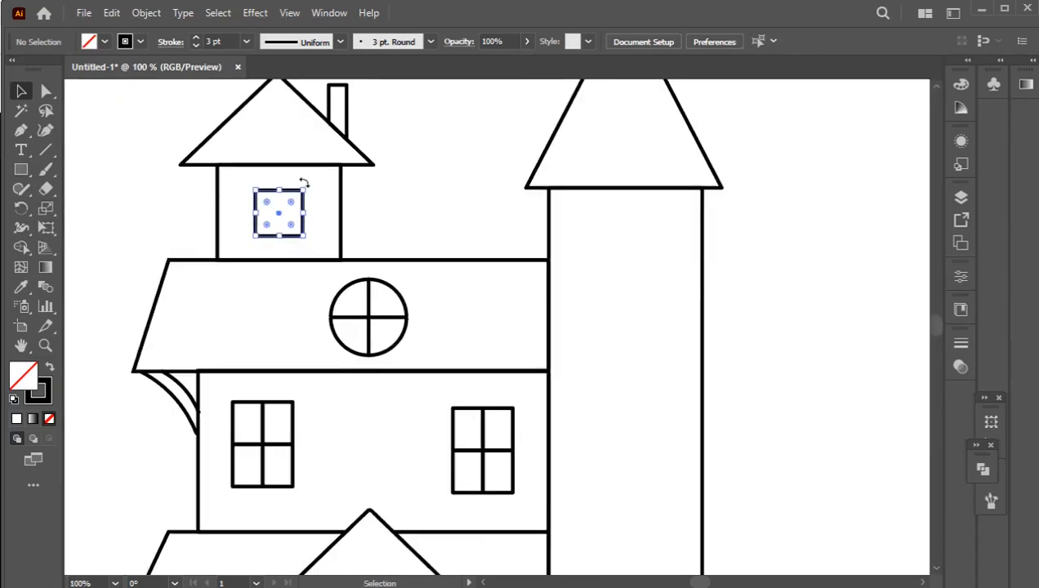
# Split the turret rectangle into a grid of 2 rows and 2 columns with no gutter.
pyautogui.click(146, 13)
pyautogui.moveTo(179, 399)
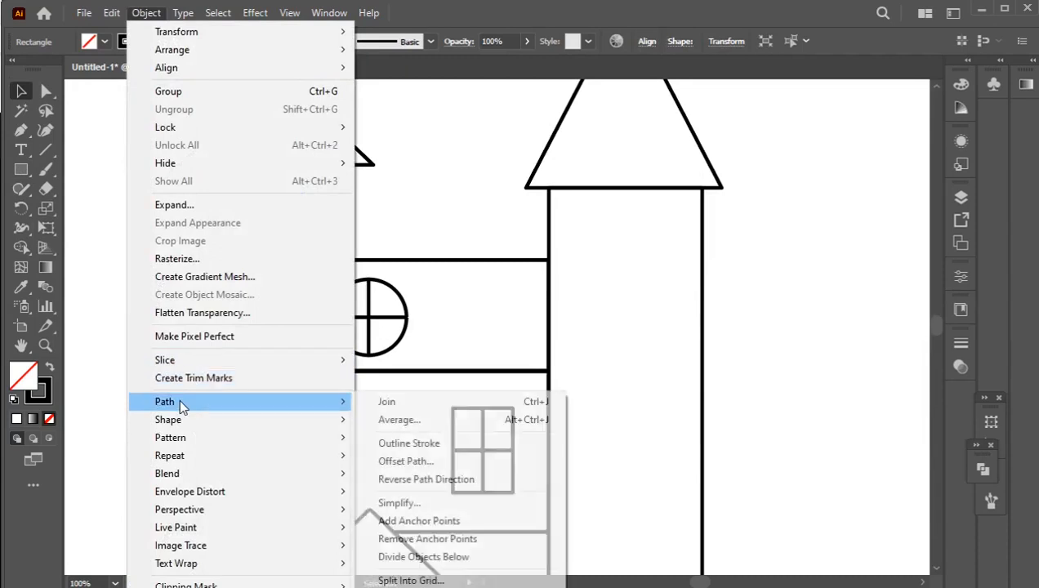
pyautogui.click(457, 580)
pyautogui.click(584, 336)
pyautogui.click(635, 186)
pyautogui.click(794, 189)
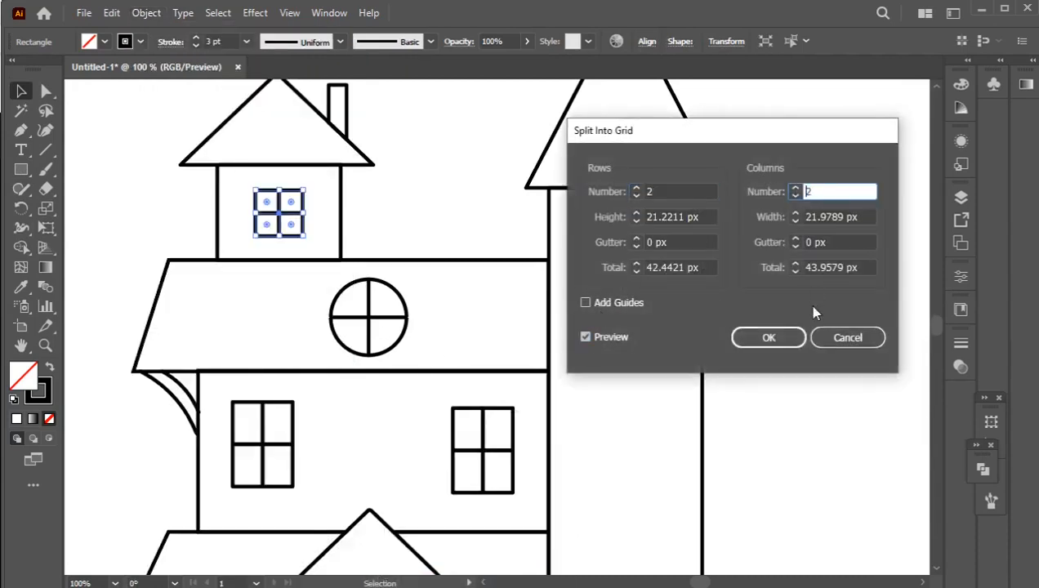
pyautogui.click(782, 339)
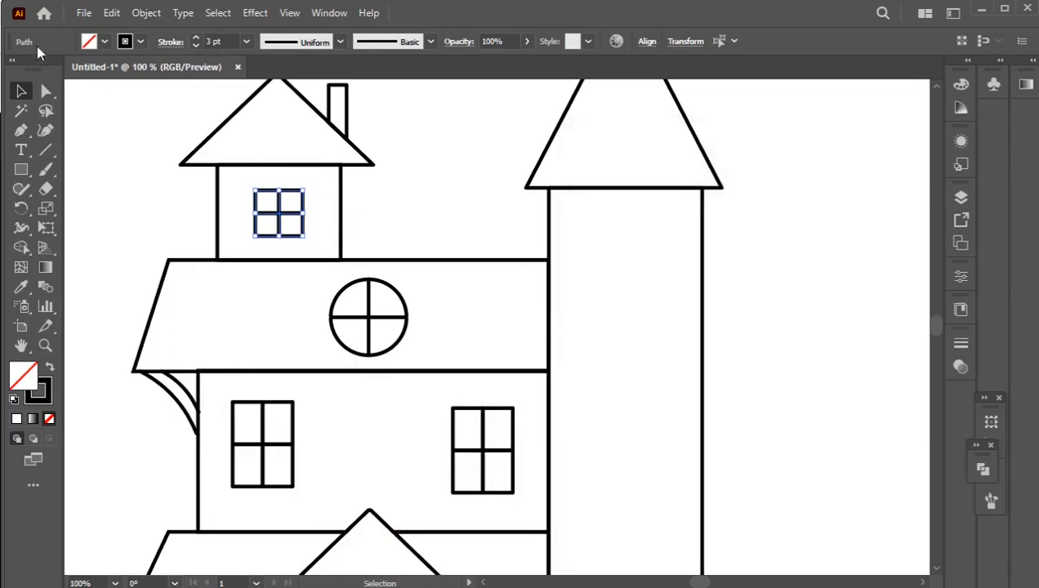
# Group the four turret window panes into one window.
pyautogui.click(229, 194)
pyautogui.click(305, 223)
pyautogui.rightClick(303, 220)
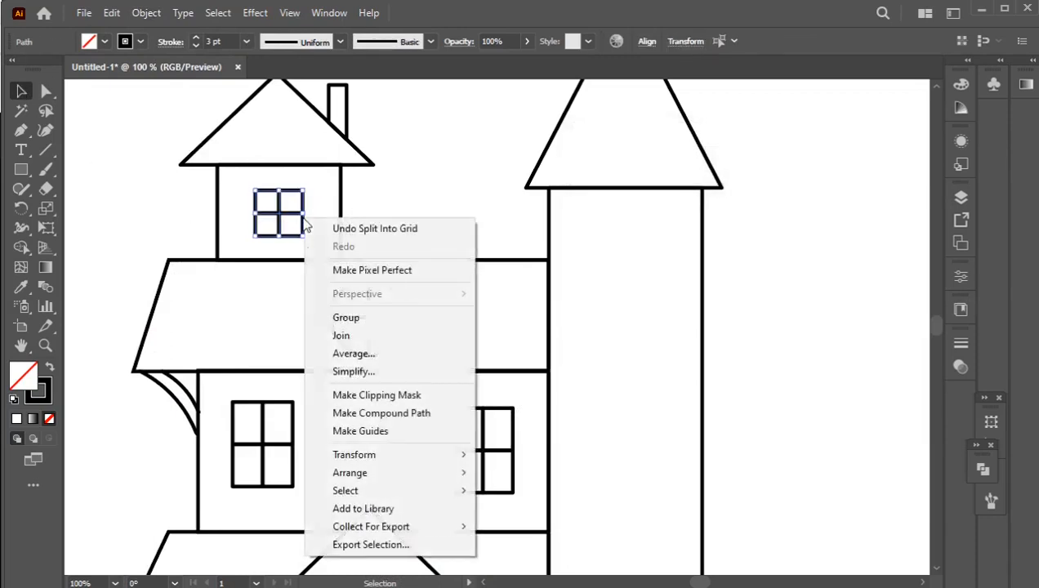
pyautogui.click(346, 317)
pyautogui.click(572, 323)
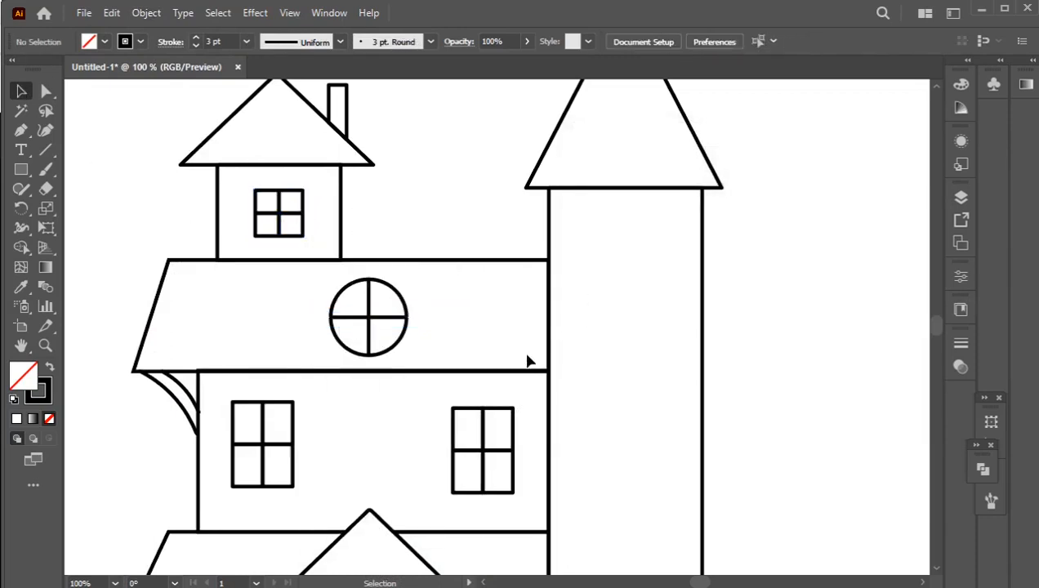
# Try a line across the tower level with the upper roof's lower edge, and delete it.
pyautogui.hotkey('ctrl', '-')
pyautogui.hotkey('ctrl', '-')
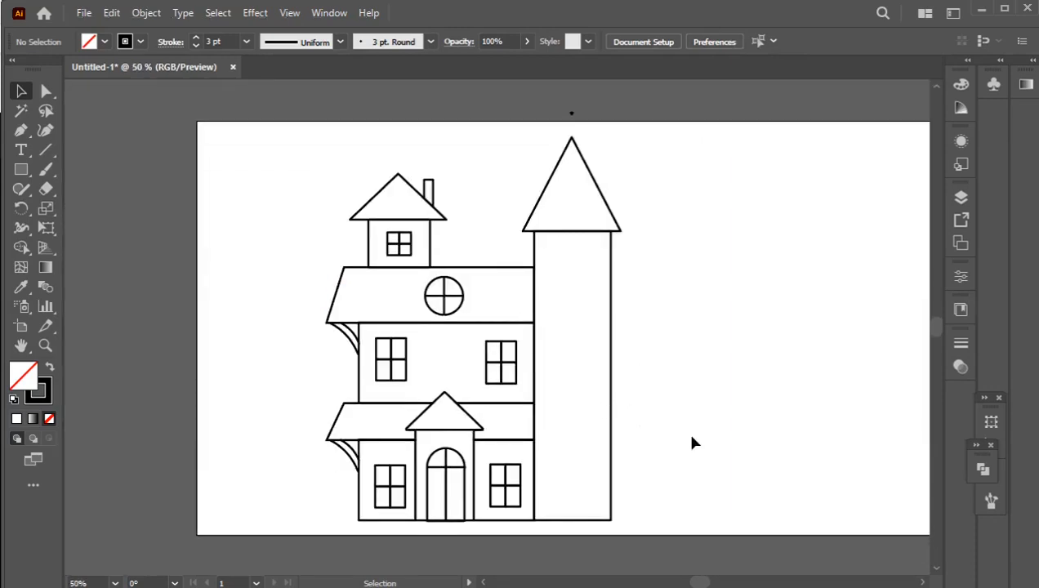
pyautogui.press('space')
pyautogui.moveTo(689, 436); pyautogui.dragTo(653, 452)
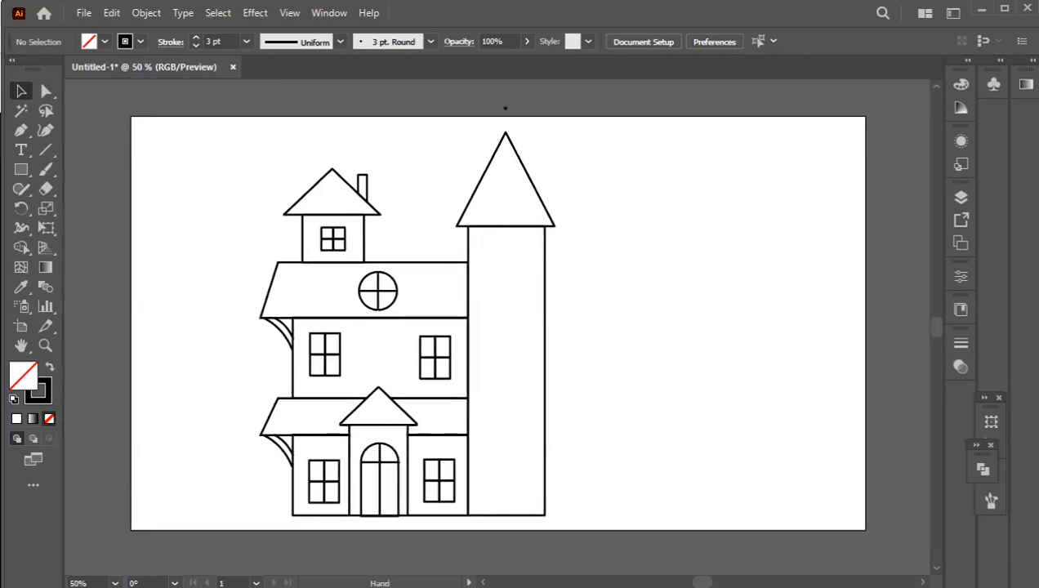
pyautogui.click(46, 149)
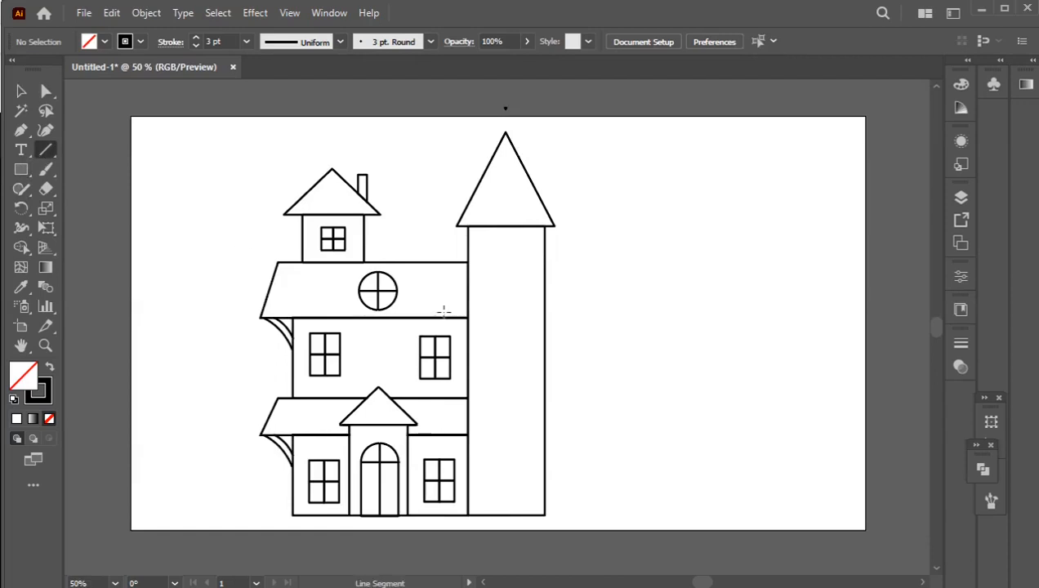
pyautogui.moveTo(463, 316); pyautogui.dragTo(545, 318)
pyautogui.press('v')
pyautogui.click(683, 377)
pyautogui.scroll(1, 507, 330)
pyautogui.press('super')
pyautogui.click(652, 374)
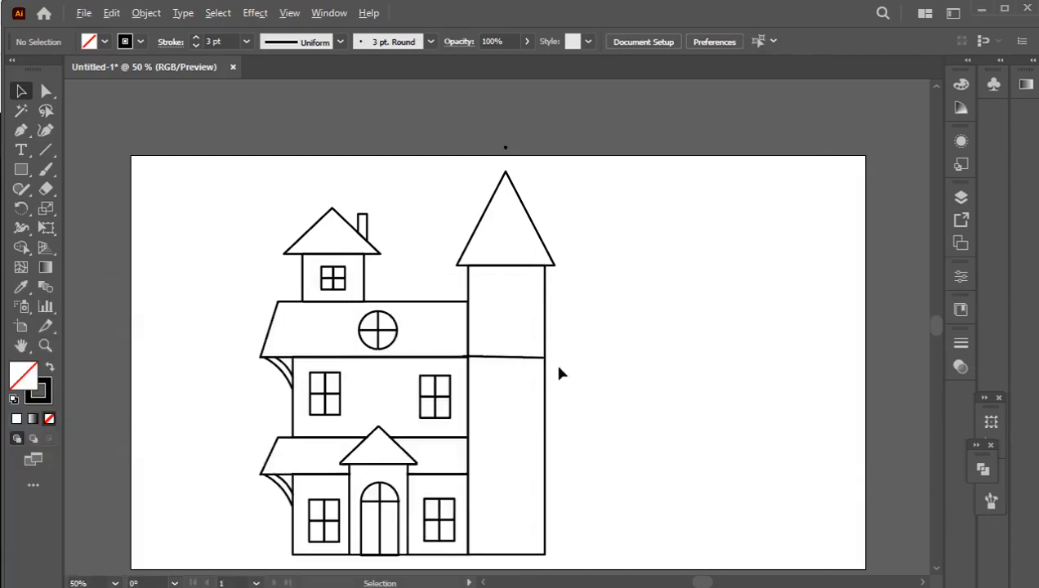
pyautogui.scroll(1, 520, 362)
pyautogui.scroll(3, 520, 370)
pyautogui.click(517, 348)
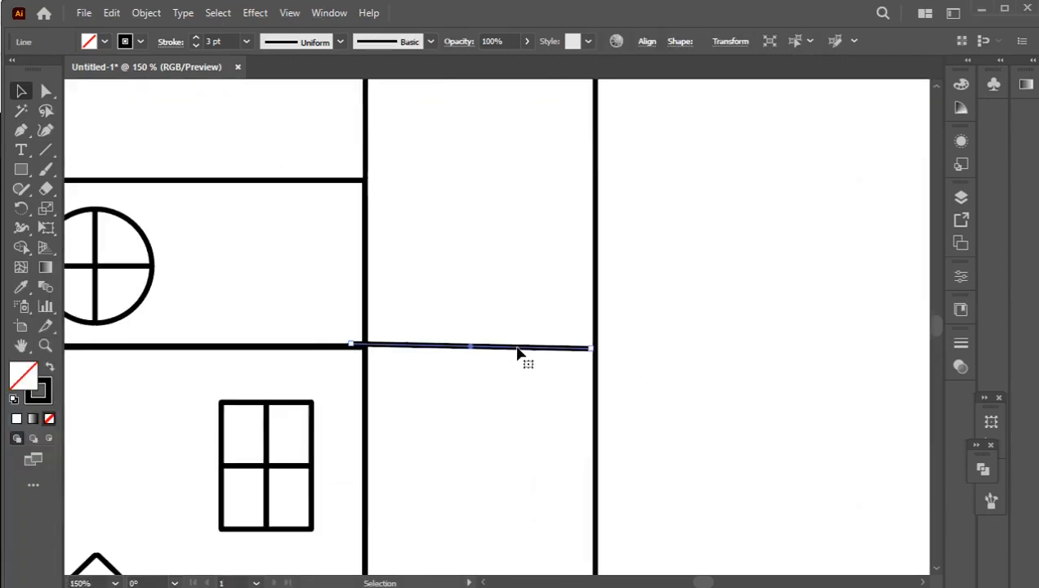
pyautogui.press('Delete')
# Draw a horizontal line across the full tower width and move it level with the upper roof's lower edge.
pyautogui.press('\\')
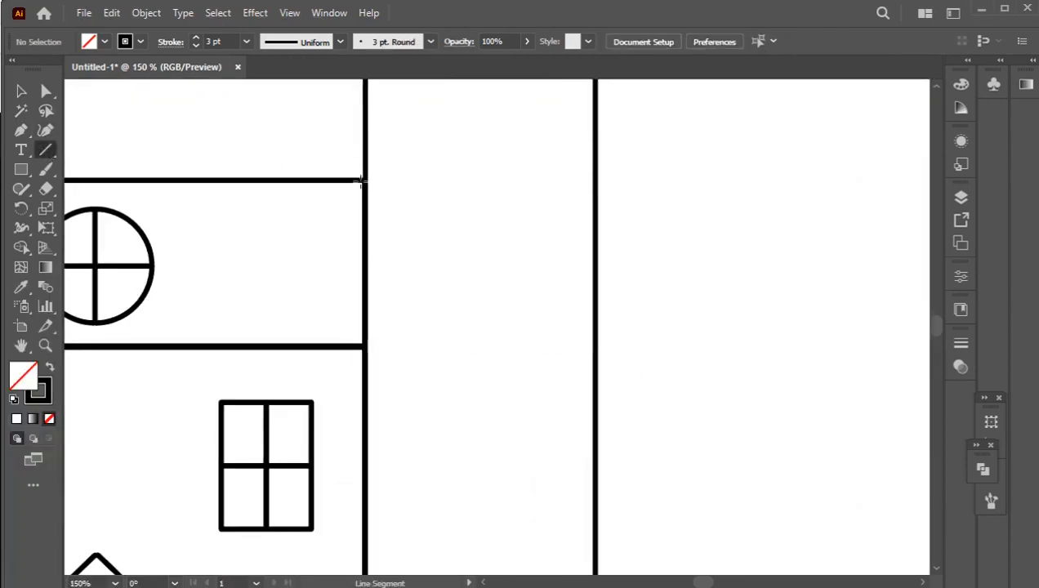
pyautogui.moveTo(364, 180); pyautogui.dragTo(593, 188)
pyautogui.click(20, 92)
pyautogui.click(275, 174)
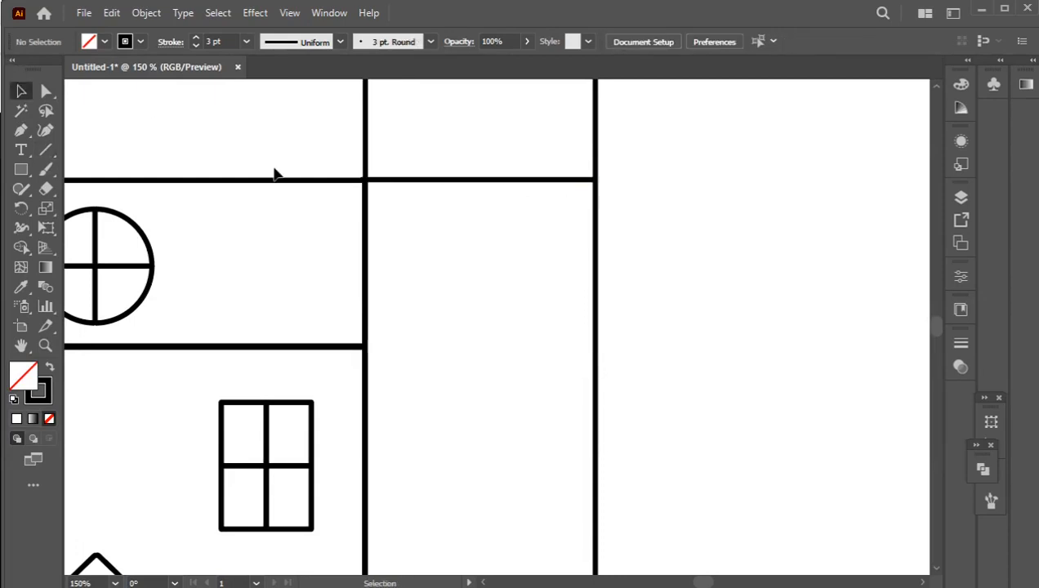
pyautogui.scroll(-2, 311, 222)
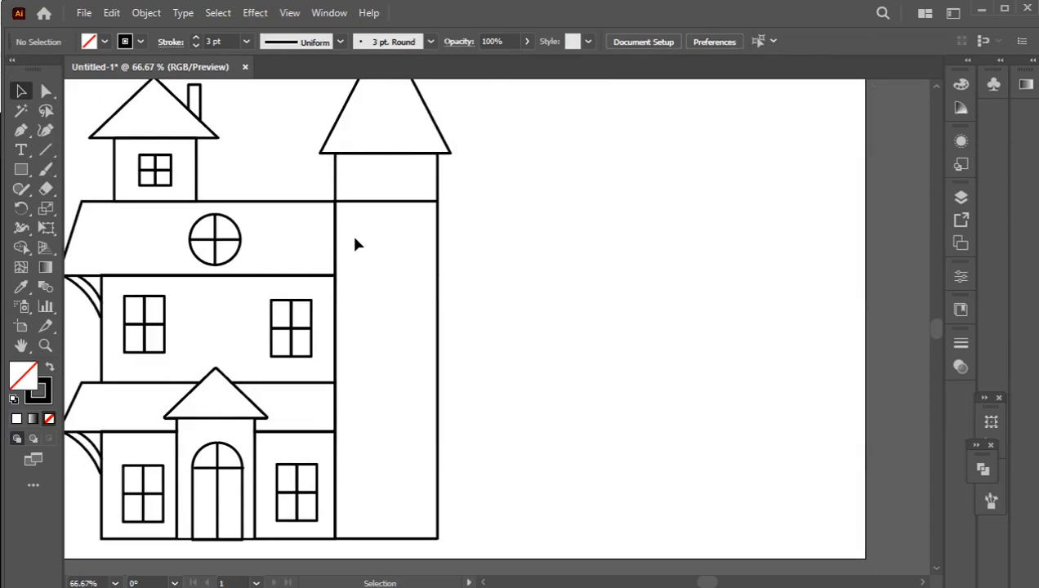
pyautogui.moveTo(371, 202); pyautogui.dragTo(373, 281)
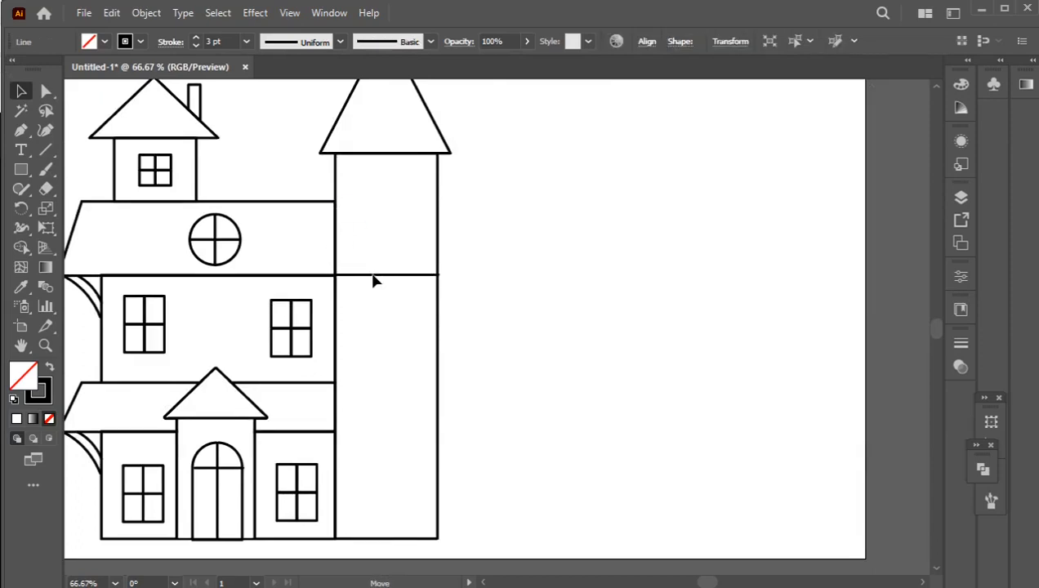
pyautogui.click(544, 294)
# Draw an upright rectangle in the tower's upper section, standing on the dividing line.
pyautogui.moveTo(378, 378); pyautogui.dragTo(412, 371)
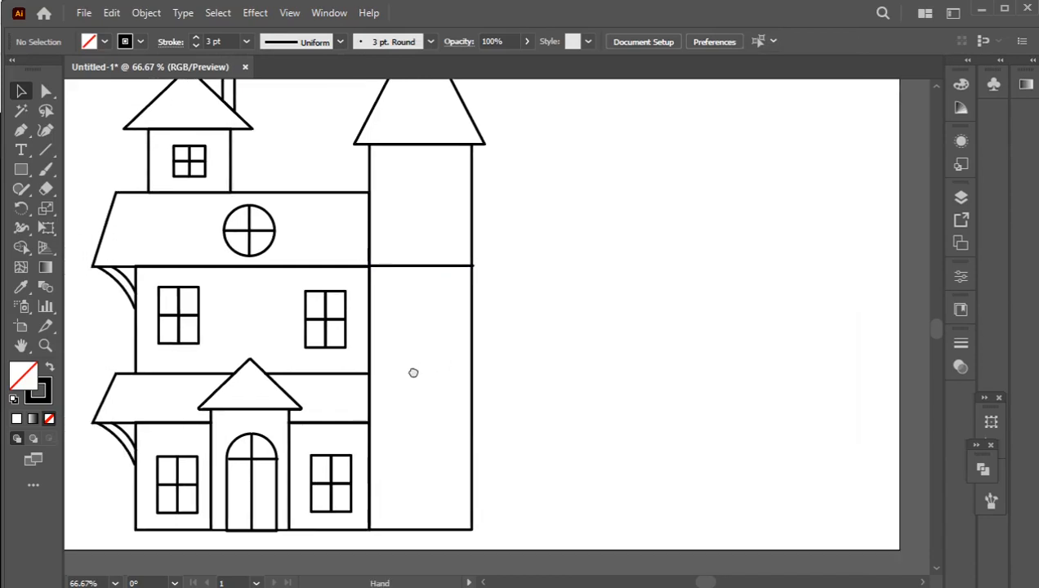
pyautogui.click(21, 169)
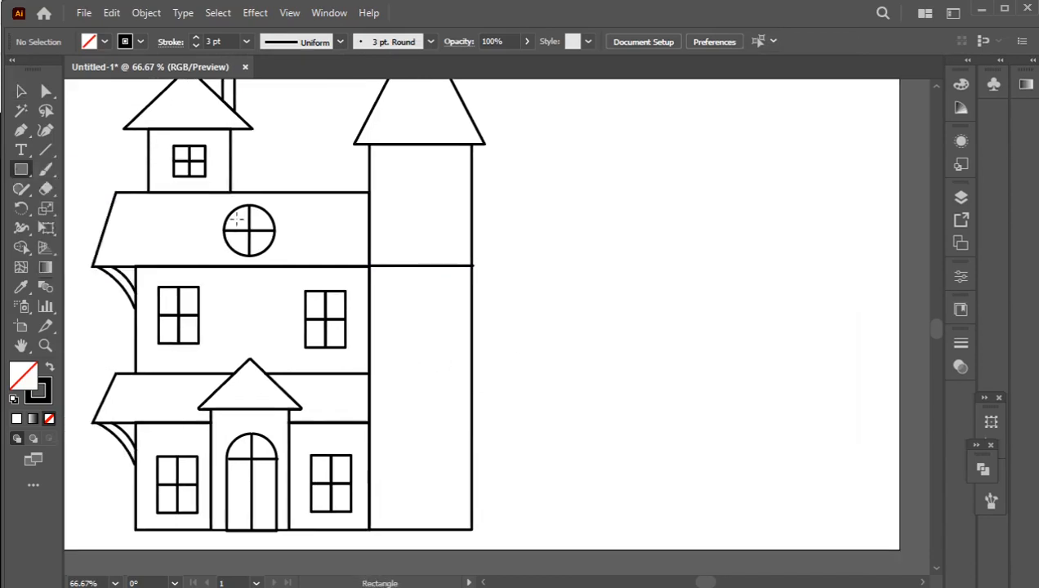
pyautogui.moveTo(394, 191); pyautogui.dragTo(443, 264)
pyautogui.click(21, 91)
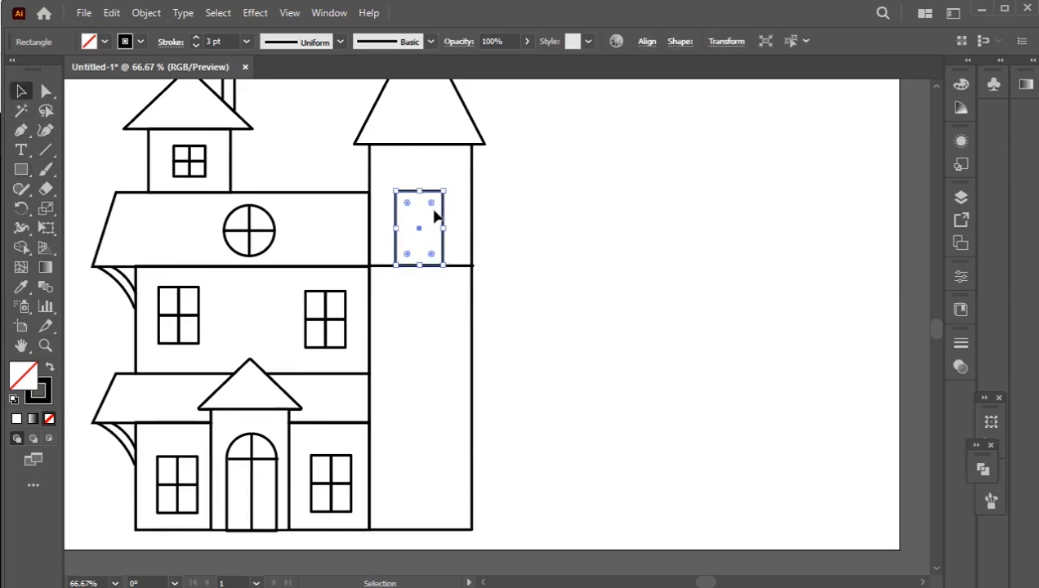
pyautogui.click(499, 218)
# Round the tower rectangle's two upper corners fully to form an arched window.
pyautogui.click(45, 91)
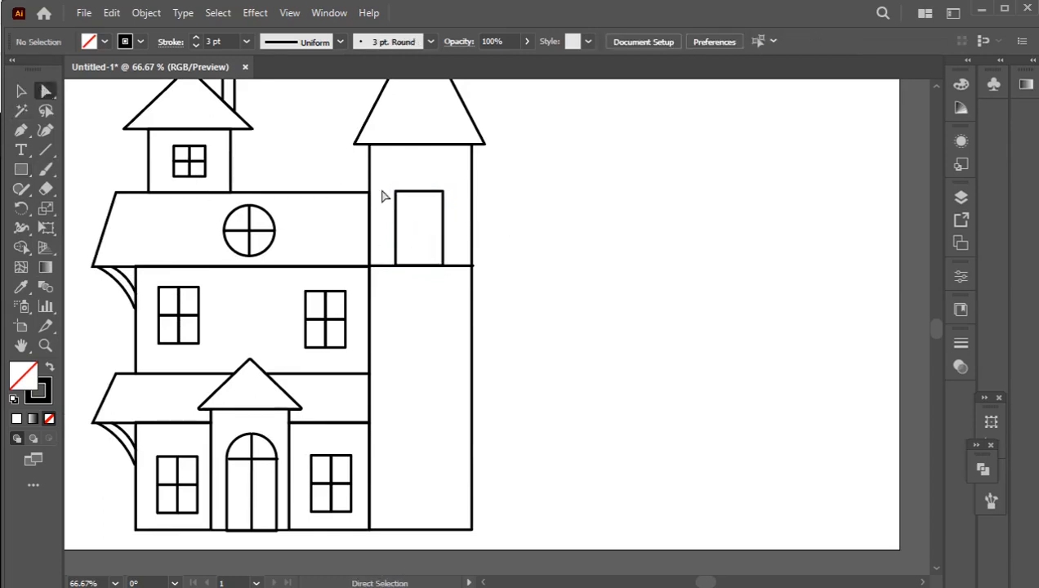
pyautogui.click(444, 216)
pyautogui.moveTo(407, 202); pyautogui.dragTo(416, 244)
pyautogui.click(20, 93)
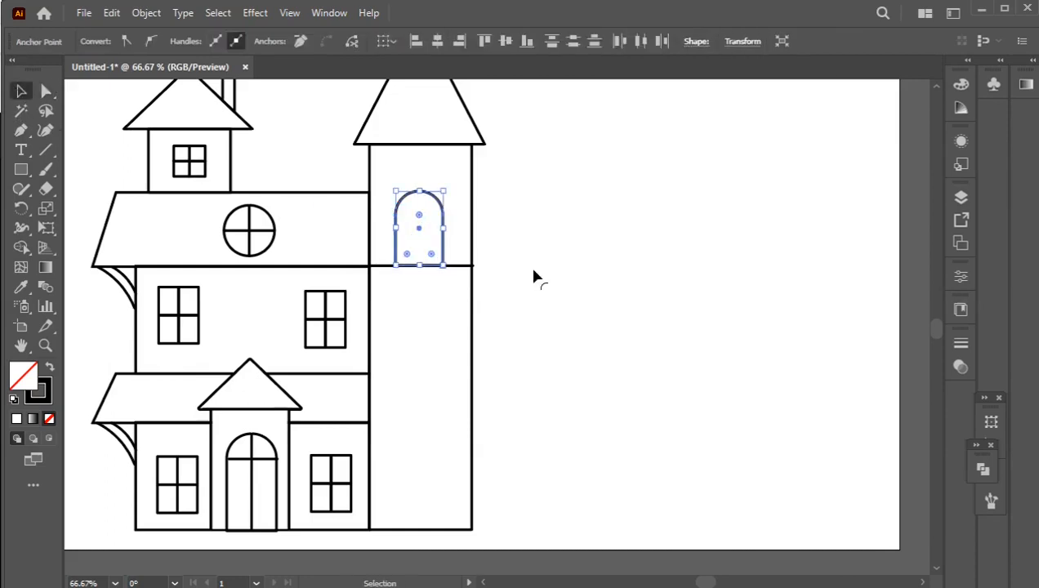
pyautogui.click(531, 268)
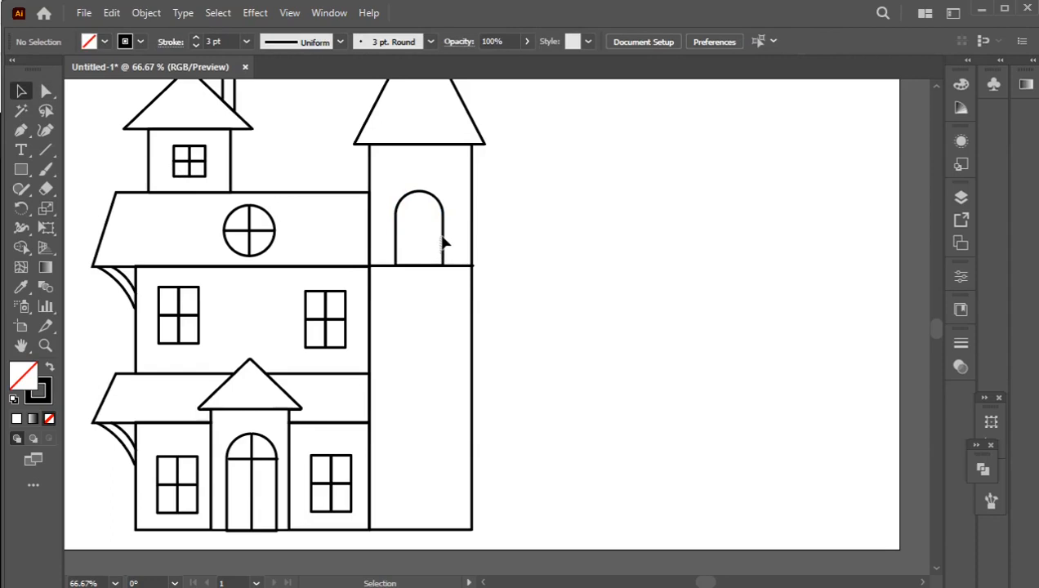
# Raise the arched window slightly above the dividing line and draw a thin, wider sill rectangle across its base.
pyautogui.click(418, 196)
pyautogui.click(18, 169)
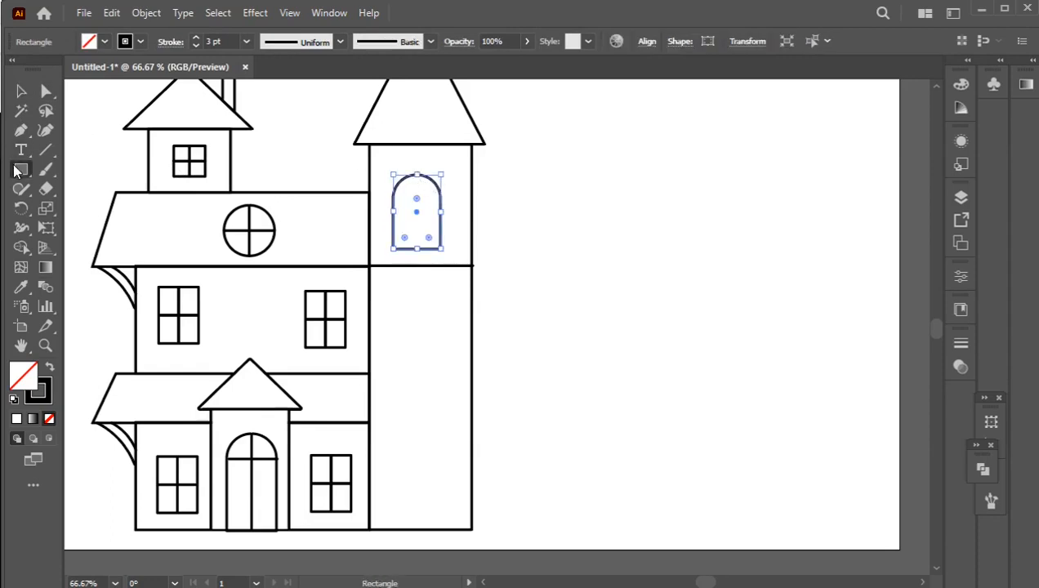
pyautogui.moveTo(380, 246); pyautogui.dragTo(448, 256)
pyautogui.click(21, 91)
# Align the arched window and its sill on their horizontal centres.
pyautogui.moveTo(388, 222); pyautogui.dragTo(410, 253)
pyautogui.click(647, 41)
pyautogui.click(505, 93)
pyautogui.click(504, 239)
# Move the arch up so its base sits on the sill's upper edge, and group the arch with the sill.
pyautogui.scroll(2, 412, 247)
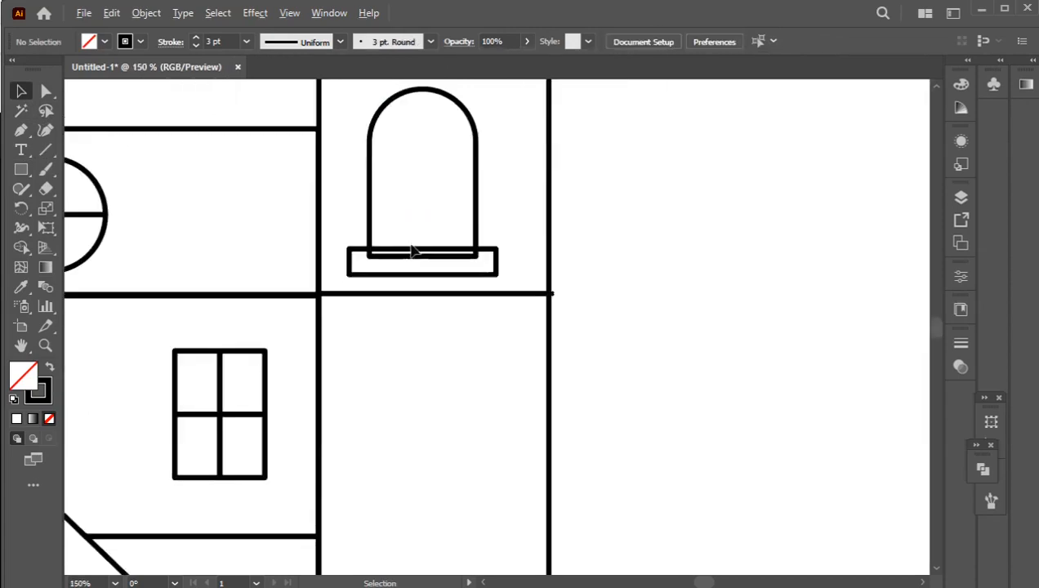
pyautogui.moveTo(371, 238); pyautogui.dragTo(409, 248)
pyautogui.click(352, 226)
pyautogui.rightClick(404, 239)
pyautogui.click(458, 341)
pyautogui.click(635, 331)
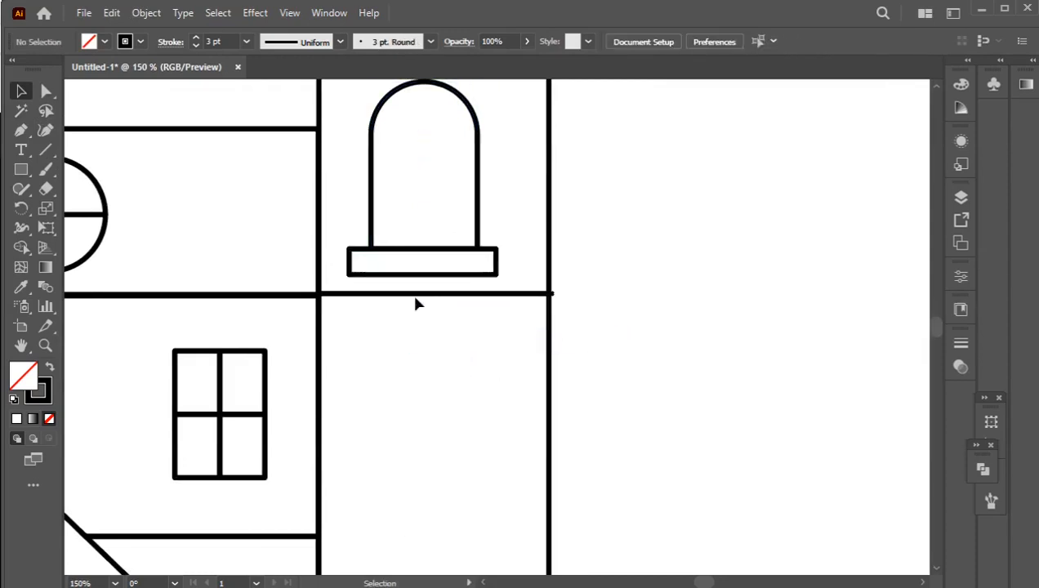
pyautogui.click(21, 130)
pyautogui.click(86, 130)
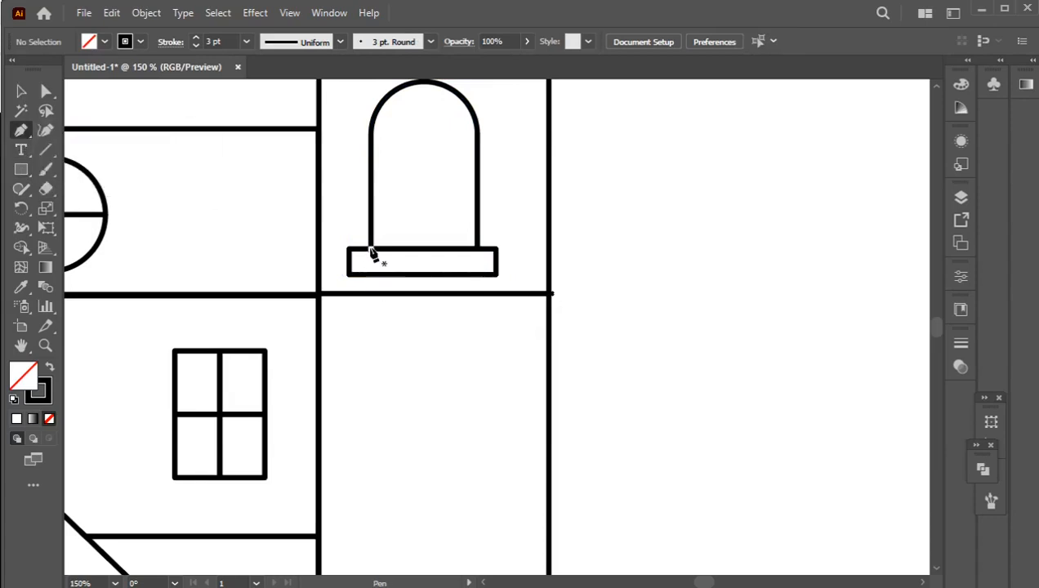
pyautogui.press('v')
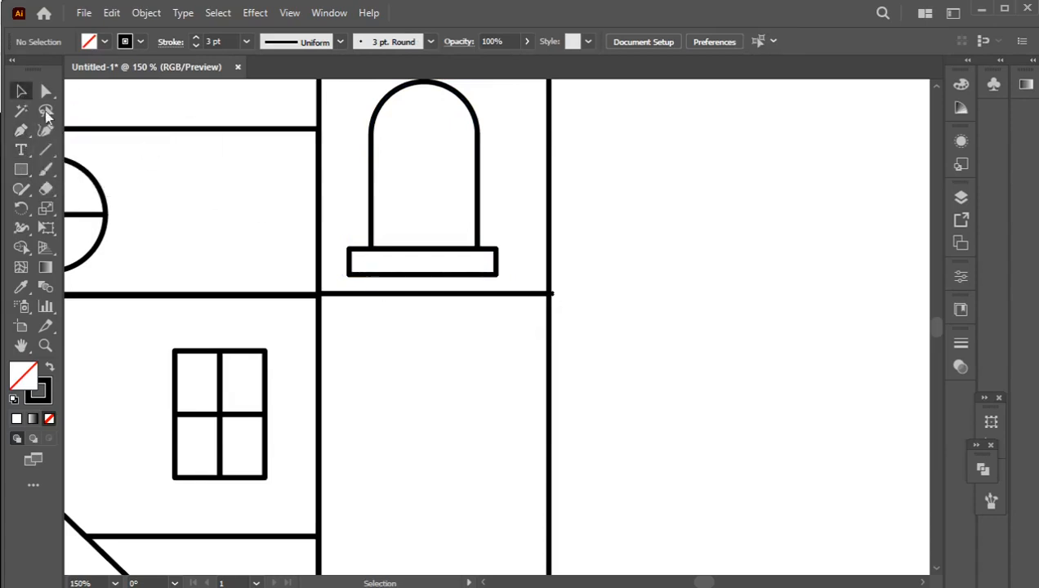
# Move the grouped arched window down so its sill rests on the tower's dividing line.
pyautogui.scroll(-2, 586, 291)
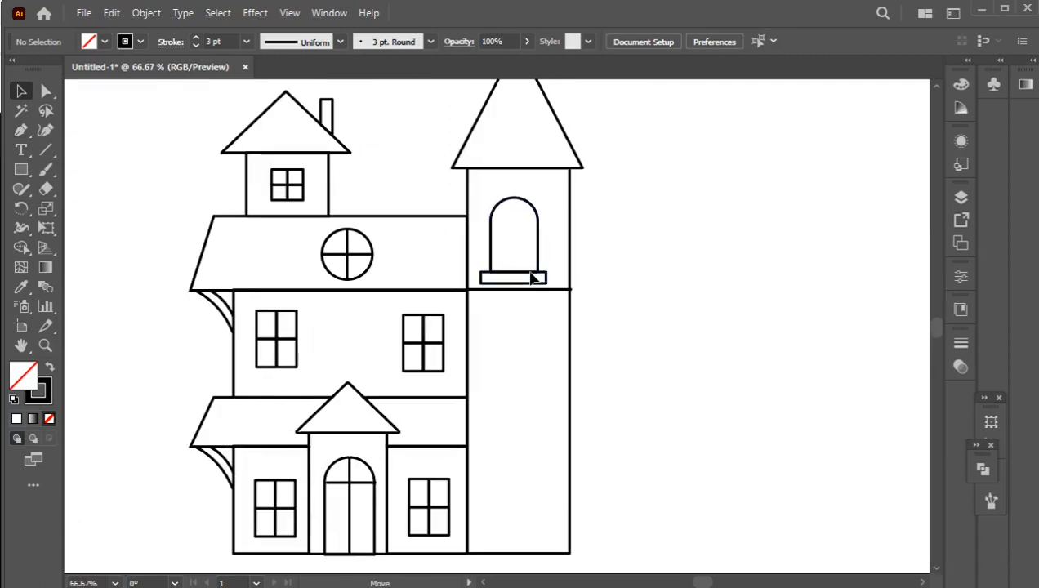
pyautogui.moveTo(532, 278); pyautogui.dragTo(538, 283)
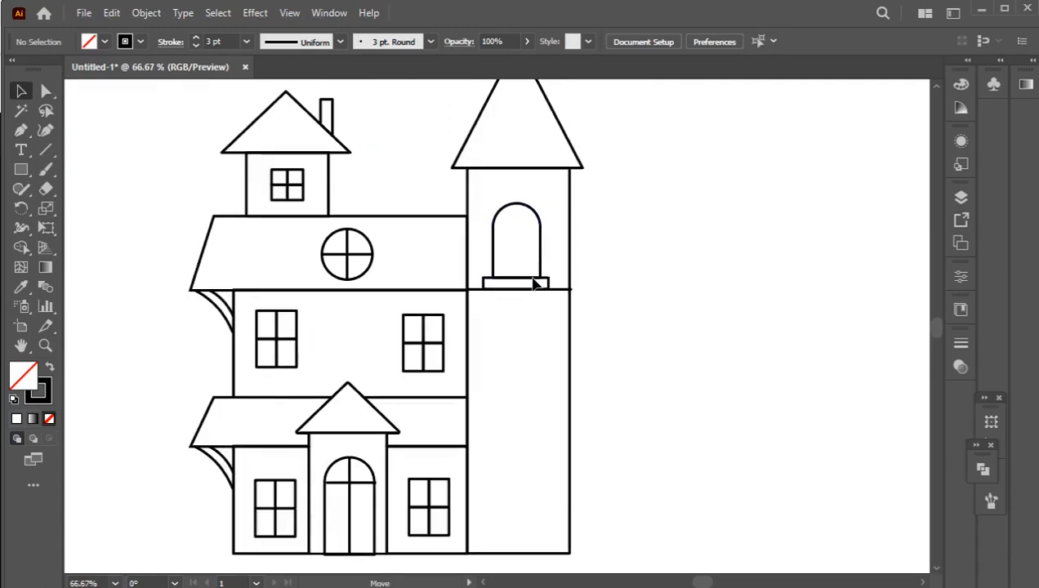
pyautogui.click(594, 287)
# Duplicate the arched window with its sill straight down into the tower section below the dividing line.
pyautogui.moveTo(521, 279); pyautogui.dragTo(525, 395)
pyautogui.click(631, 289)
pyautogui.click(166, 153)
# Reduce the lower tower window's rounded corners to 0 px to make it rectangular.
pyautogui.click(46, 91)
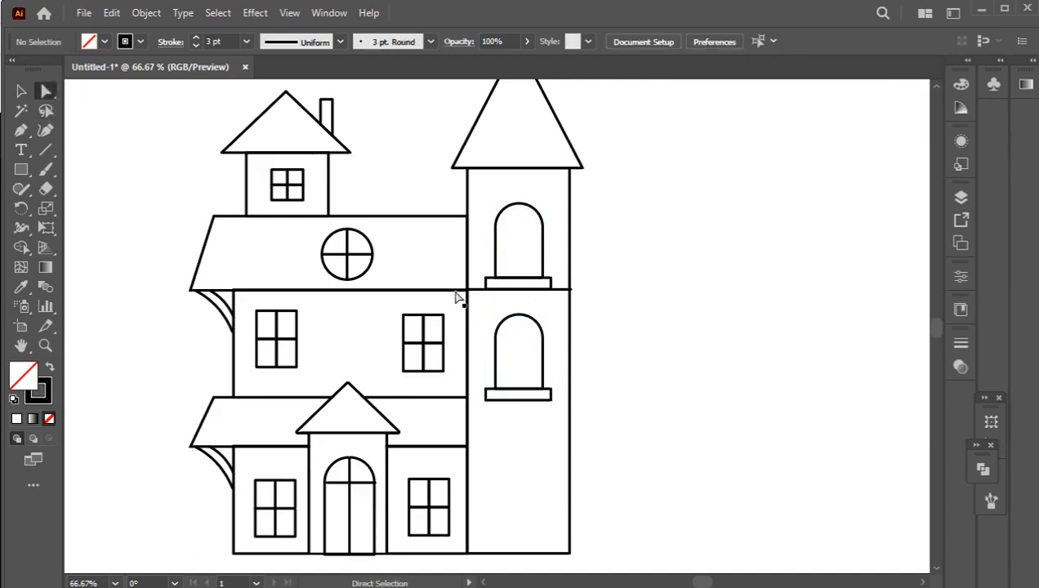
pyautogui.click(542, 351)
pyautogui.moveTo(519, 338); pyautogui.dragTo(513, 274)
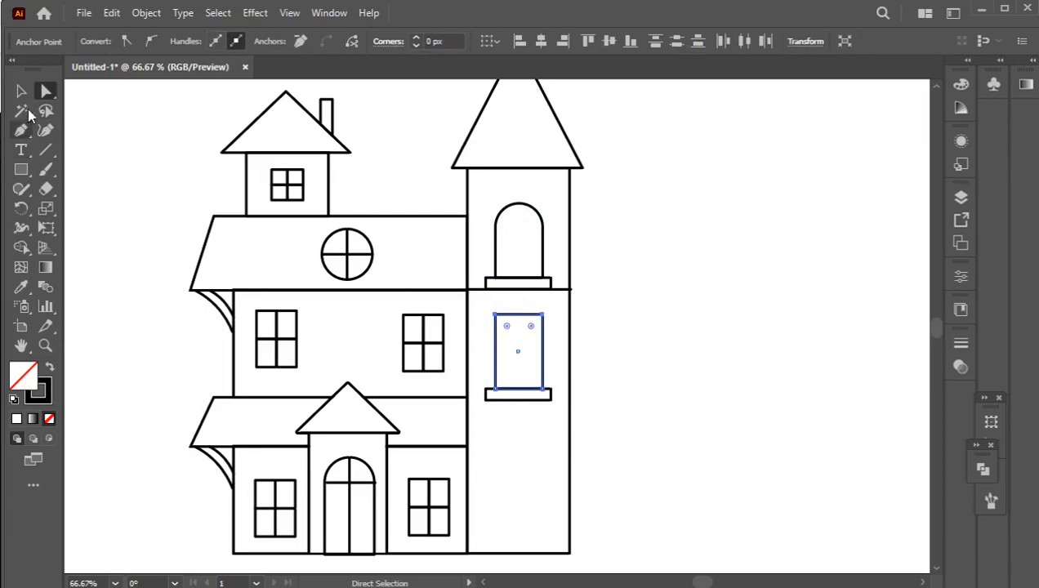
pyautogui.click(20, 91)
# Draw two slanted lines inside the lower tower window, from its bottom corners inward to its upper edge.
pyautogui.click(21, 130)
pyautogui.keyDown('ctrl'); pyautogui.click(572, 372); pyautogui.keyUp('ctrl')
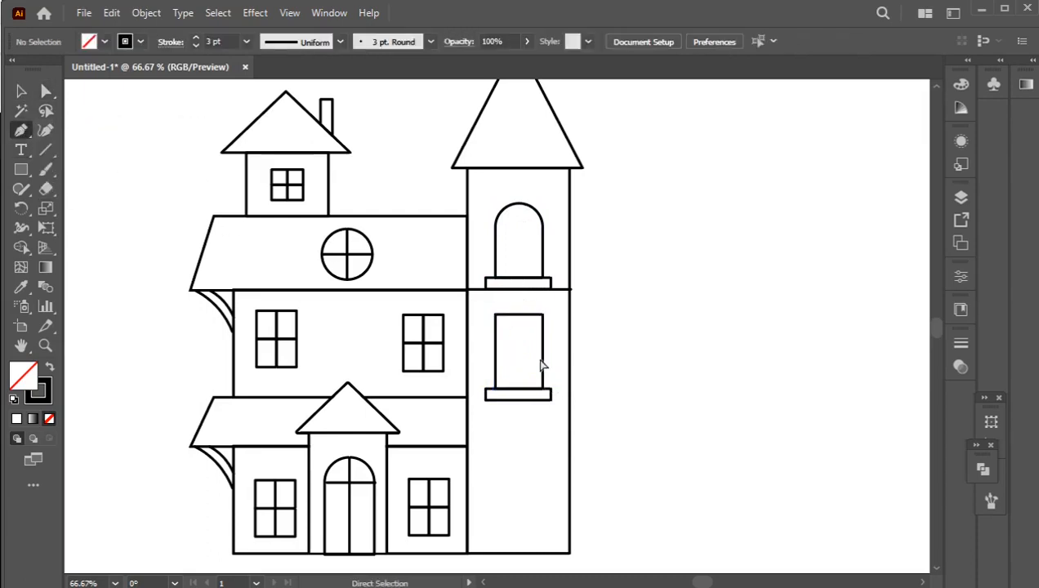
pyautogui.click(496, 389)
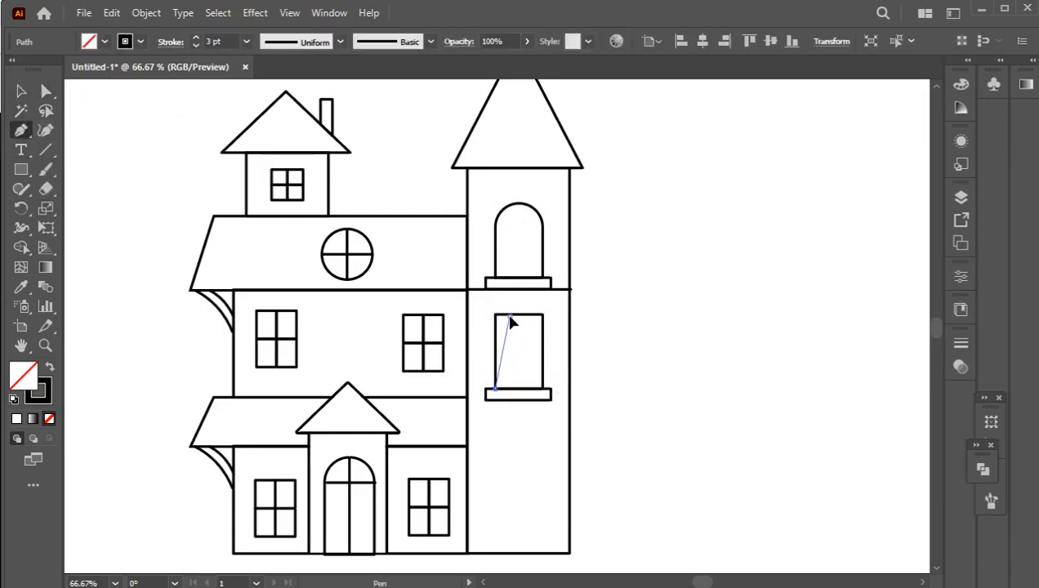
pyautogui.click(509, 317)
pyautogui.keyDown('ctrl'); pyautogui.click(588, 375); pyautogui.keyUp('ctrl')
pyautogui.click(542, 388)
pyautogui.click(527, 315)
pyautogui.click(21, 90)
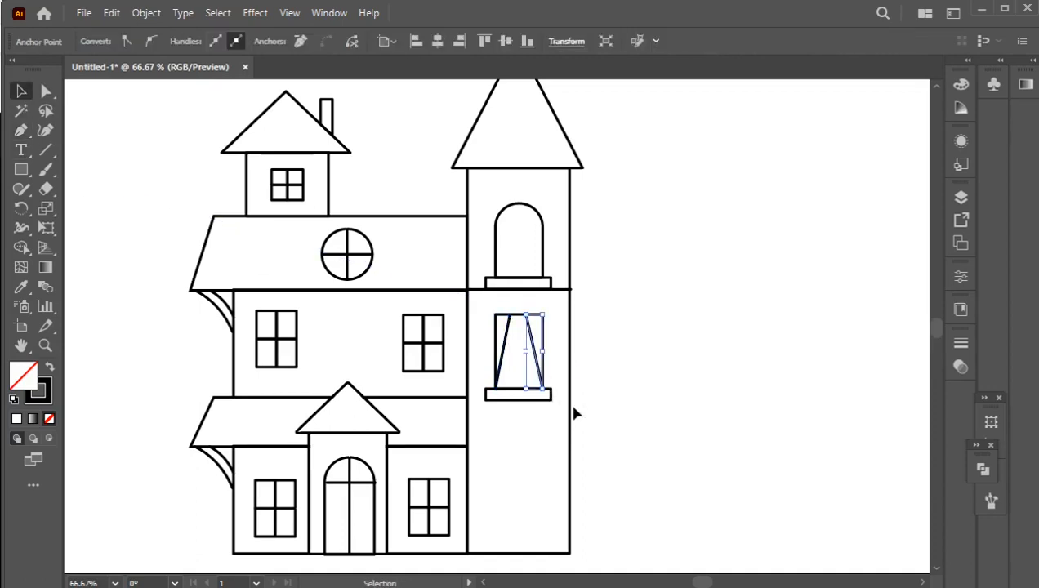
# Group the curtained window with its sill, nudge it slightly down and duplicate it straight below near the tower's base.
pyautogui.click(622, 411)
pyautogui.moveTo(474, 318); pyautogui.dragTo(528, 519)
pyautogui.rightClick(527, 351)
pyautogui.click(565, 477)
pyautogui.click(533, 408)
pyautogui.scroll(-1, 527, 384)
pyautogui.moveTo(537, 392); pyautogui.dragTo(535, 399)
pyautogui.click(607, 414)
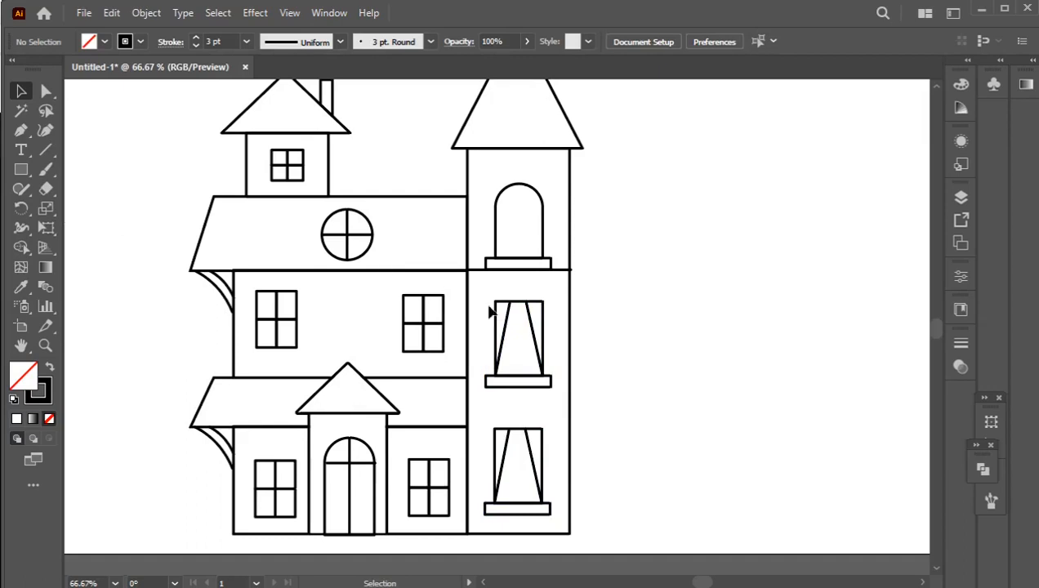
# Draw a zigzag crack with the Pen tool across the tower's arched window, from the arch's top to the lower-left corner.
pyautogui.scroll(-1, 545, 352)
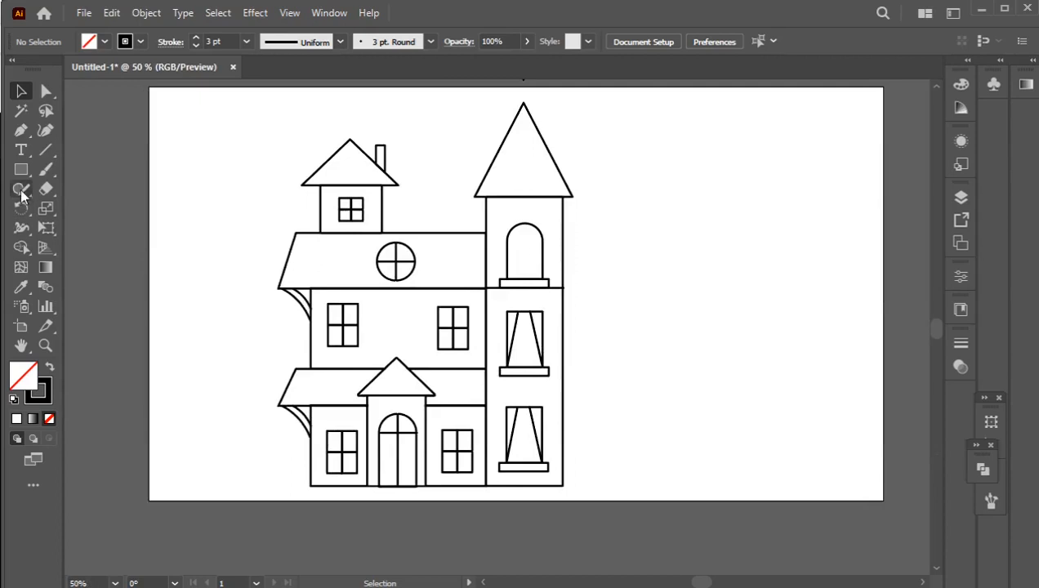
pyautogui.click(21, 131)
pyautogui.click(101, 137)
pyautogui.scroll(2, 490, 204)
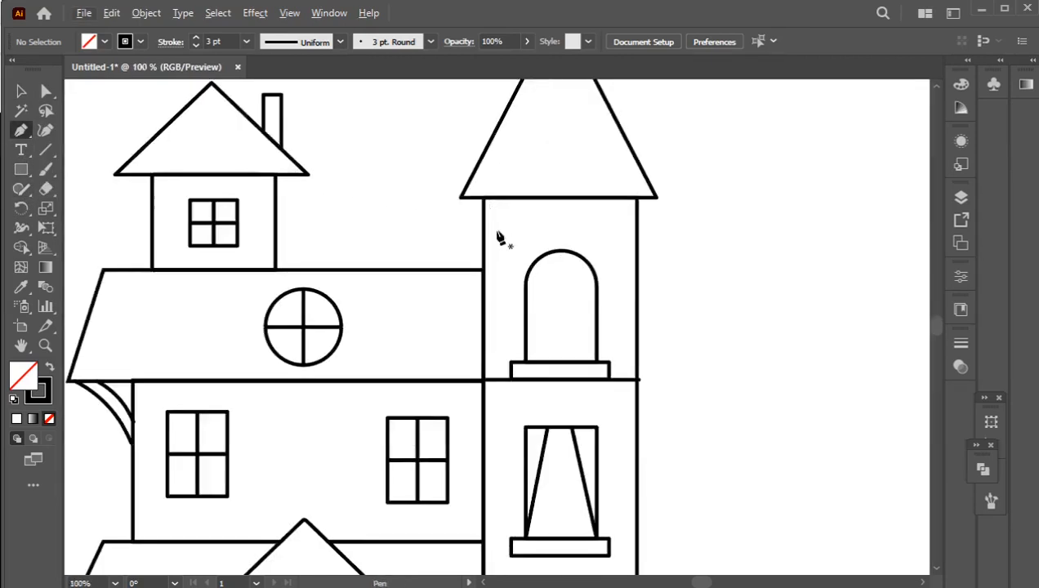
pyautogui.click(569, 252)
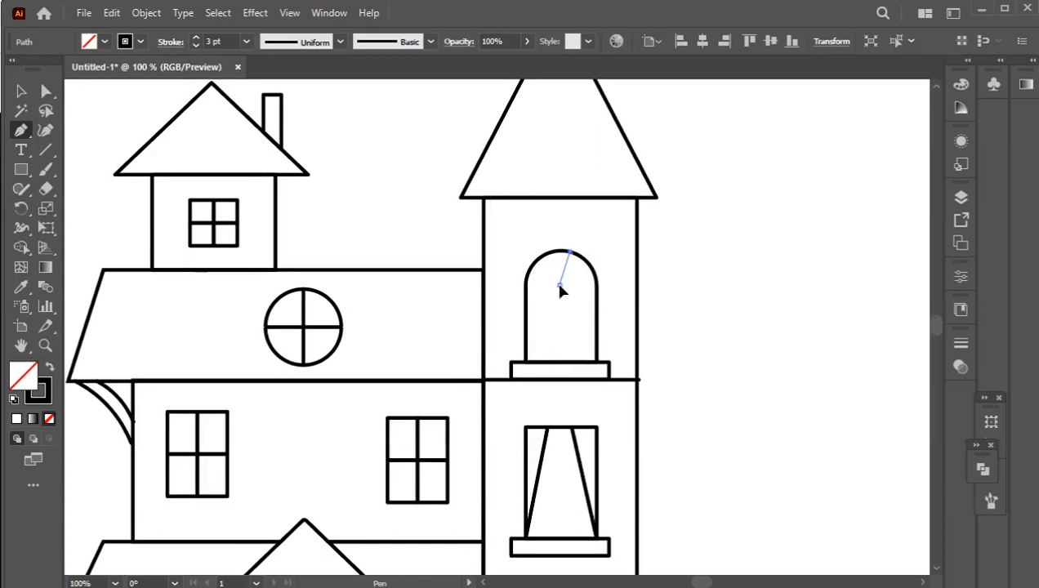
pyautogui.click(560, 286)
pyautogui.click(548, 272)
pyautogui.click(547, 299)
pyautogui.click(537, 292)
pyautogui.click(526, 358)
pyautogui.click(21, 93)
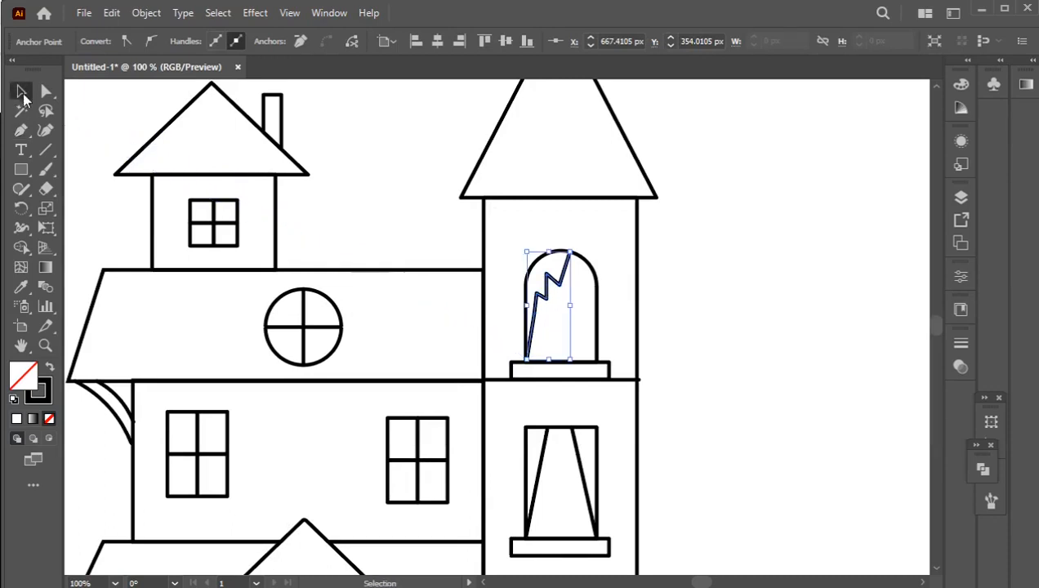
pyautogui.click(582, 327)
pyautogui.click(548, 301)
pyautogui.click(727, 327)
# Group the whole building with its tower and windows and move it right and slightly up on the artboard.
pyautogui.scroll(-2, 648, 318)
pyautogui.scroll(-1, 656, 335)
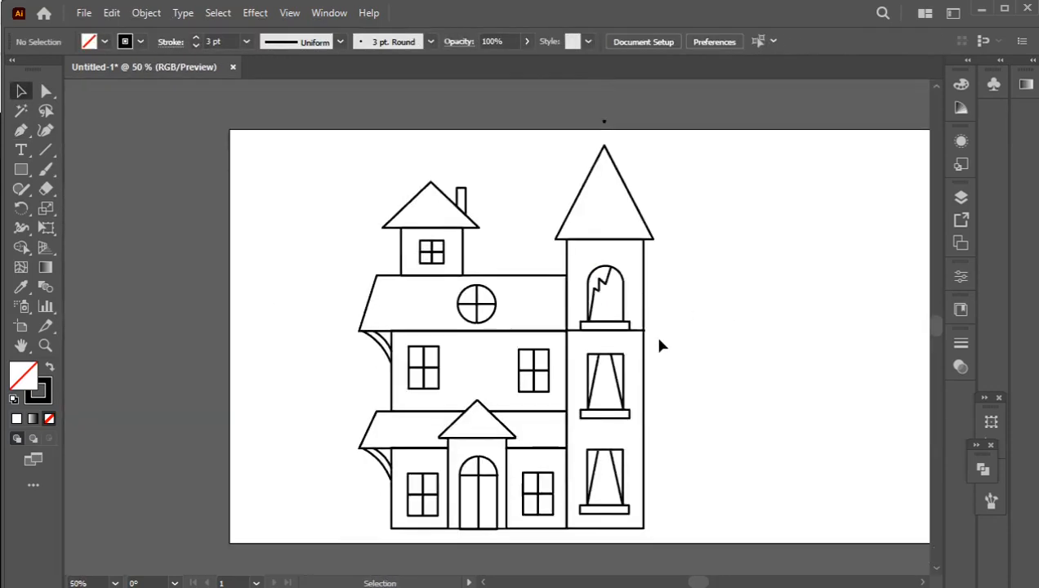
pyautogui.moveTo(355, 211); pyautogui.dragTo(664, 515)
pyautogui.rightClick(559, 328)
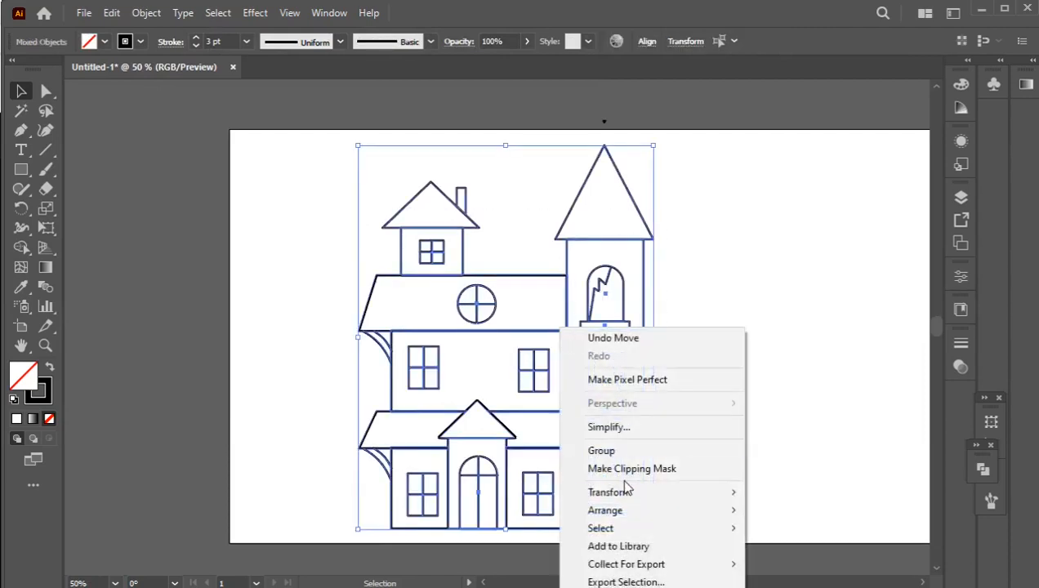
pyautogui.click(601, 450)
pyautogui.click(648, 441)
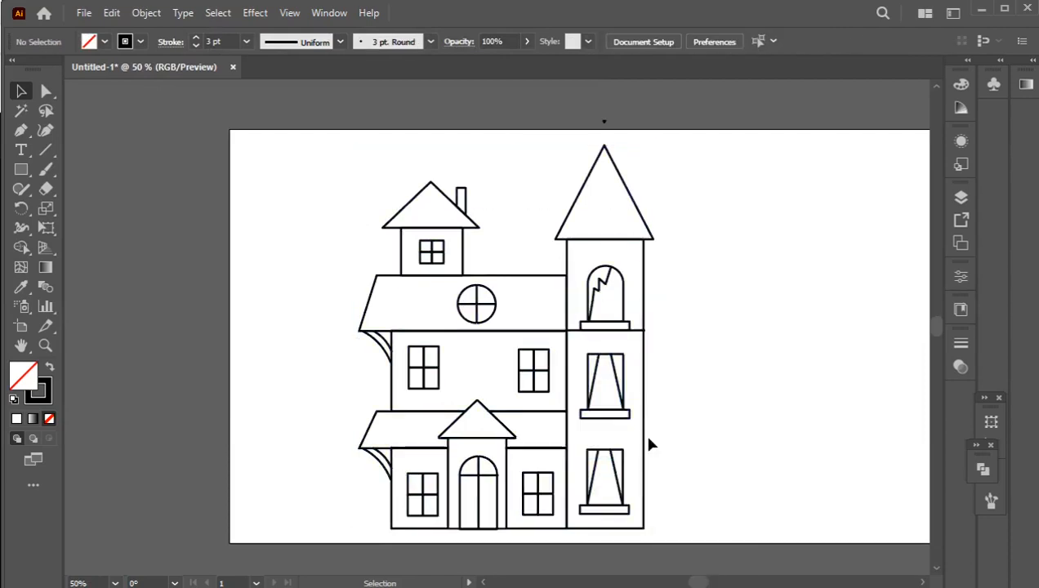
pyautogui.moveTo(641, 444); pyautogui.dragTo(691, 440)
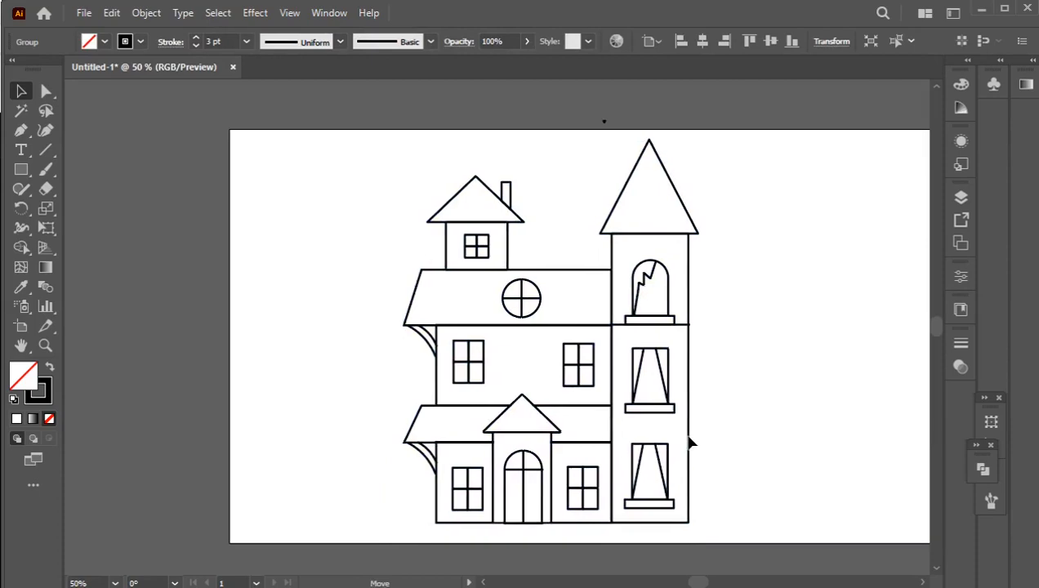